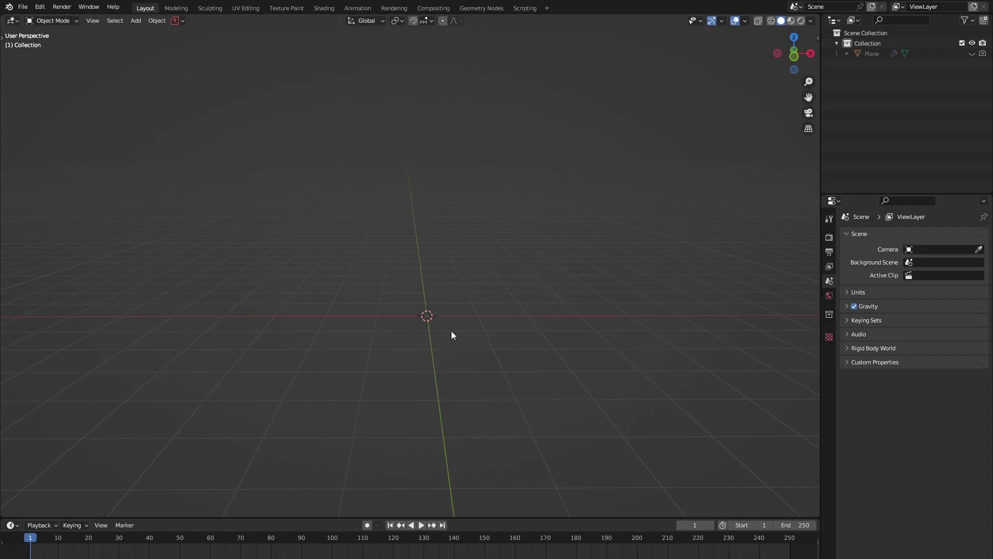
# Add a UV sphere and frame its mesh from the top view in Edit Mode.
pyautogui.hotkey('shift', 'a')
pyautogui.click(511, 361)
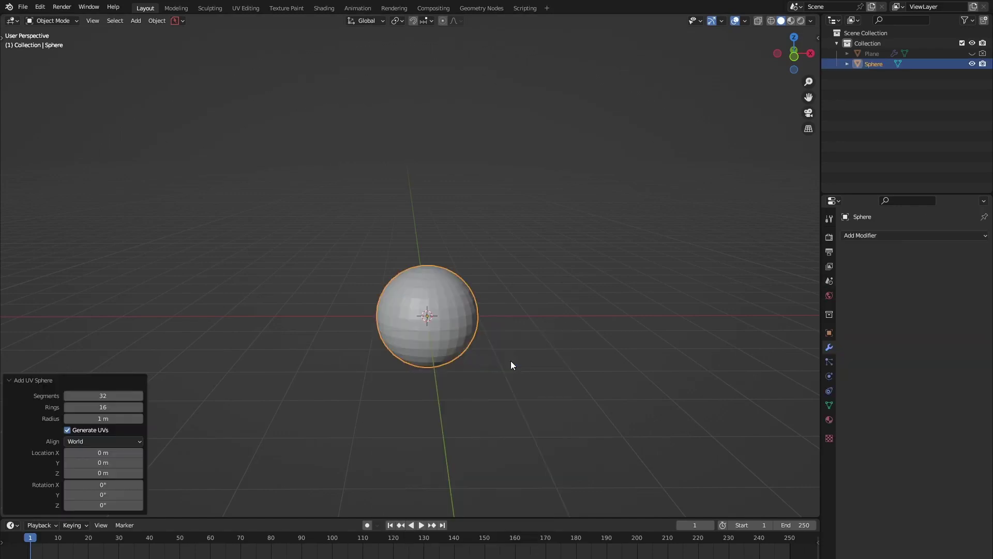
pyautogui.press('Tab')
pyautogui.press('KP_7')
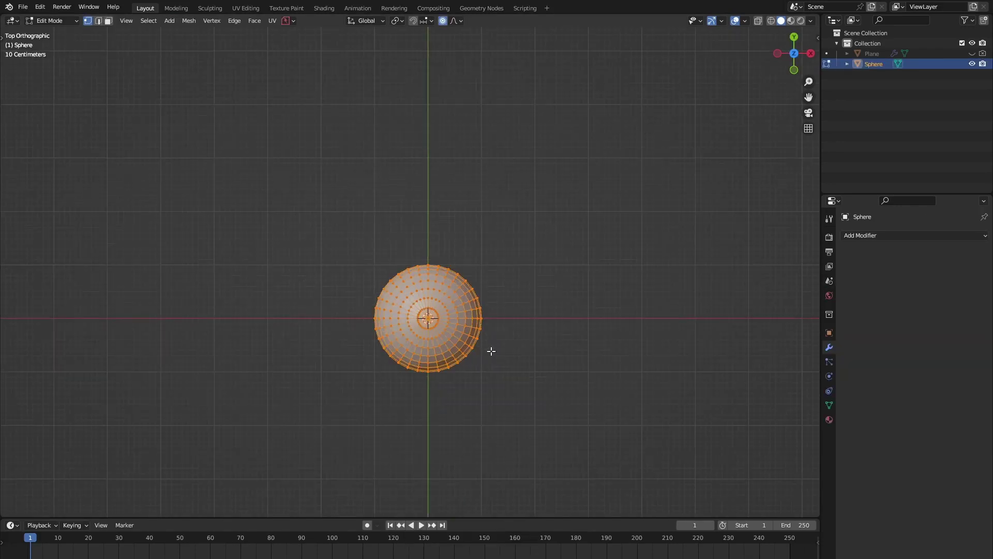
pyautogui.scroll(5, 490, 348)
pyautogui.moveTo(490, 348)
pyautogui.keyDown('shift'); pyautogui.mouseDown(button='middle')
pyautogui.moveTo(520, 282)
pyautogui.moveTo(507, 239)
pyautogui.mouseUp(button='middle'); pyautogui.keyUp('shift')
# Select the sphere's eight radial edge loops in edge mode.
pyautogui.press('2')
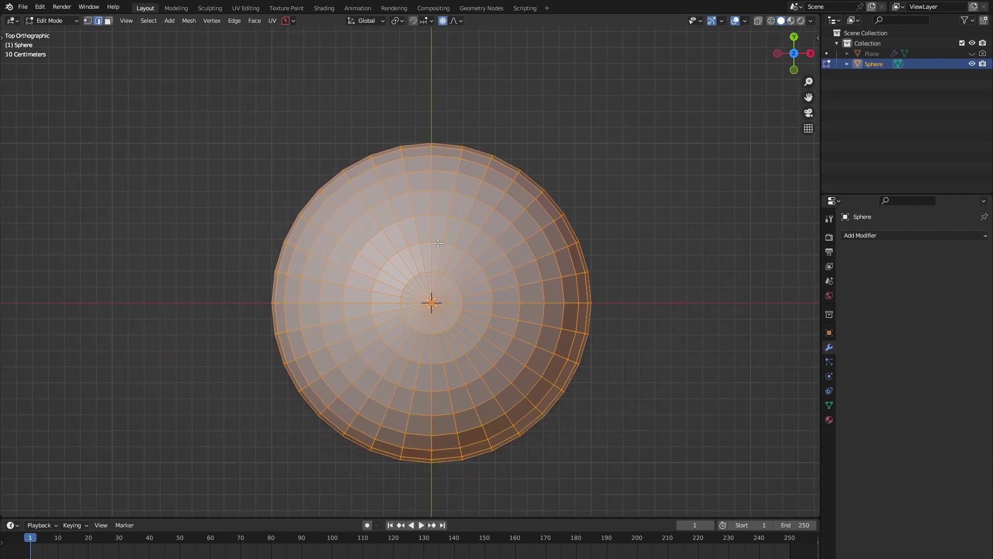
pyautogui.click(432, 239)
pyautogui.keyDown('alt'); pyautogui.keyDown('shift'); pyautogui.click(431, 355); pyautogui.keyUp('shift'); pyautogui.keyUp('alt')
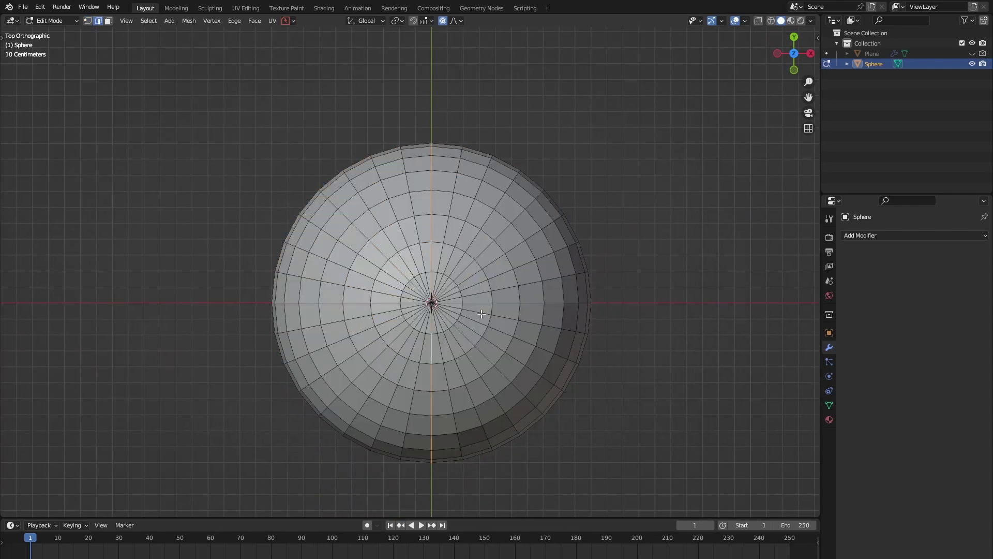
pyautogui.keyDown('alt'); pyautogui.keyDown('shift'); pyautogui.click(488, 303); pyautogui.keyUp('shift'); pyautogui.keyUp('alt')
pyautogui.keyDown('alt'); pyautogui.keyDown('shift'); pyautogui.click(403, 302); pyautogui.keyUp('shift'); pyautogui.keyUp('alt')
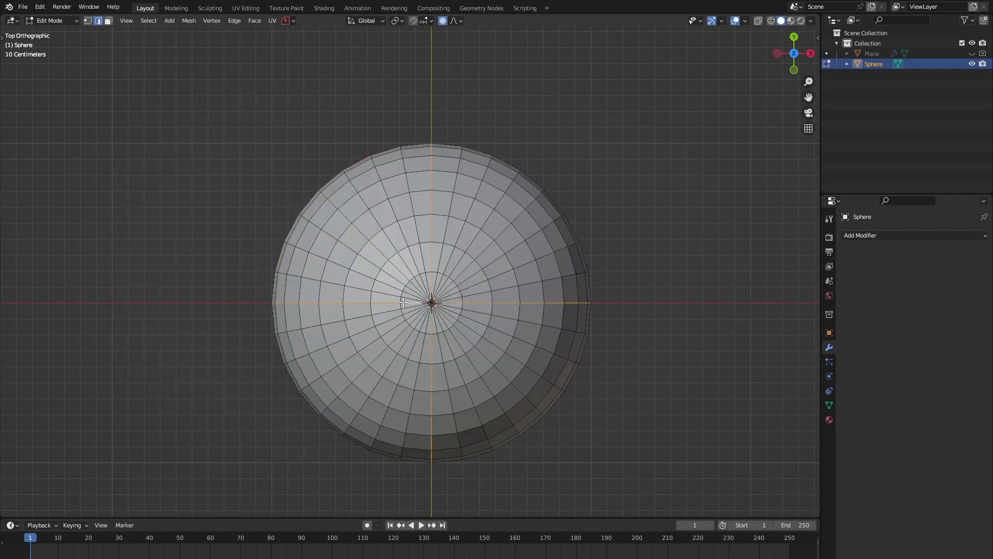
pyautogui.keyDown('alt'); pyautogui.keyDown('shift'); pyautogui.click(499, 236); pyautogui.keyUp('shift'); pyautogui.keyUp('alt')
pyautogui.keyDown('alt'); pyautogui.keyDown('shift'); pyautogui.click(377, 250); pyautogui.keyUp('shift'); pyautogui.keyUp('alt')
pyautogui.keyDown('alt'); pyautogui.keyDown('shift'); pyautogui.click(491, 361); pyautogui.keyUp('shift'); pyautogui.keyUp('alt')
pyautogui.keyDown('alt'); pyautogui.keyDown('shift'); pyautogui.click(379, 359); pyautogui.keyUp('shift'); pyautogui.keyUp('alt')
# Scale the loops inward with proportional editing to pinch grooves, then add level-2 subdivision.
pyautogui.moveTo(606, 382); pyautogui.dragTo(613, 315, button='middle')
pyautogui.scroll(-2, 614, 315)
pyautogui.press('s')
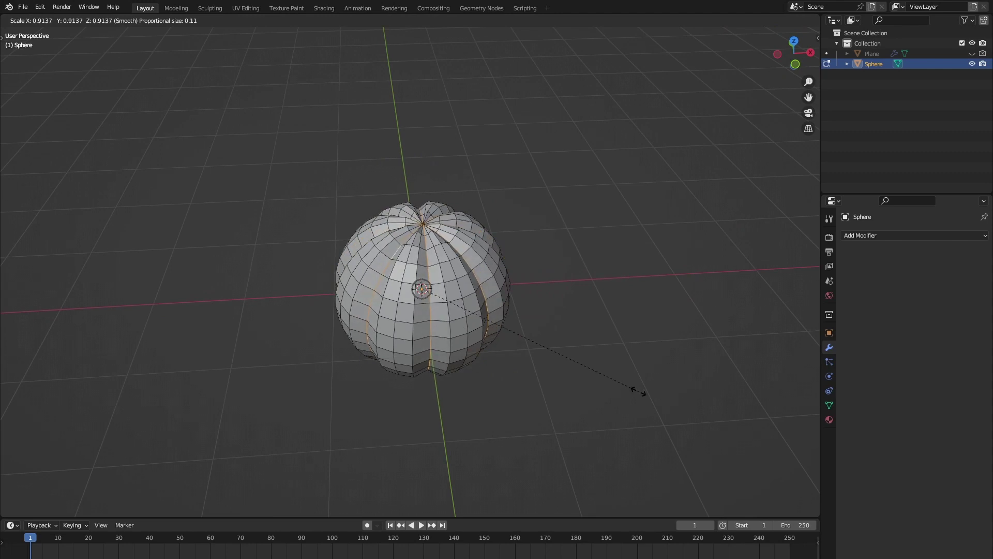
pyautogui.scroll(-10, 652, 392)
pyautogui.scroll(10, 655, 391)
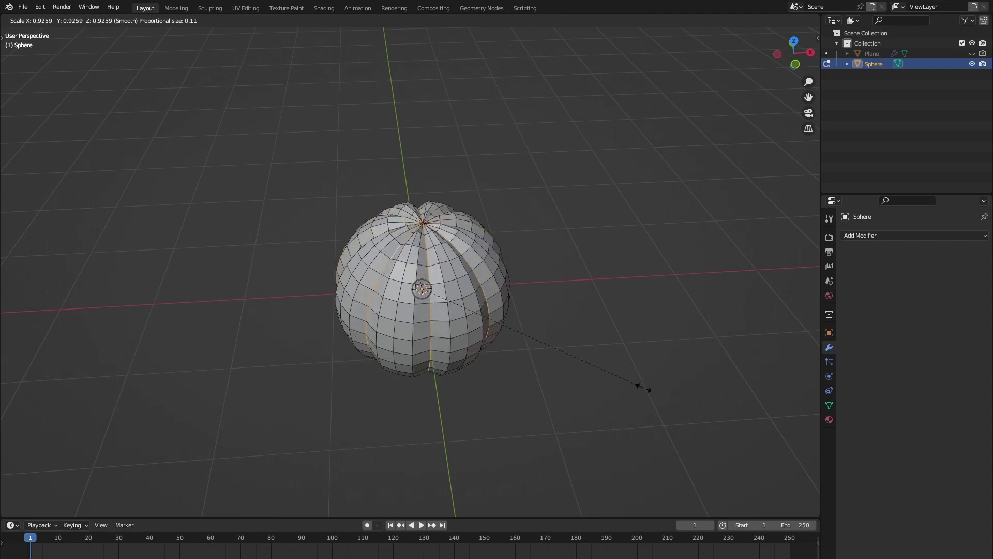
pyautogui.click(637, 383)
pyautogui.moveTo(629, 361); pyautogui.dragTo(625, 349, button='middle')
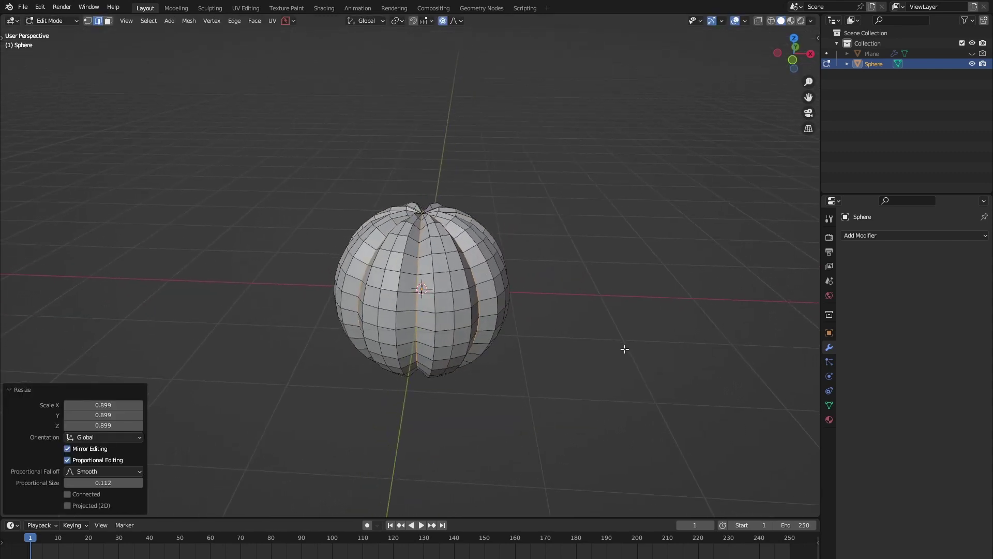
pyautogui.press('Tab')
pyautogui.hotkey('ctrl', '2')
# Shade the pumpkin smooth and select the ring of faces around its top pole.
pyautogui.rightClick(483, 303)
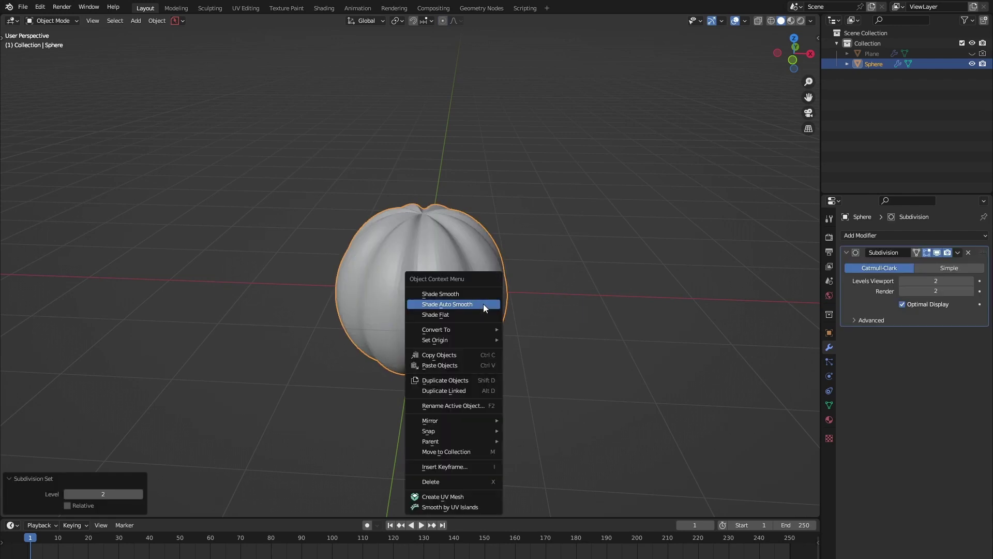
pyautogui.click(481, 296)
pyautogui.moveTo(498, 301)
pyautogui.mouseDown(button='middle')
pyautogui.moveTo(481, 265)
pyautogui.moveTo(506, 286)
pyautogui.moveTo(496, 310)
pyautogui.mouseUp(button='middle')
pyautogui.press('Tab')
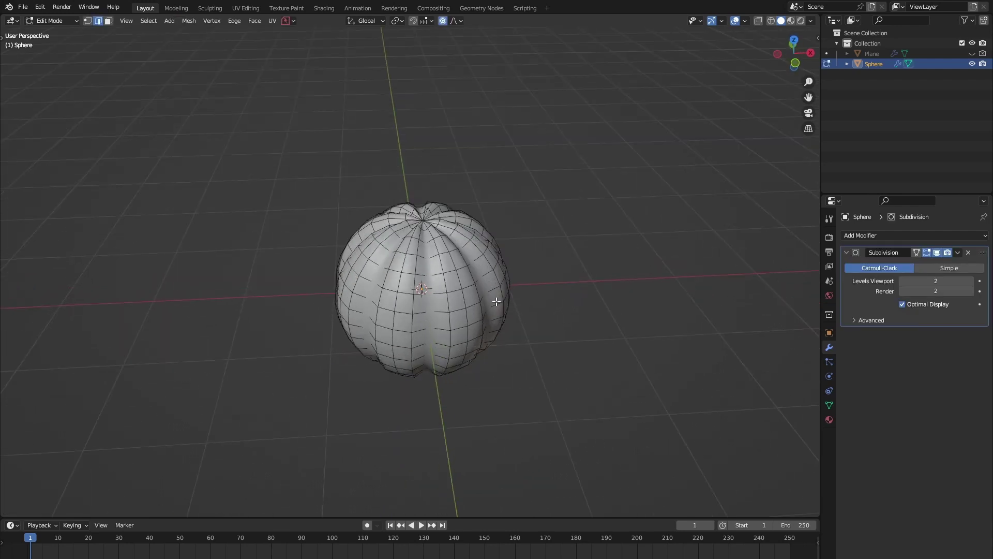
pyautogui.press('KP_7')
pyautogui.scroll(6, 497, 316)
pyautogui.scroll(1, 496, 316)
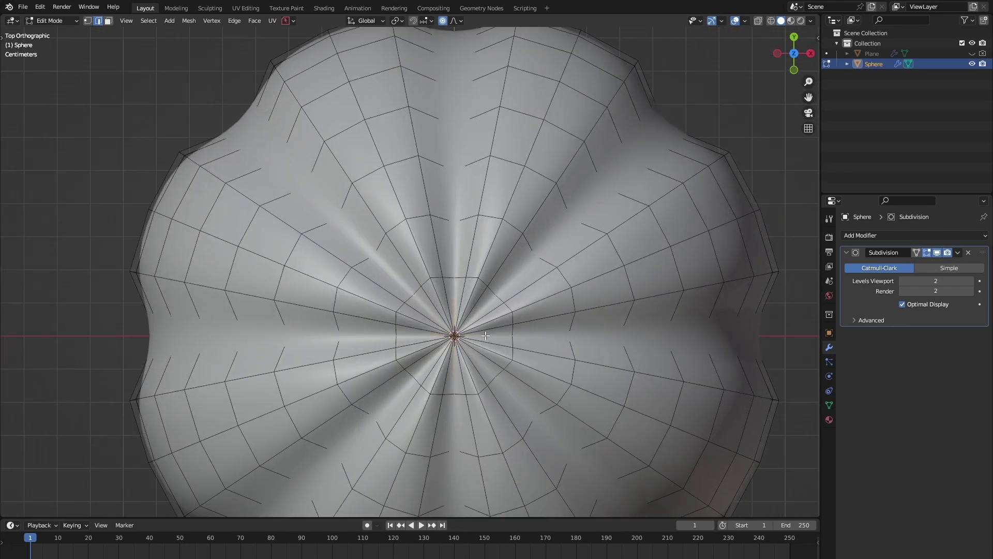
pyautogui.press('3')
pyautogui.moveTo(458, 338); pyautogui.dragTo(454, 339)
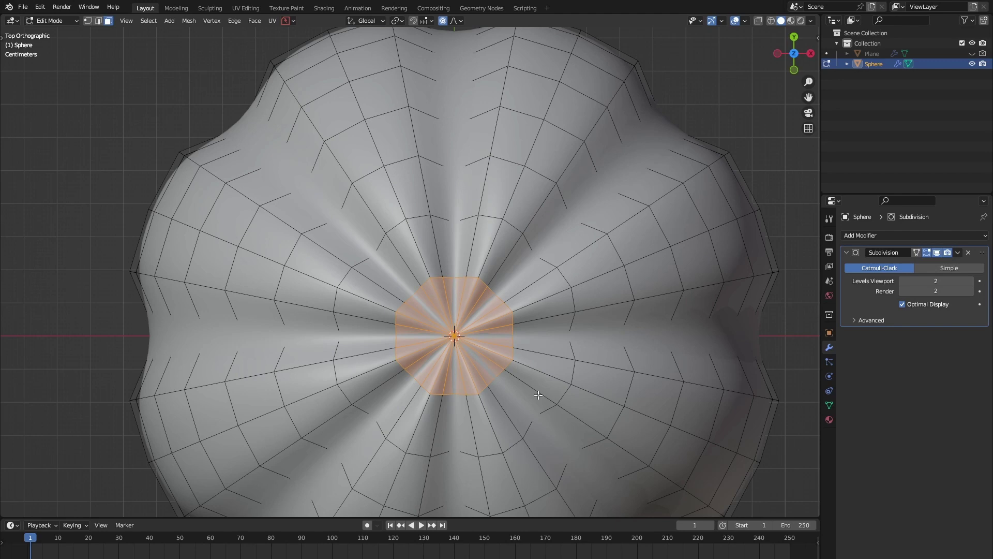
# Push the top faces down along Z with proportional falloff, then grow the selection.
pyautogui.press('KP_1')
pyautogui.scroll(-6, 538, 393)
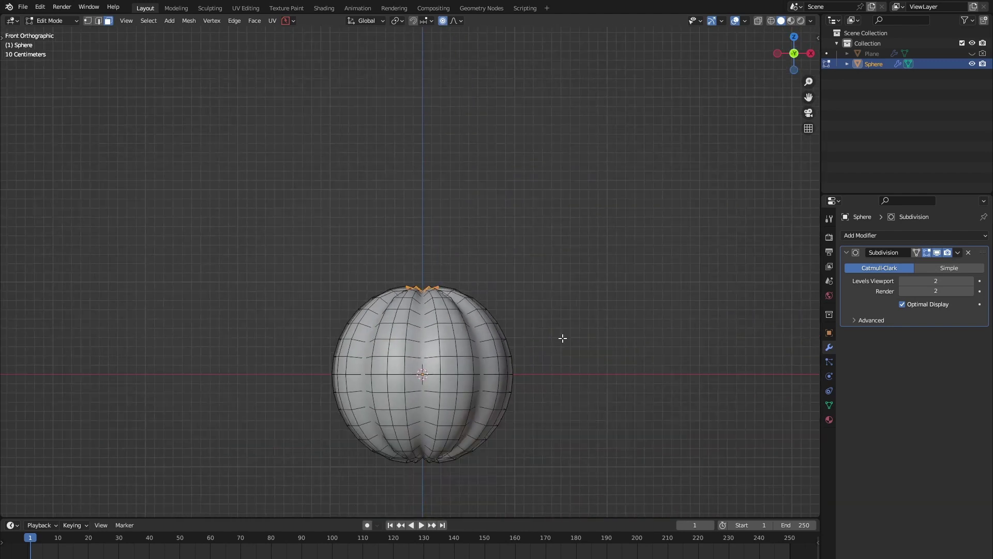
pyautogui.press('g')
pyautogui.press('z')
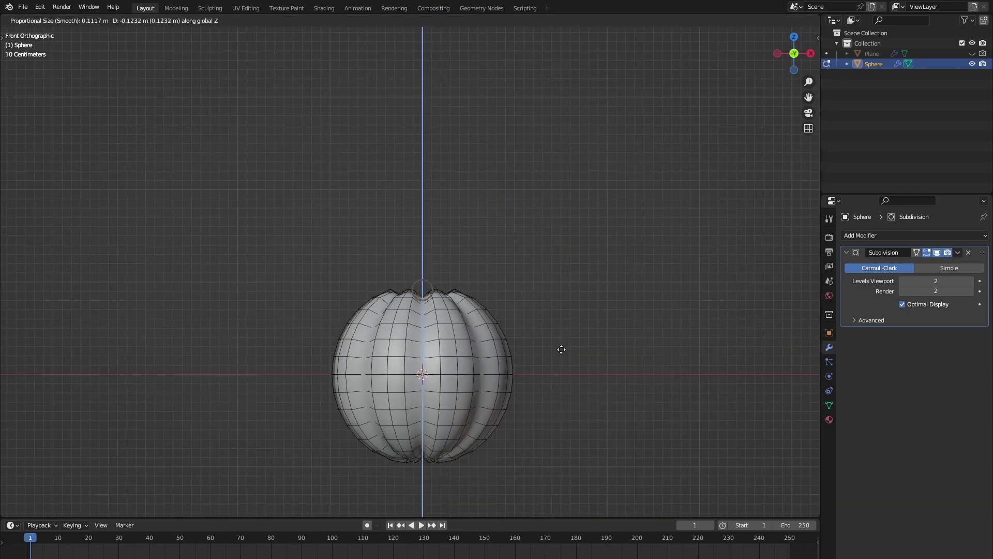
pyautogui.scroll(2, 561, 349)
pyautogui.scroll(-6, 561, 349)
pyautogui.scroll(-4, 561, 349)
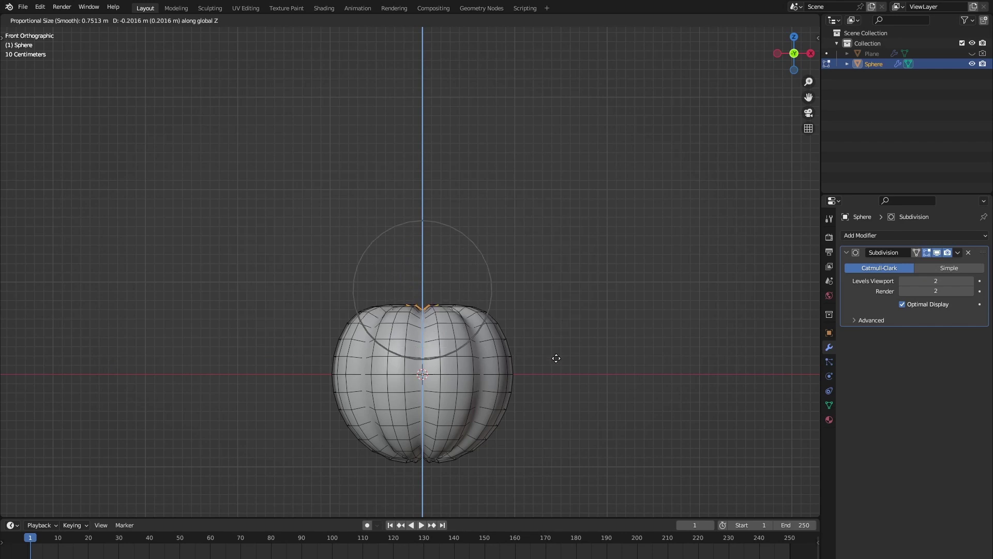
pyautogui.click(557, 368)
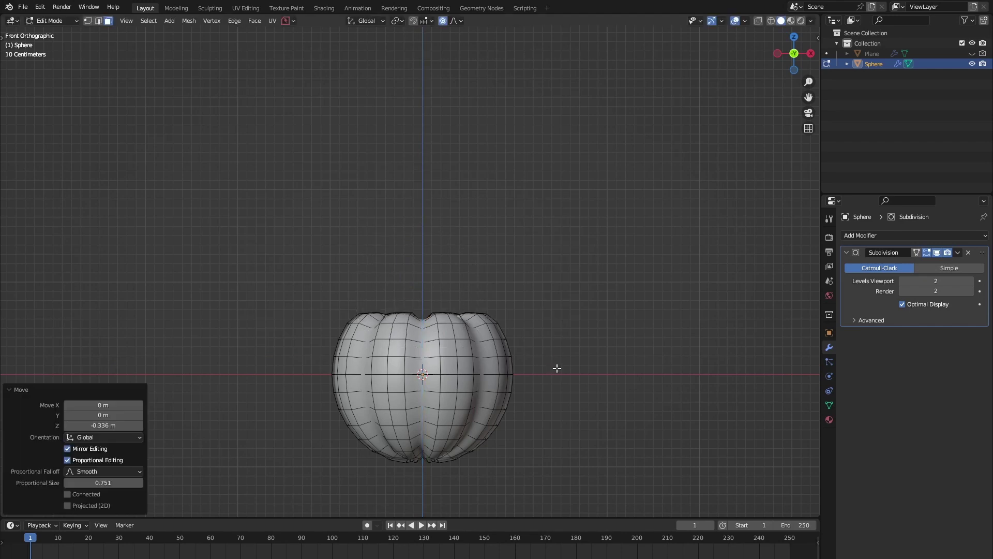
pyautogui.moveTo(557, 366); pyautogui.dragTo(558, 417, button='middle')
pyautogui.press('ctrl+KP_Add')
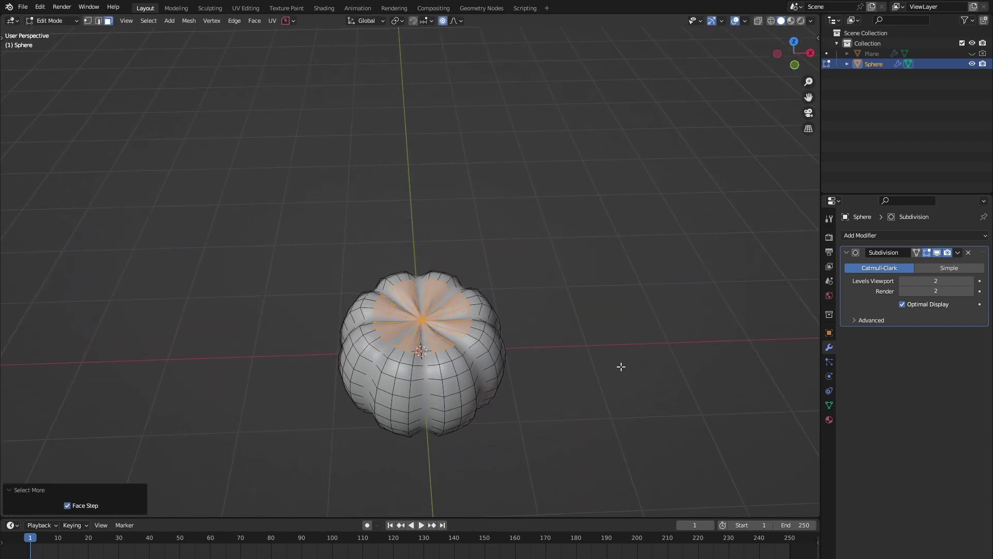
# Delete the selected top faces to open the pumpkin.
pyautogui.moveTo(620, 366)
pyautogui.mouseDown(button='middle')
pyautogui.moveTo(621, 329)
pyautogui.moveTo(576, 367)
pyautogui.moveTo(561, 335)
pyautogui.moveTo(510, 317)
pyautogui.moveTo(582, 386)
pyautogui.mouseUp(button='middle')
pyautogui.press('x')
pyautogui.click(585, 290)
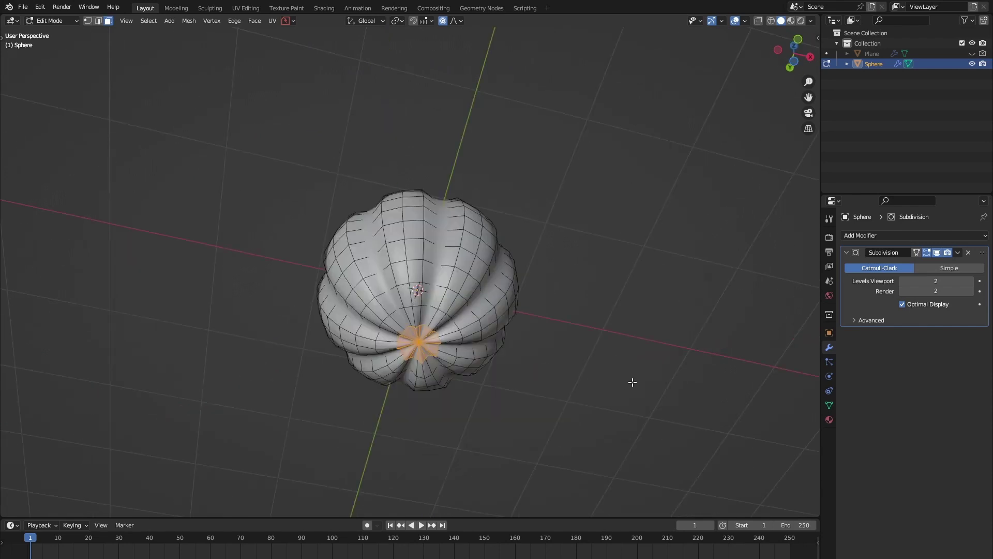
# Scale the bottom pole faces to 0 on Z to flatten the base.
pyautogui.press('s')
pyautogui.press('z')
pyautogui.press('0')
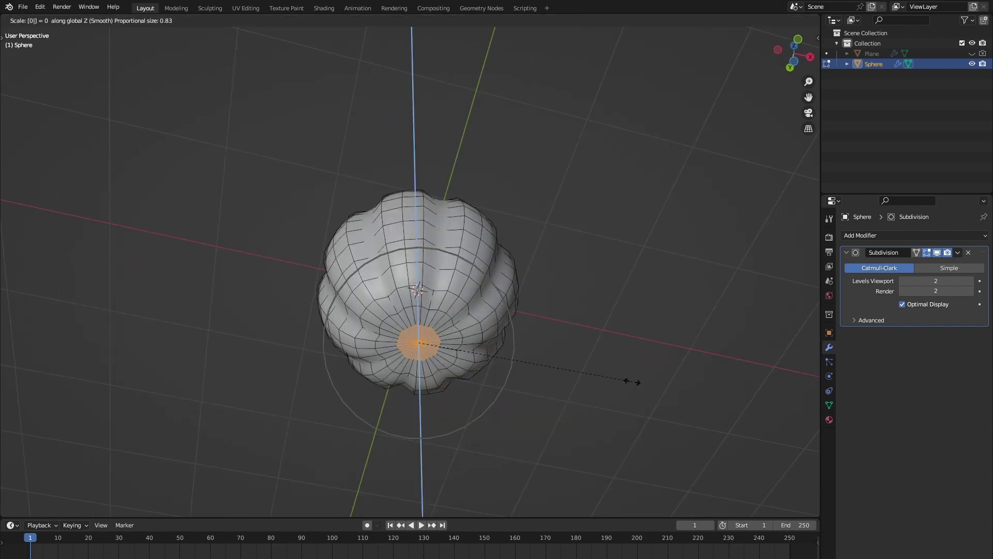
pyautogui.scroll(5, 632, 382)
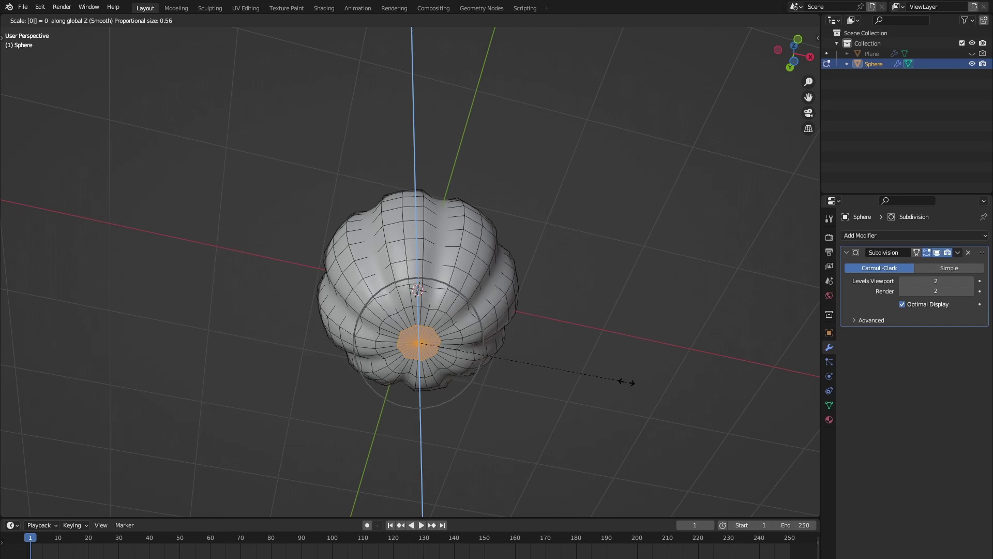
pyautogui.scroll(3, 630, 382)
pyautogui.scroll(3, 628, 382)
pyautogui.scroll(2, 627, 382)
pyautogui.press('Return')
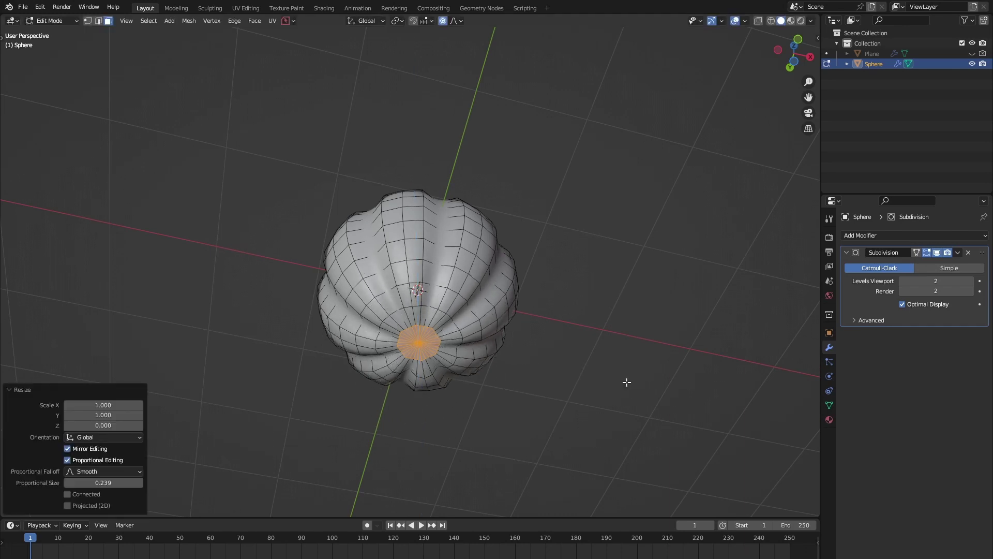
# Raise the flattened base along Z with proportional editing, then return to Object Mode.
pyautogui.press('KP_1')
pyautogui.press('KP_5')
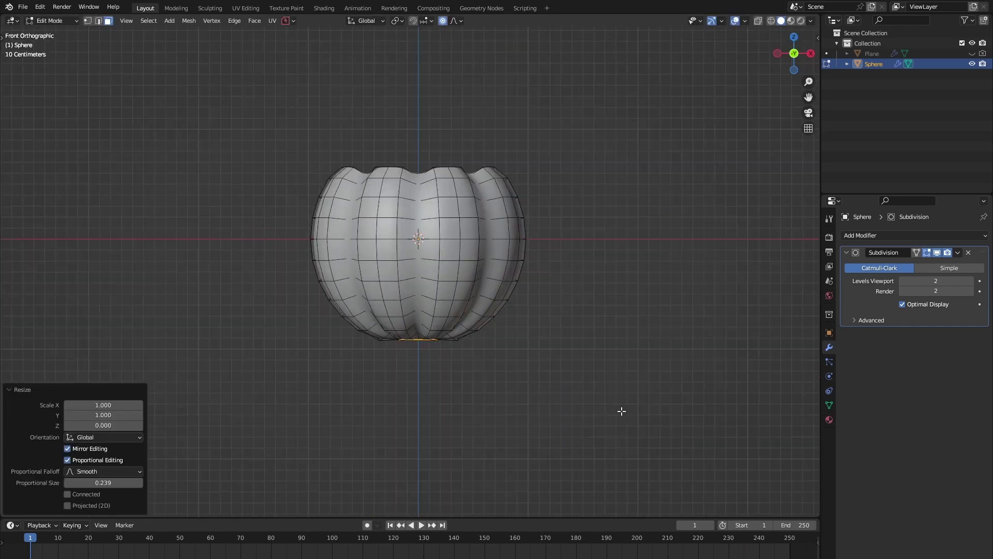
pyautogui.press('g')
pyautogui.press('z')
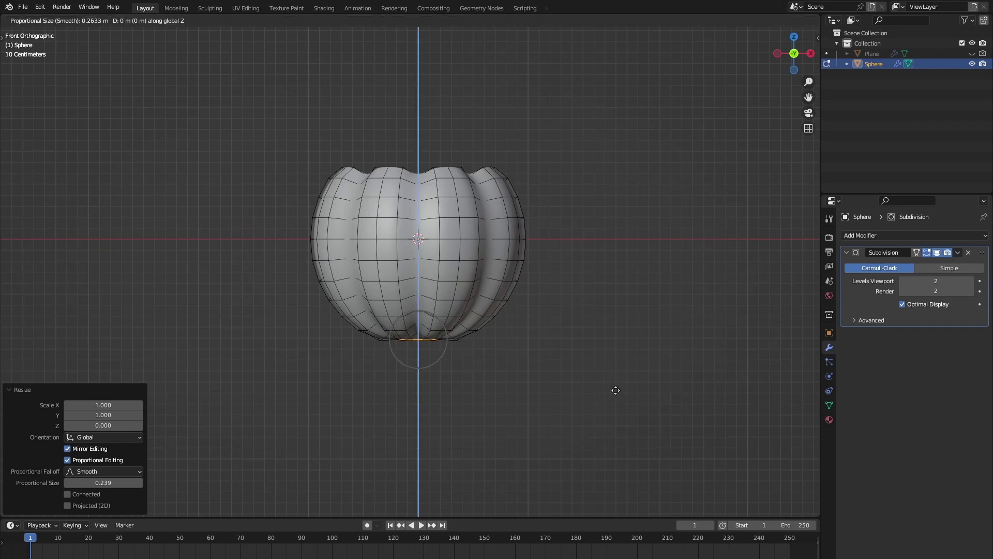
pyautogui.scroll(-5, 610, 383)
pyautogui.scroll(-5, 608, 381)
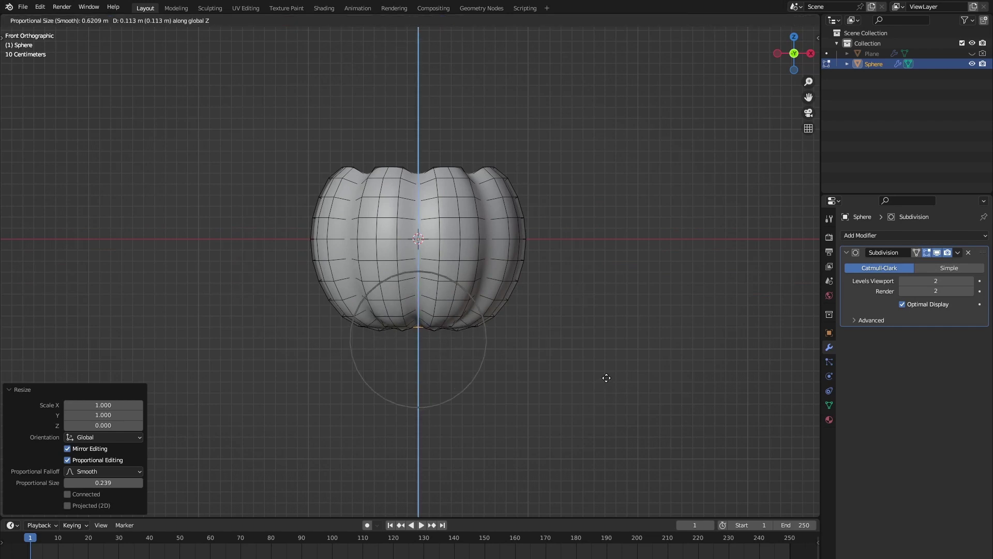
pyautogui.click(606, 377)
pyautogui.moveTo(583, 370)
pyautogui.mouseDown(button='middle')
pyautogui.moveTo(572, 290)
pyautogui.moveTo(600, 394)
pyautogui.mouseUp(button='middle')
pyautogui.press('Tab')
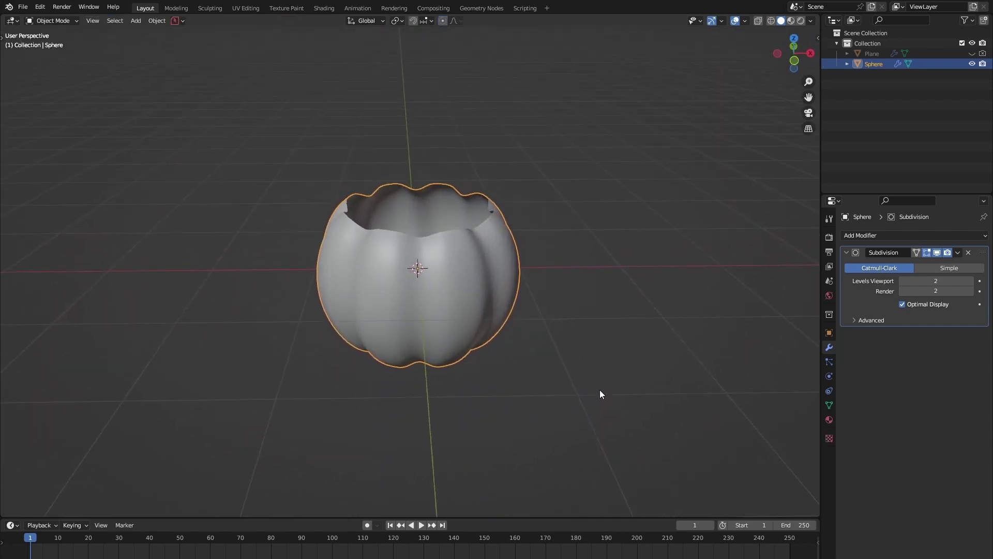
# Add a Solidify modifier with 0.1 m wall thickness to the bowl.
pyautogui.click(910, 237)
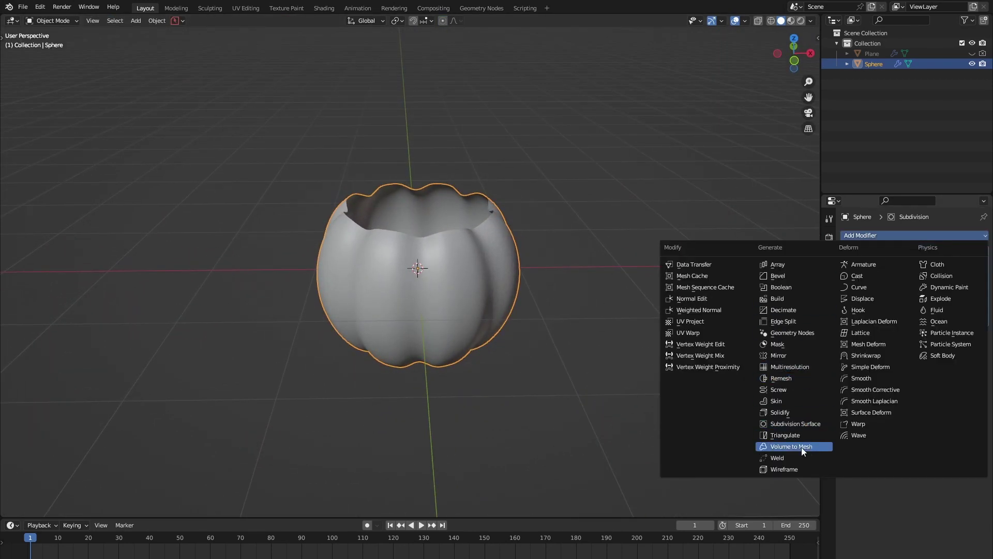
pyautogui.click(787, 412)
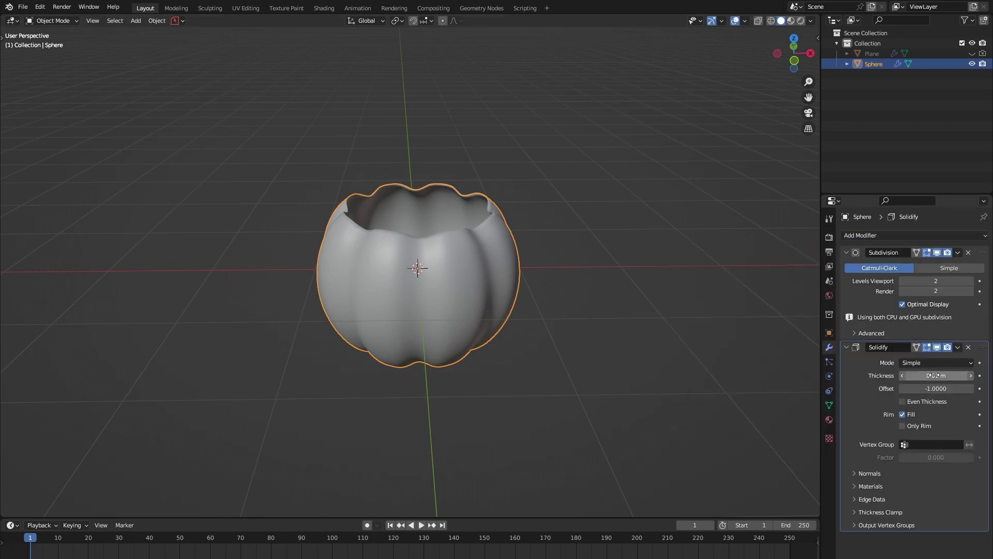
pyautogui.moveTo(936, 375); pyautogui.dragTo(951, 362)
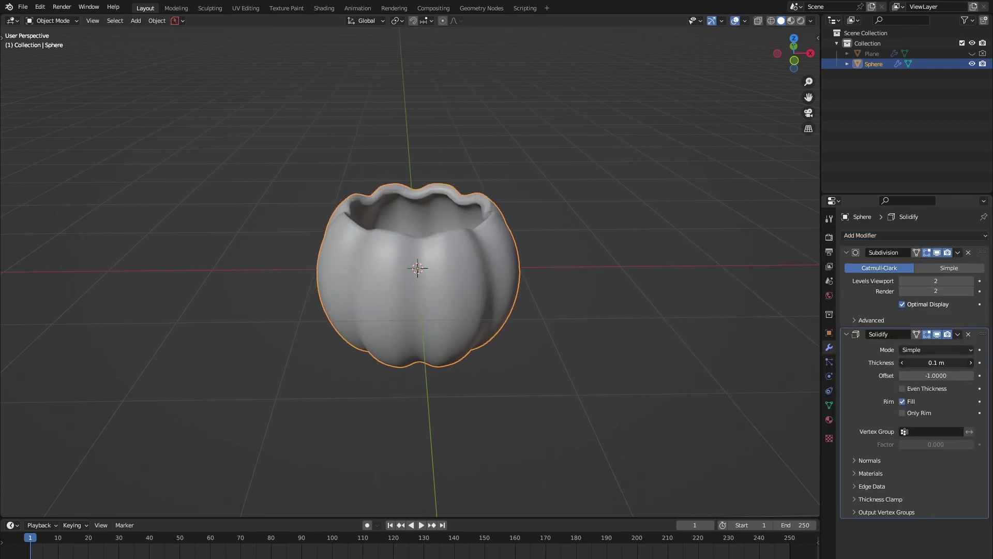
pyautogui.scroll(3, 638, 300)
# Orbit to inspect the thick-walled bowl from above and deselect it.
pyautogui.moveTo(638, 300)
pyautogui.mouseDown(button='middle')
pyautogui.moveTo(626, 402)
pyautogui.moveTo(624, 343)
pyautogui.moveTo(552, 316)
pyautogui.moveTo(564, 386)
pyautogui.moveTo(566, 367)
pyautogui.mouseUp(button='middle')
pyautogui.scroll(-2, 626, 401)
pyautogui.scroll(-1, 567, 368)
pyautogui.click(659, 330)
pyautogui.scroll(-2, 658, 330)
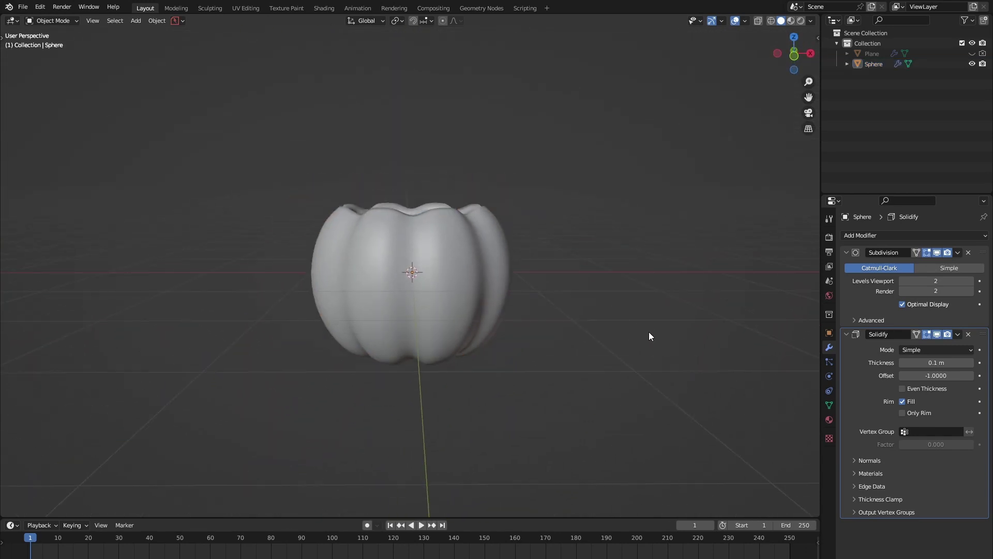
pyautogui.moveTo(648, 331)
pyautogui.mouseDown(button='middle')
pyautogui.moveTo(645, 343)
pyautogui.moveTo(572, 357)
pyautogui.mouseUp(button='middle')
pyautogui.hotkey('shift', 'a')
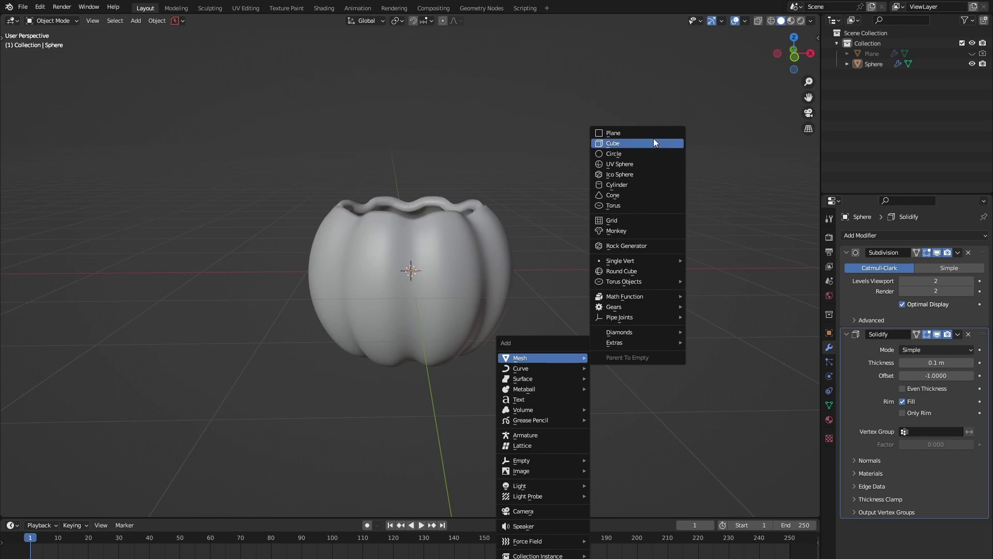
# Add a plane and rotate it 90° on X so it stands upright.
pyautogui.click(653, 139)
pyautogui.press('r')
pyautogui.press('x')
pyautogui.press('9')
pyautogui.press('0')
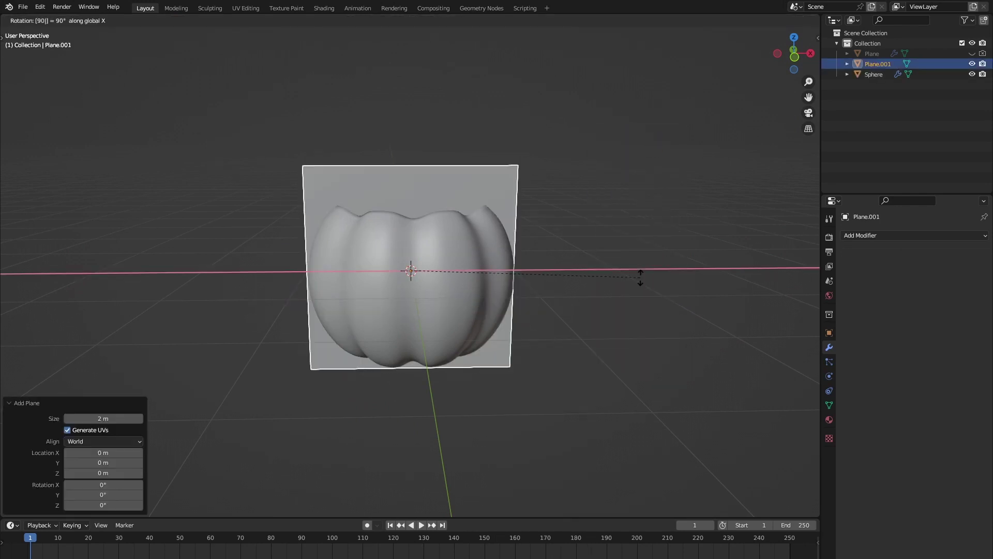
pyautogui.press('Return')
pyautogui.moveTo(668, 303); pyautogui.dragTo(595, 393, button='middle')
# Move the plane along Y in front of the pumpkin, viewed from the front with X-ray on.
pyautogui.press('g')
pyautogui.press('y')
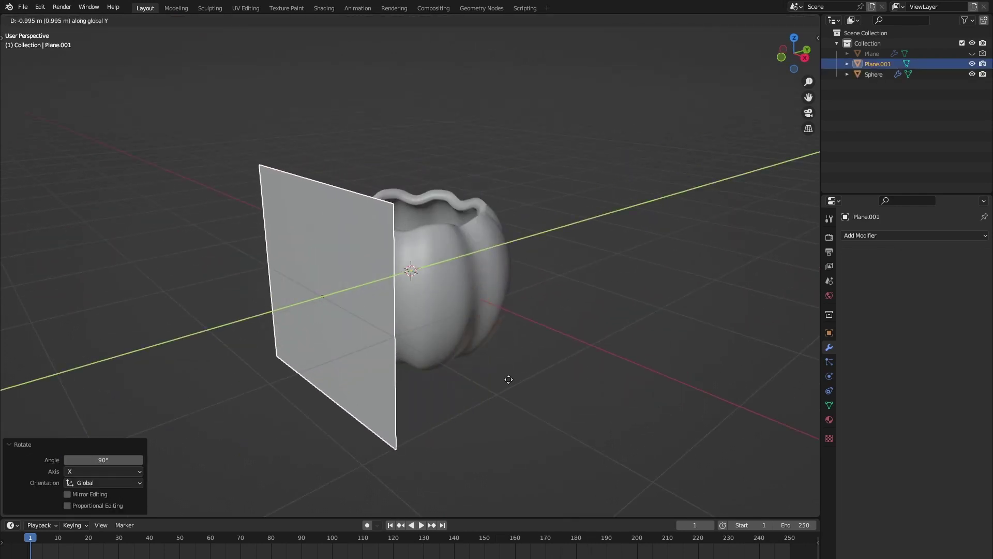
pyautogui.click(500, 381)
pyautogui.press('KP_1')
pyautogui.press('KP_Decimal')
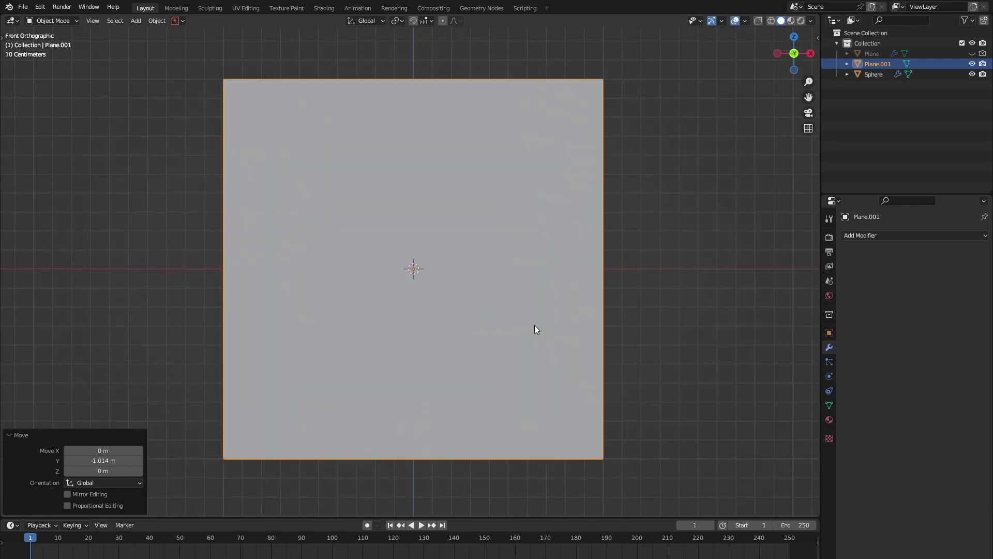
pyautogui.scroll(-2, 535, 329)
pyautogui.hotkey('alt', 'z')
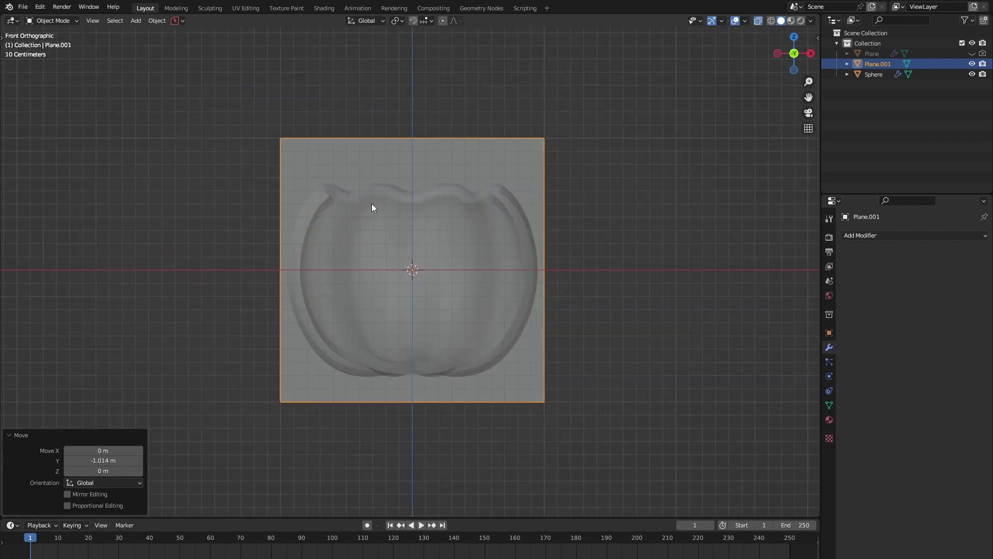
# Scale the plane to about 0.23 and place it over the pumpkin's upper left.
pyautogui.press('s')
pyautogui.click(493, 294)
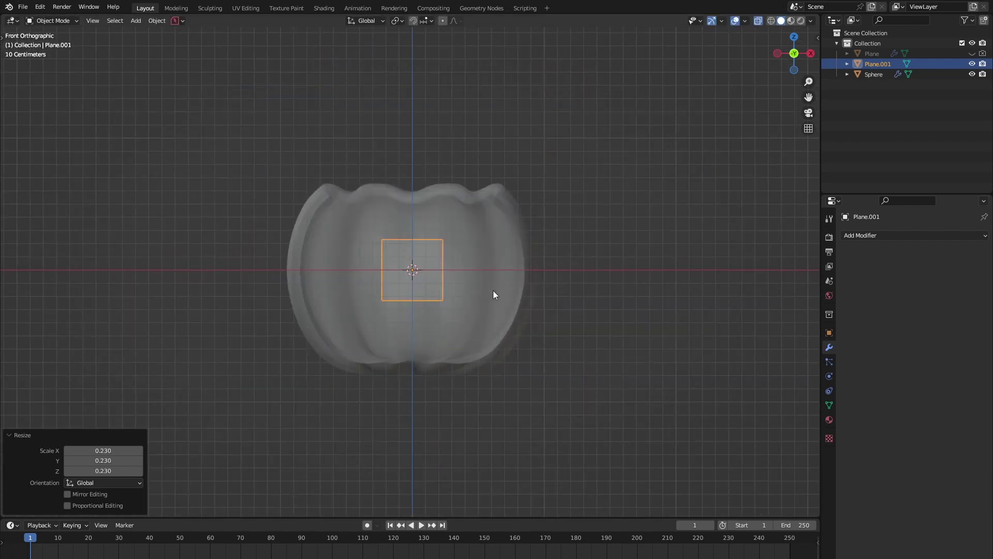
pyautogui.press('g')
pyautogui.click(469, 269)
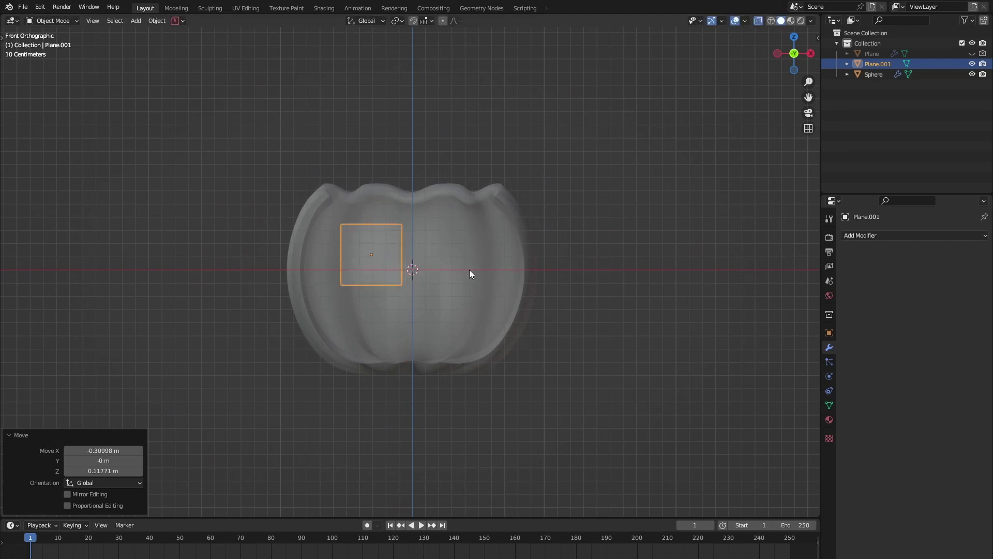
# In Edit Mode, pull the top-right corner down and inward and widen the bottom edge along X.
pyautogui.press('Tab')
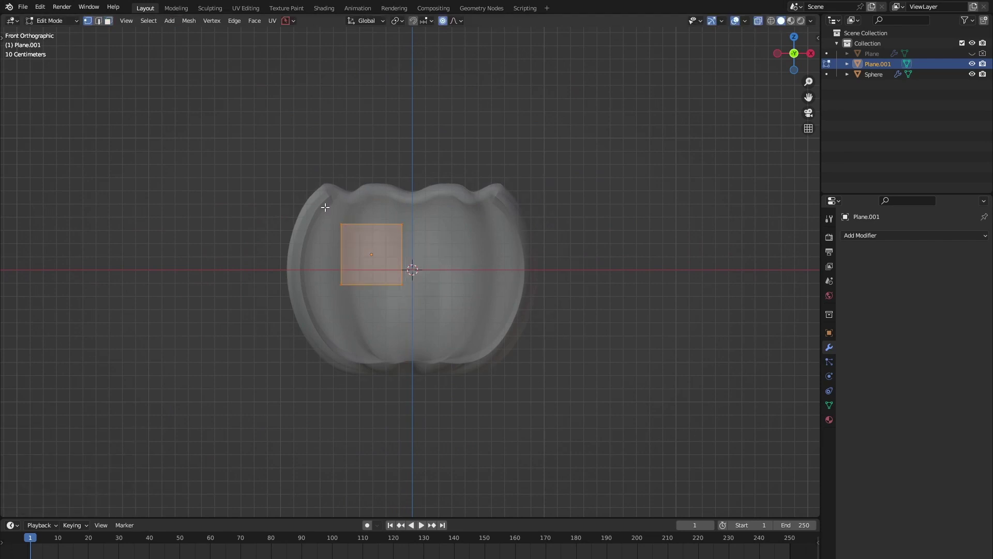
pyautogui.click(401, 224)
pyautogui.press('g')
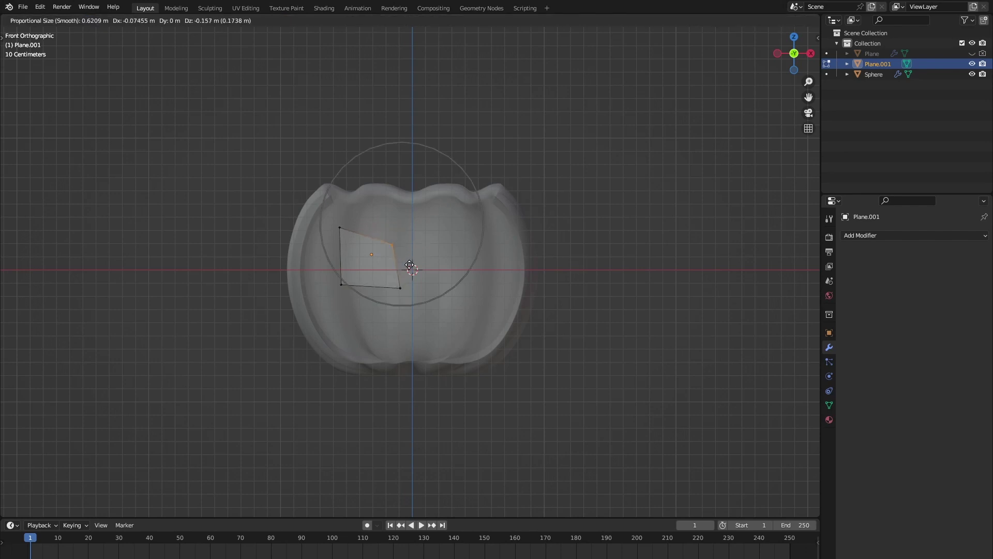
pyautogui.press('Escape')
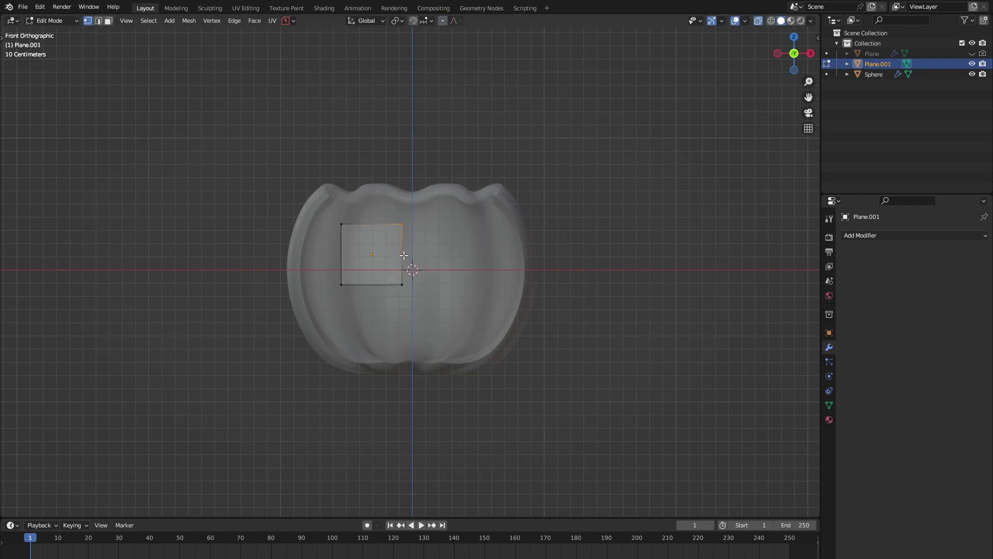
pyautogui.press('g')
pyautogui.click(386, 266)
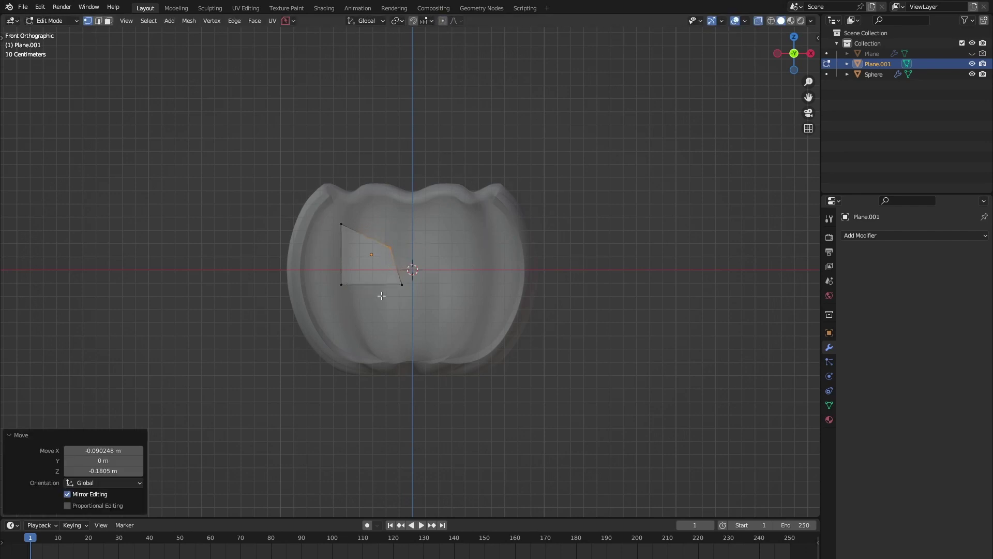
pyautogui.moveTo(412, 301); pyautogui.dragTo(329, 273)
pyautogui.press('s')
pyautogui.press('x')
pyautogui.click(507, 325)
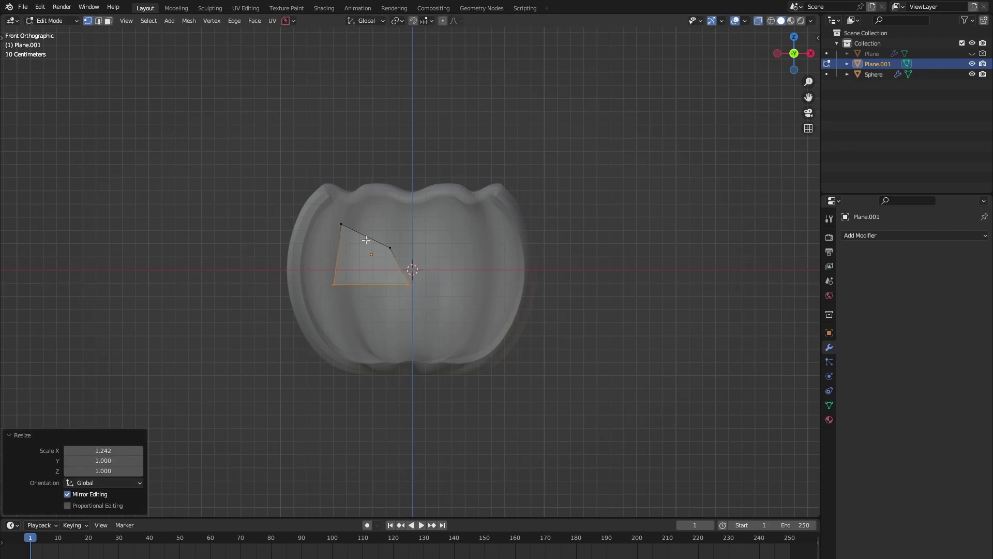
# Reposition both top corners lower to slant the eye's upper edge.
pyautogui.click(339, 223)
pyautogui.press('g')
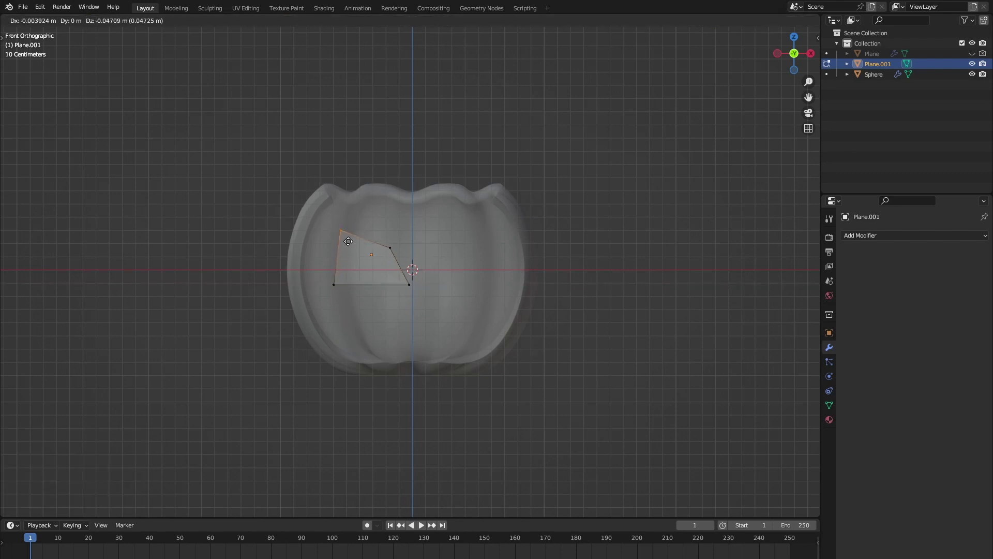
pyautogui.click(357, 243)
pyautogui.moveTo(397, 258); pyautogui.dragTo(392, 252)
pyautogui.press('g')
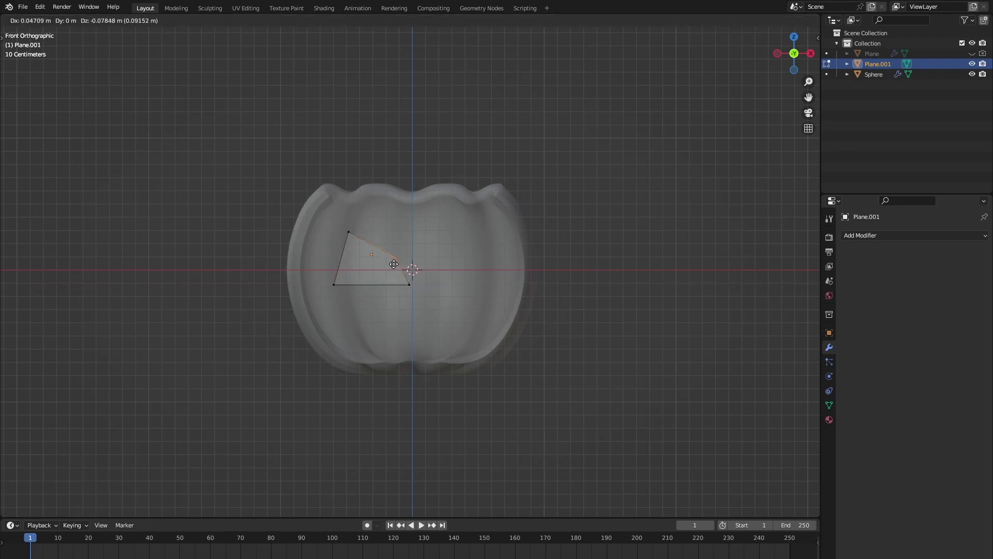
pyautogui.click(394, 263)
pyautogui.click(348, 231)
pyautogui.press('g')
pyautogui.press('z')
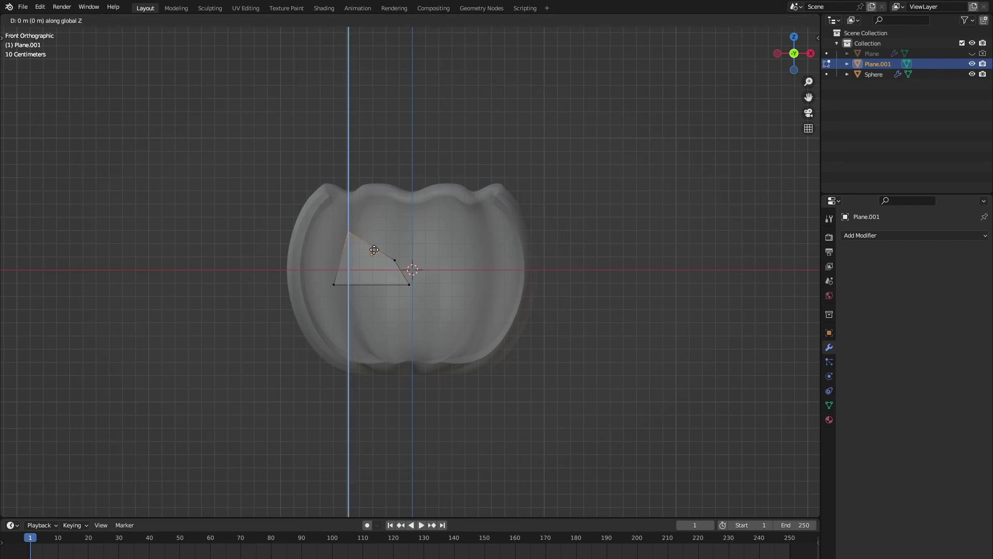
pyautogui.click(372, 261)
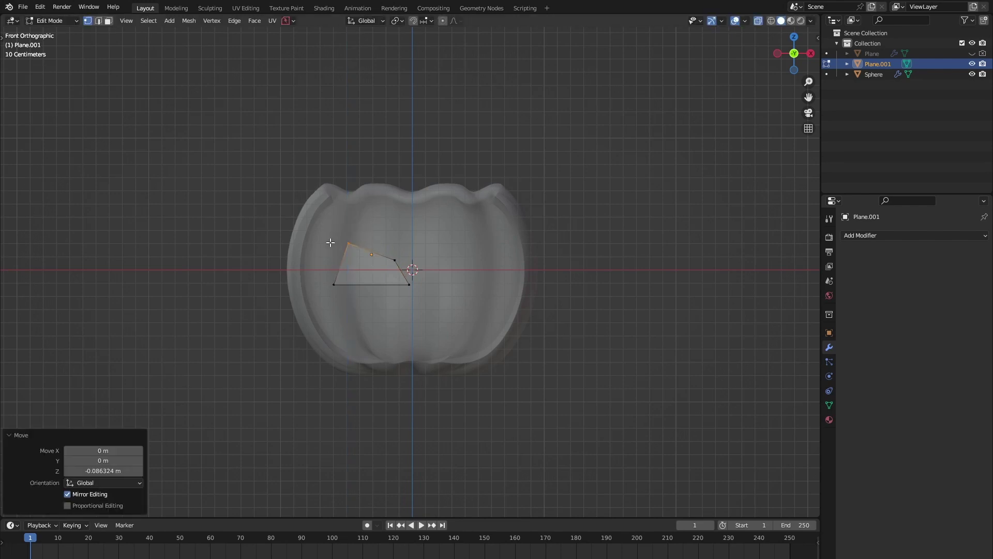
# Shrink the whole eye shape slightly and move it a little higher.
pyautogui.press('a')
pyautogui.press('s')
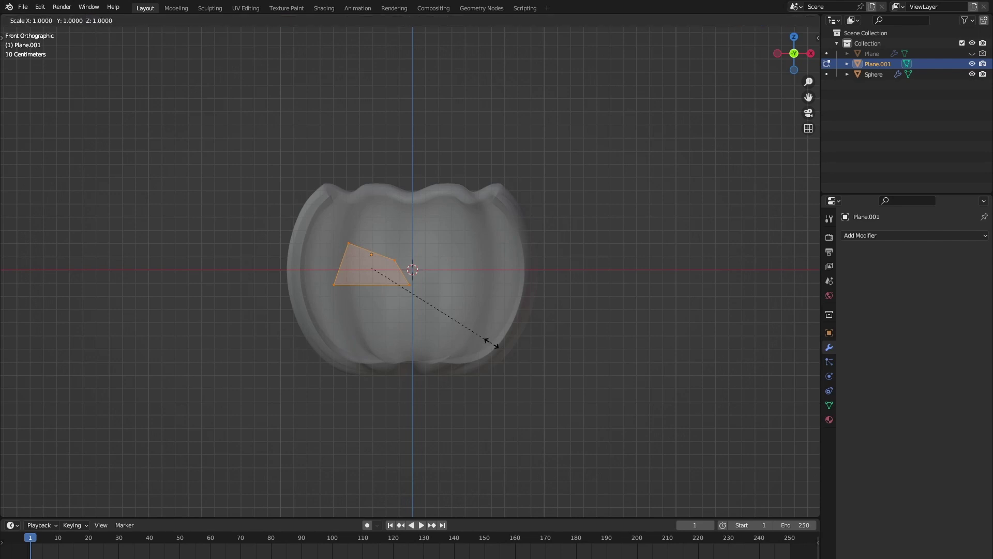
pyautogui.click(471, 331)
pyautogui.press('g')
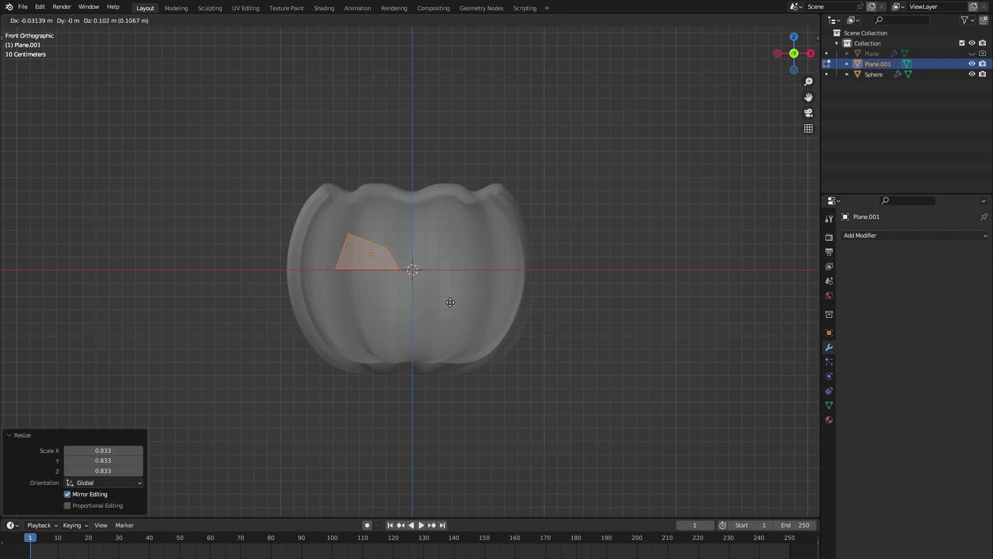
pyautogui.click(450, 303)
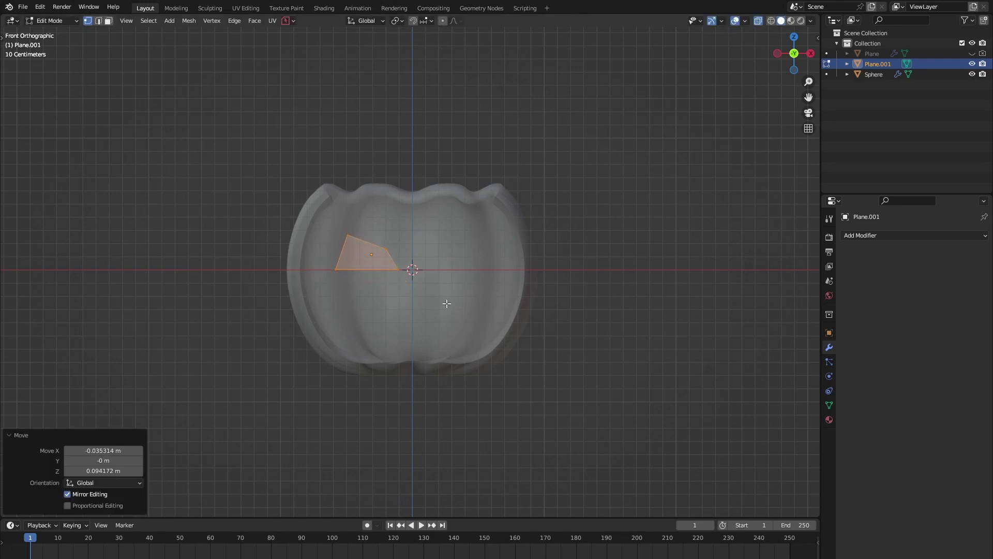
# Vertex-slide the top corner along its edge to sharpen the angular eye.
pyautogui.click(349, 236)
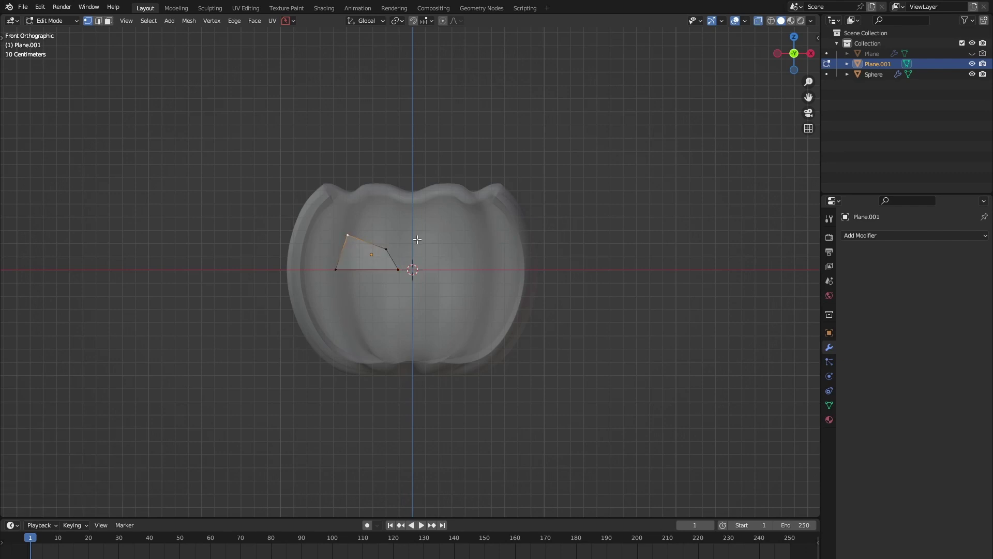
pyautogui.click(386, 249)
pyautogui.hotkey('shift', 'v')
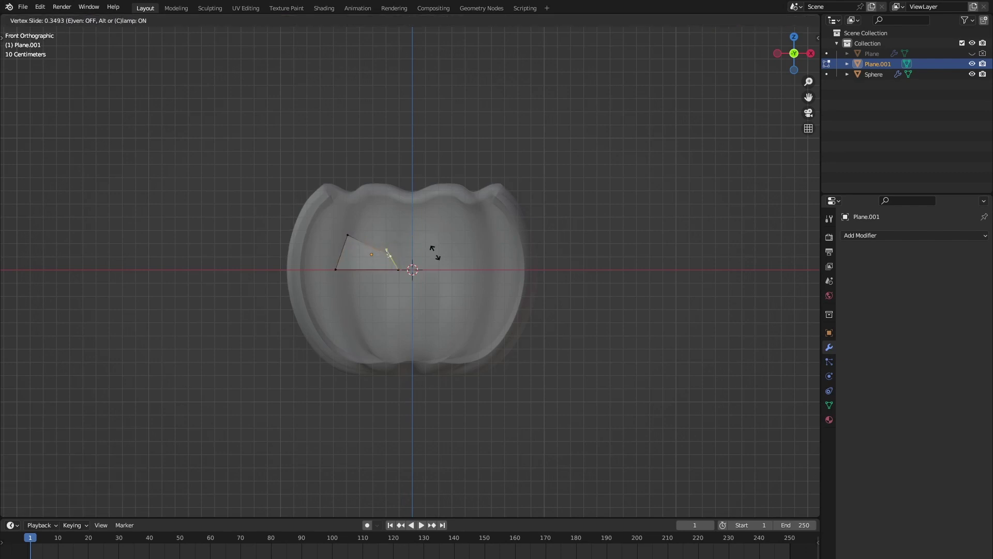
pyautogui.click(439, 255)
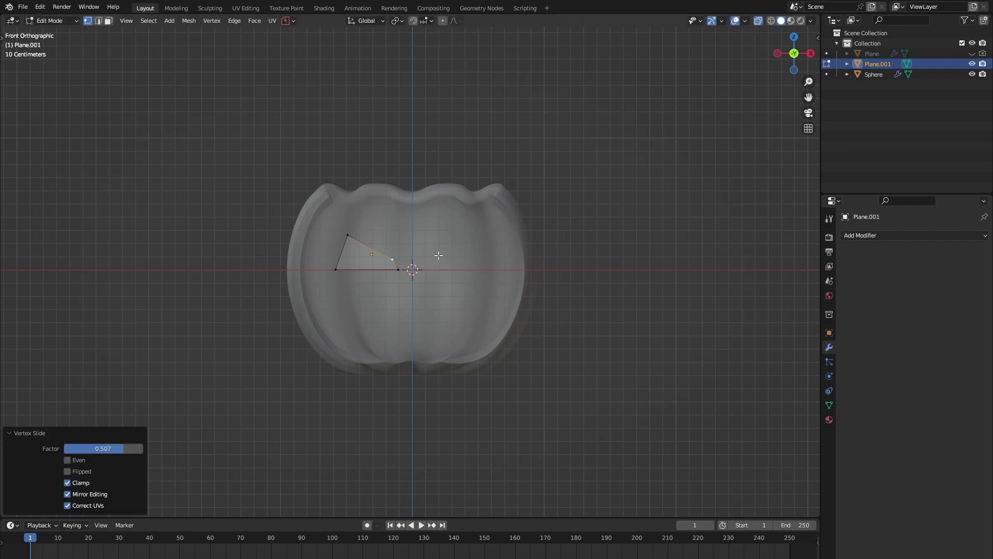
pyautogui.press('Tab')
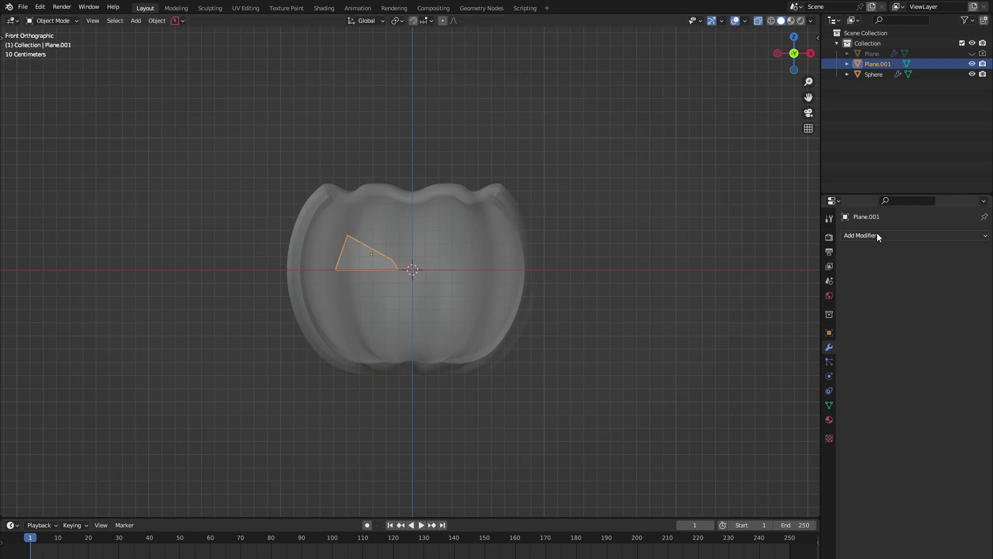
# Add a Mirror modifier with the Sphere as mirror object to create the right eye.
pyautogui.click(878, 235)
pyautogui.click(802, 357)
pyautogui.click(968, 306)
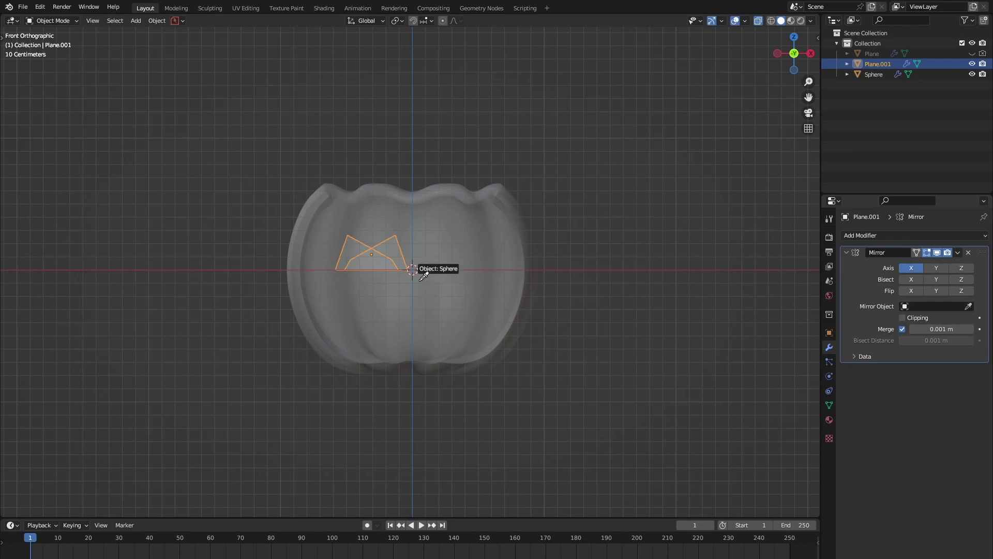
pyautogui.click(422, 277)
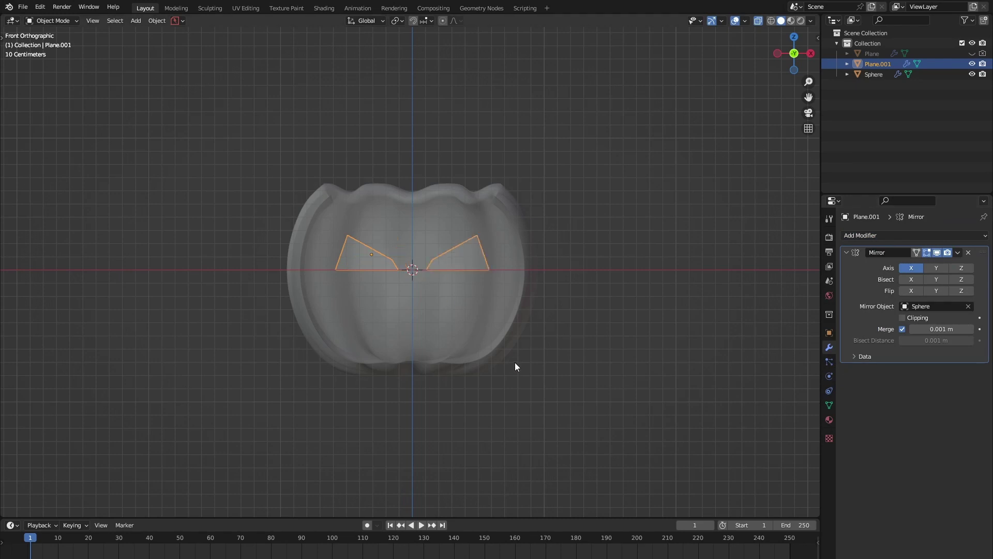
# Loop-cut the eye and move the new vertex and top vertex to add an extra corner.
pyautogui.press('Tab')
pyautogui.hotkey('ctrl', 'r')
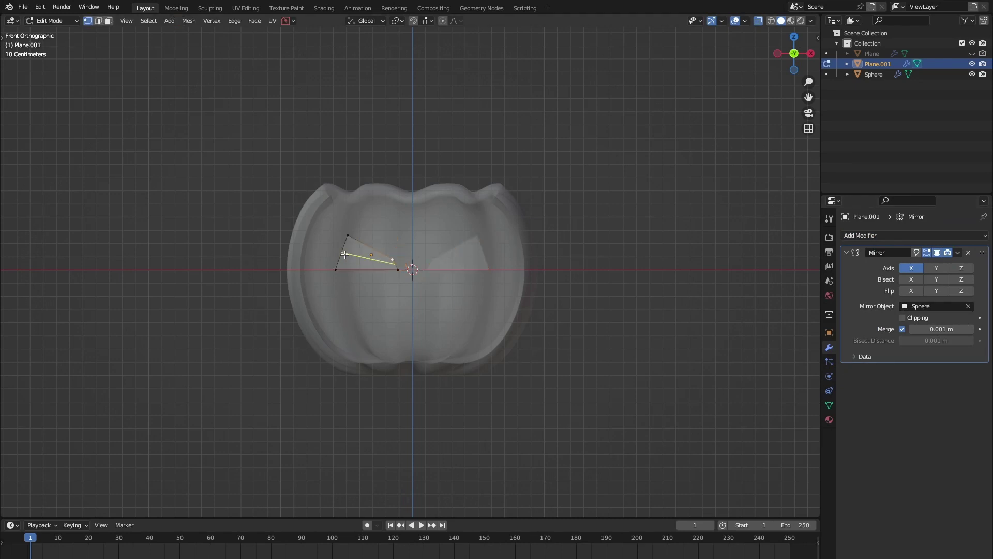
pyautogui.click(345, 254)
pyautogui.press('g')
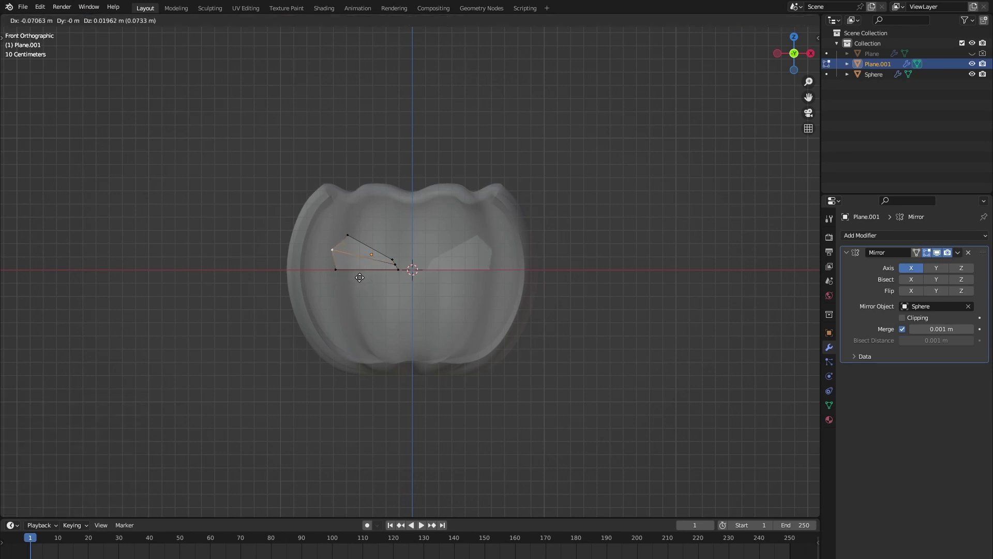
pyautogui.click(360, 277)
pyautogui.click(347, 235)
pyautogui.press('g')
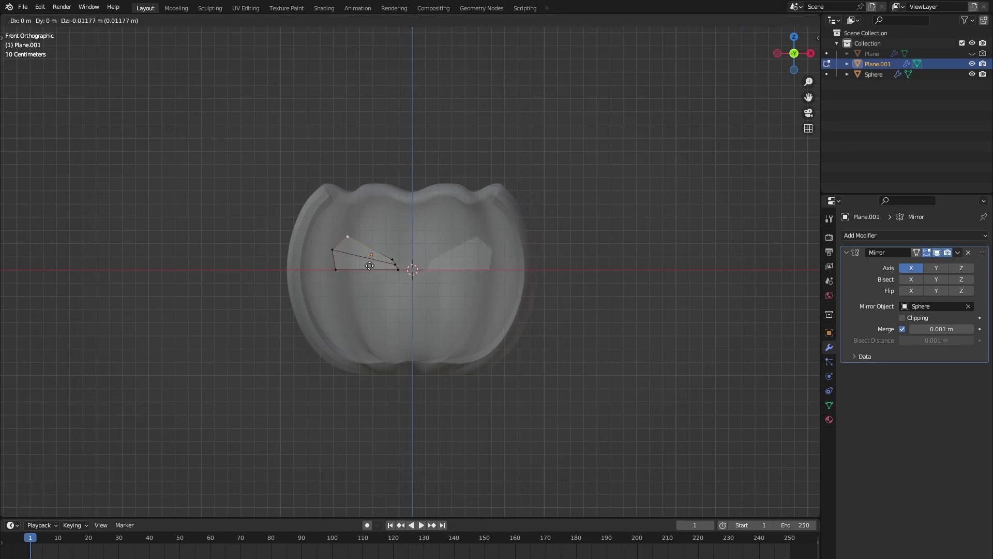
pyautogui.click(369, 267)
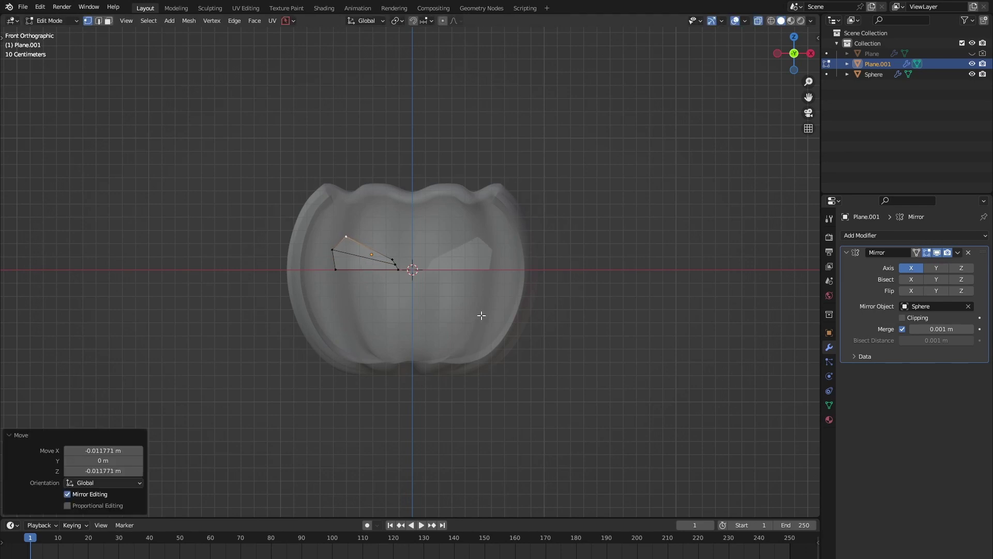
pyautogui.press('Tab')
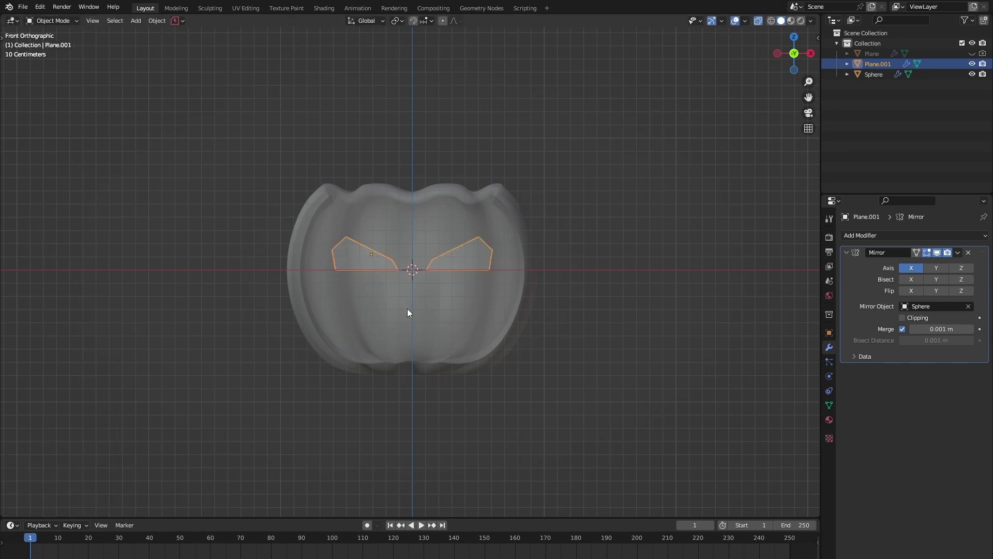
# Add a new plane for the mouth and rotate it 90° on X to stand upright.
pyautogui.hotkey('shift', 'a')
pyautogui.click(448, 321)
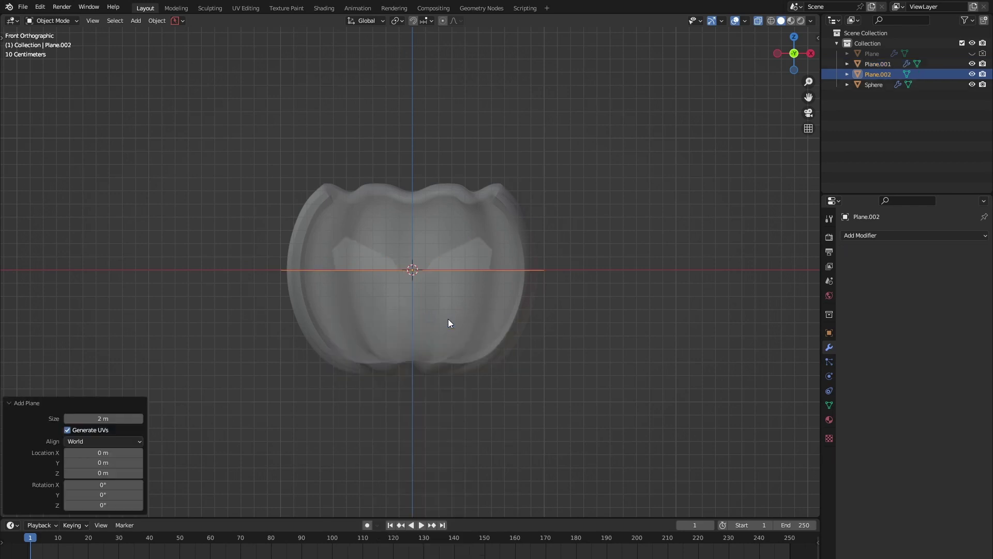
pyautogui.press('r')
pyautogui.press('x')
pyautogui.press('9')
pyautogui.press('0')
pyautogui.press('Return')
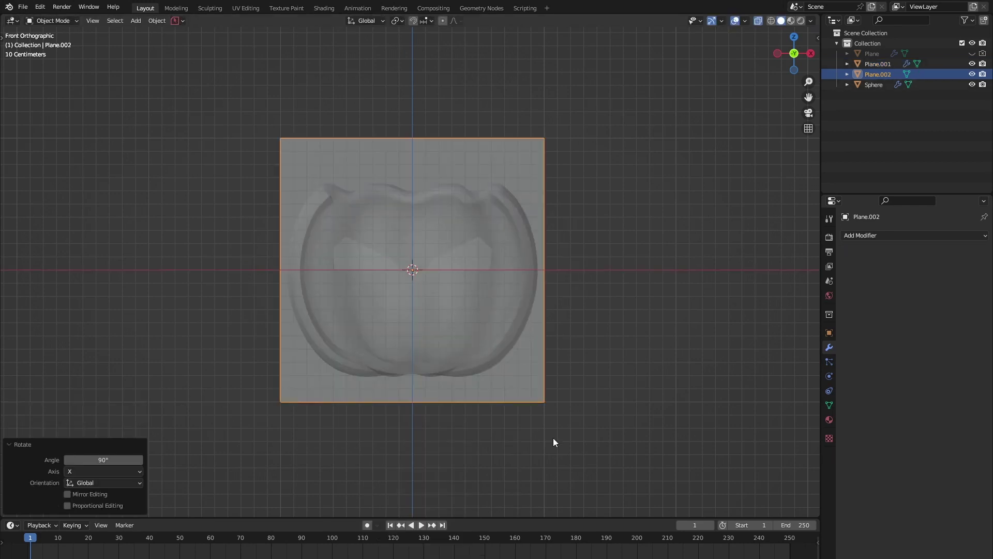
# Flatten the plane along Z, narrow it along X, and lower it below the eyes.
pyautogui.press('s')
pyautogui.press('z')
pyautogui.click(446, 323)
pyautogui.press('s')
pyautogui.press('x')
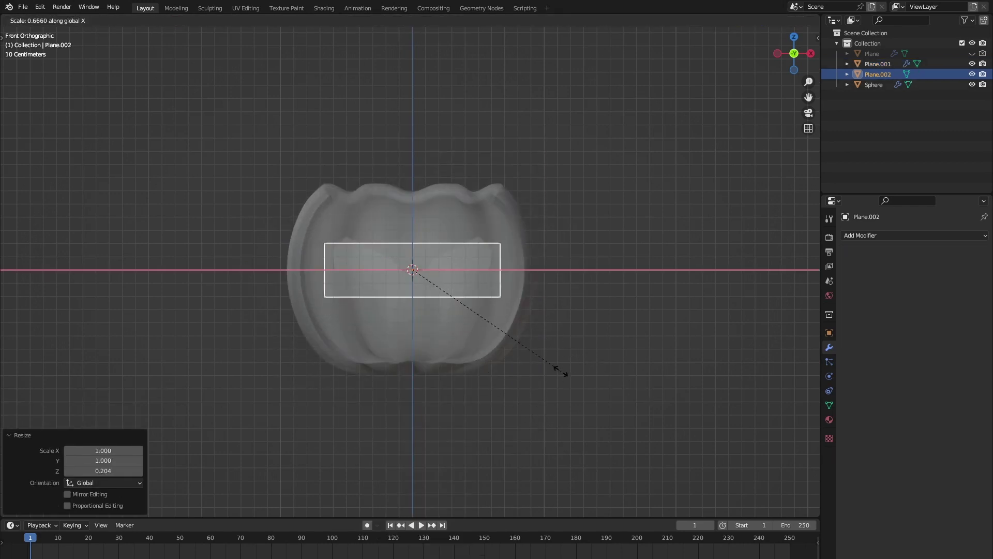
pyautogui.click(559, 367)
pyautogui.press('g')
pyautogui.press('z')
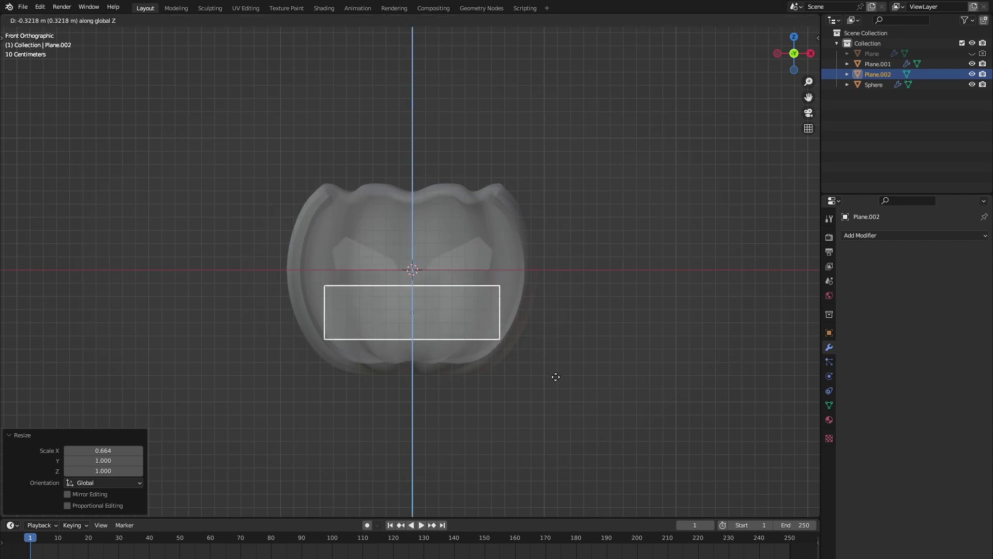
pyautogui.click(557, 385)
# Squash and narrow the mouth plane further into a thin strip.
pyautogui.press('s')
pyautogui.press('z')
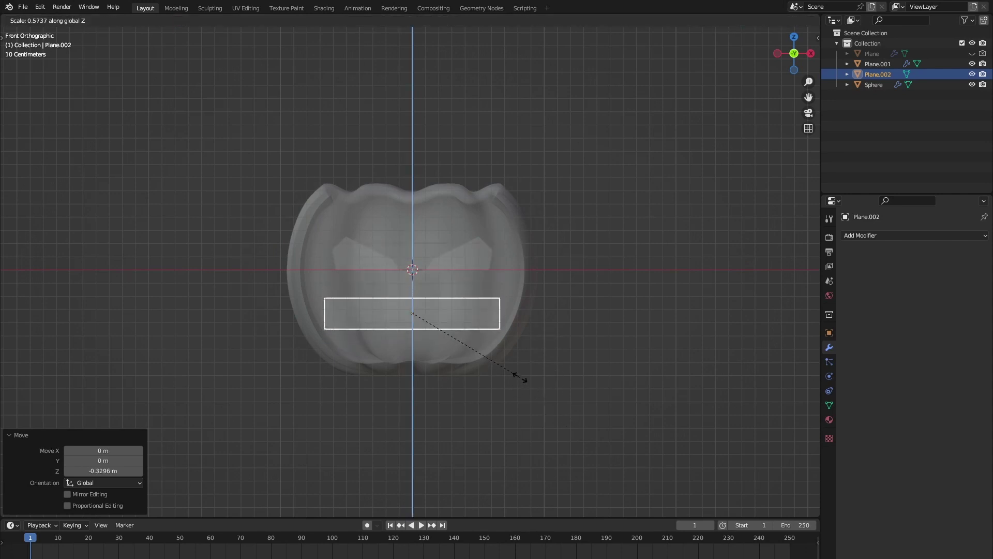
pyautogui.click(523, 386)
pyautogui.press('s')
pyautogui.press('x')
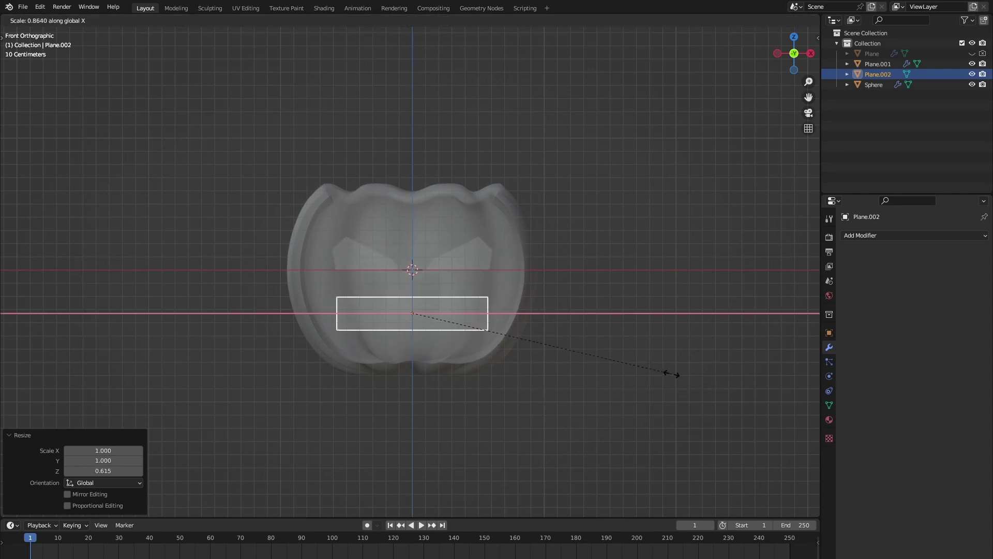
pyautogui.click(671, 373)
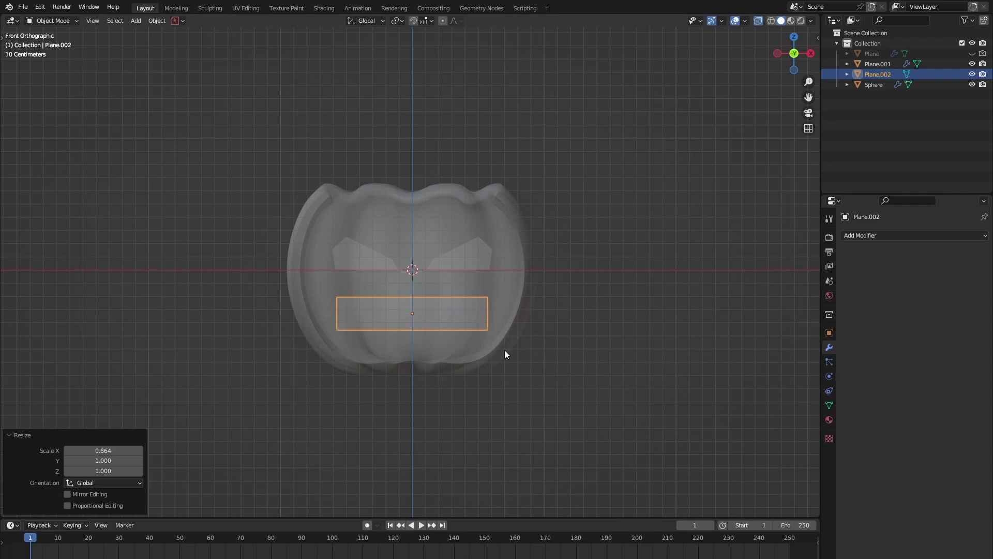
pyautogui.press('Tab')
pyautogui.press('Tab')
pyautogui.press('Tab')
# Cut the mouth plane with 11 evenly spaced vertical edge loops.
pyautogui.hotkey('ctrl', 'r')
pyautogui.scroll(4, 406, 339)
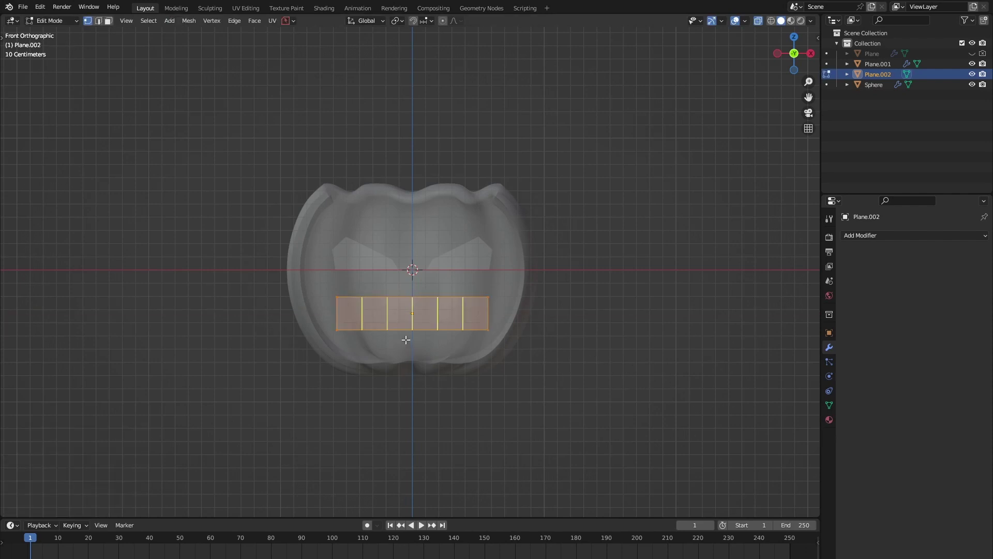
pyautogui.scroll(4, 406, 339)
pyautogui.scroll(2, 406, 339)
pyautogui.click(406, 339)
pyautogui.rightClick(406, 339)
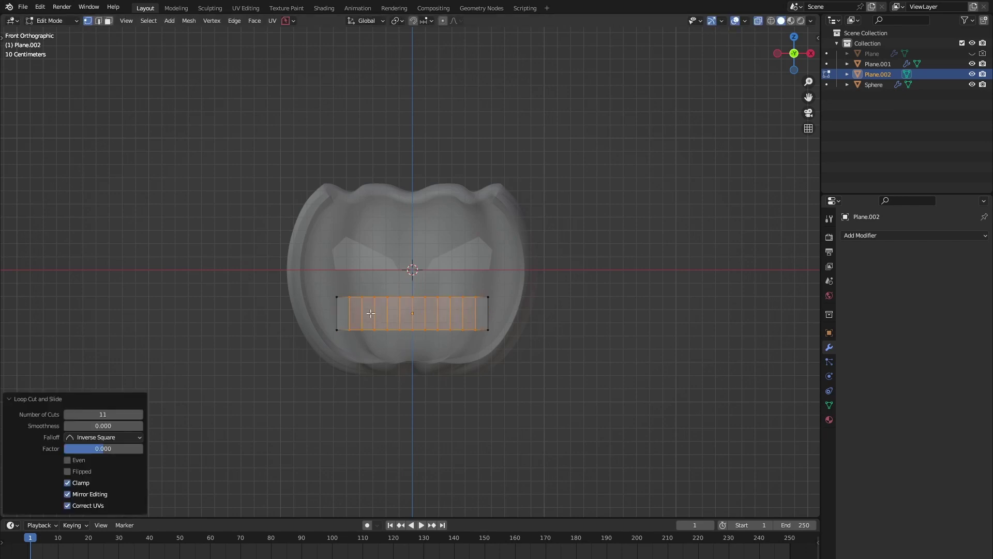
# Select alternating top-edge vertices and lower them along Z.
pyautogui.click(350, 297)
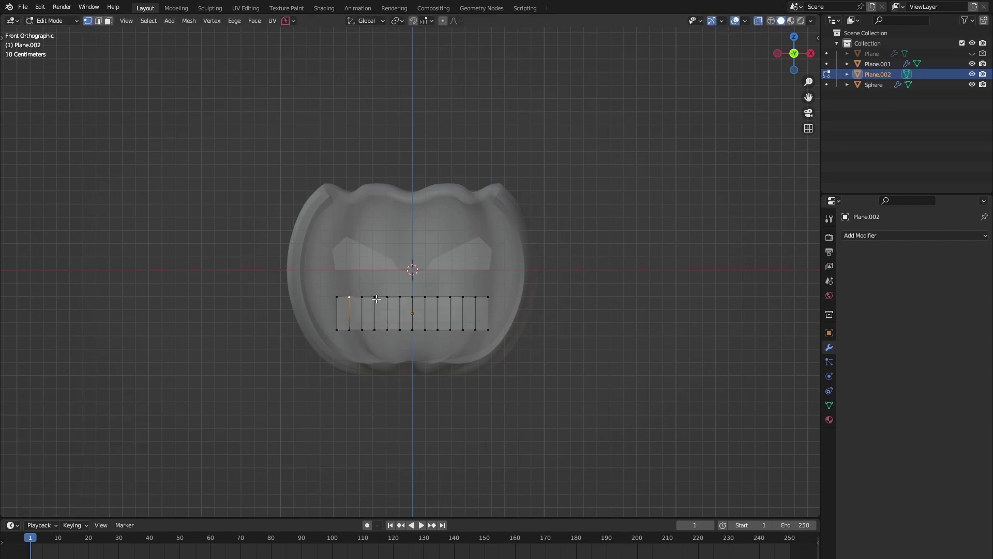
pyautogui.press('ctrl+KP_Add')
pyautogui.press('ctrl+KP_Add')
pyautogui.hotkey('ctrl', 'z')
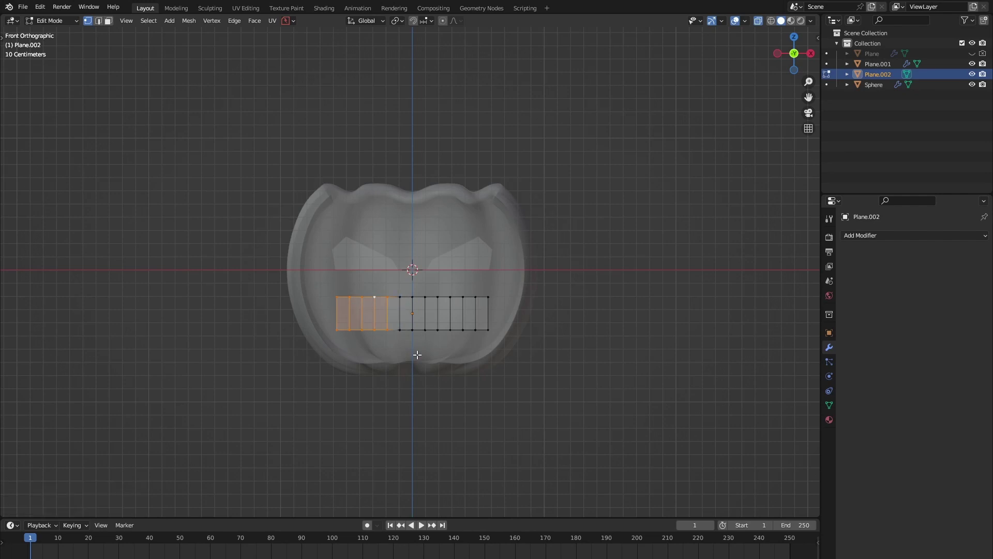
pyautogui.hotkey('ctrl', 'z')
pyautogui.press('ctrl+shift+KP_Add')
pyautogui.press('ctrl+shift+KP_Add')
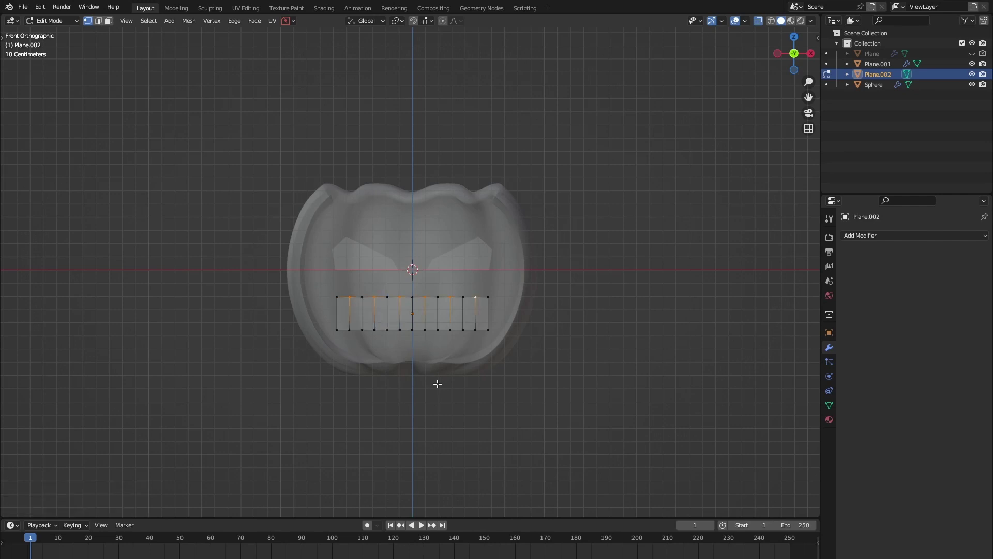
pyautogui.press('g')
pyautogui.press('z')
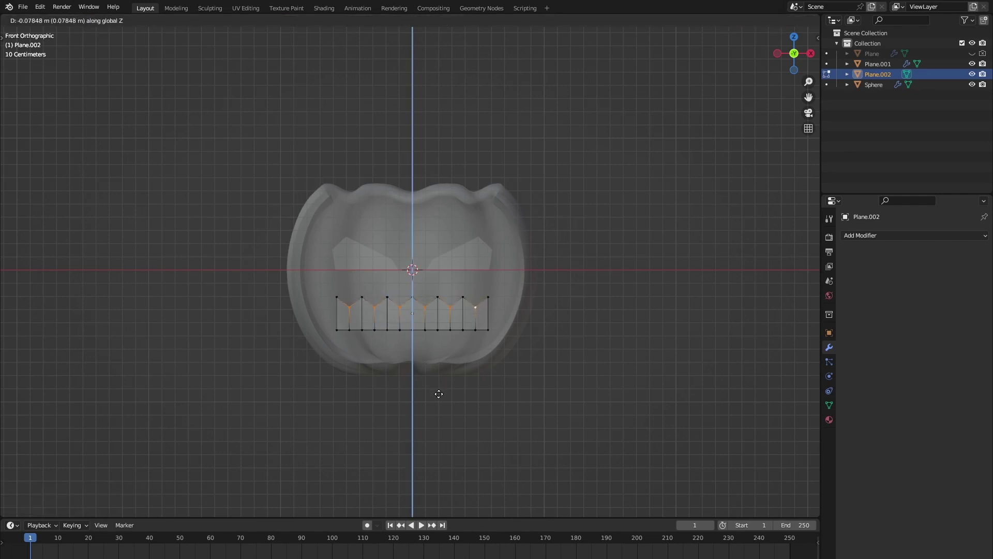
pyautogui.click(438, 393)
# Select alternating bottom-edge vertices and raise them along Z into teeth.
pyautogui.click(362, 329)
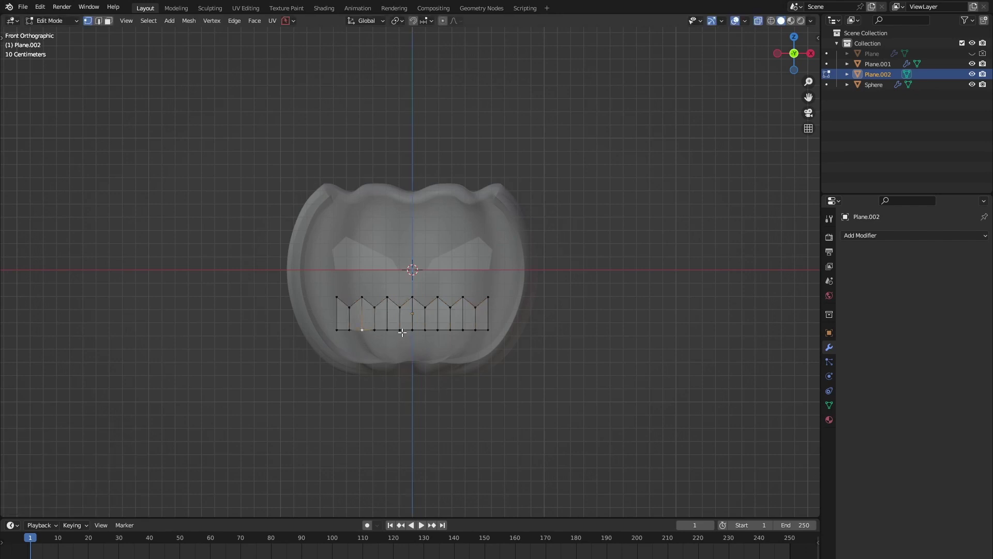
pyautogui.keyDown('shift'); pyautogui.click(388, 330); pyautogui.keyUp('shift')
pyautogui.press('ctrl+shift+KP_Add')
pyautogui.press('ctrl+shift+KP_Add')
pyautogui.press('g')
pyautogui.press('z')
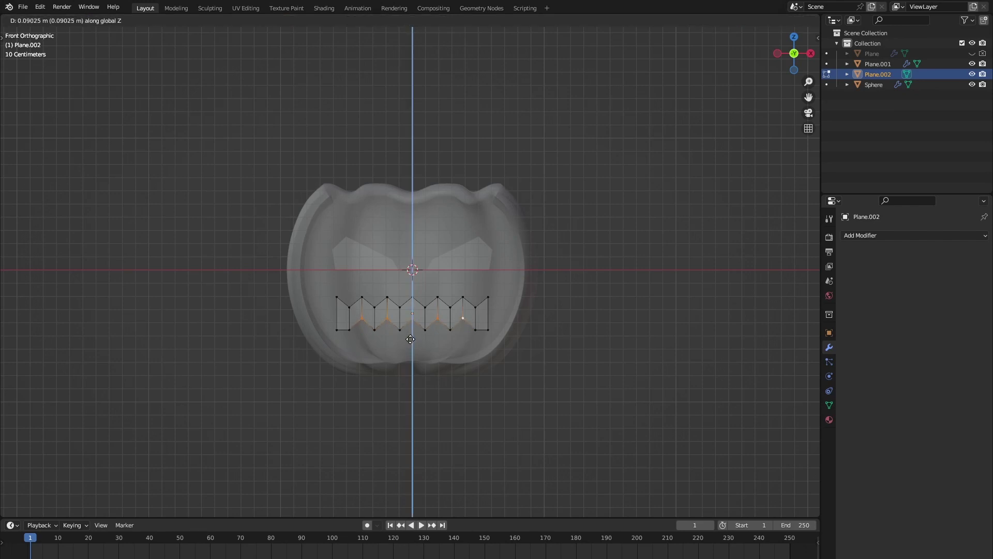
pyautogui.click(410, 339)
# Lower the two bottom corner vertices, then move the whole bottom zigzag row vertically.
pyautogui.click(337, 329)
pyautogui.keyDown('shift'); pyautogui.click(488, 330); pyautogui.keyUp('shift')
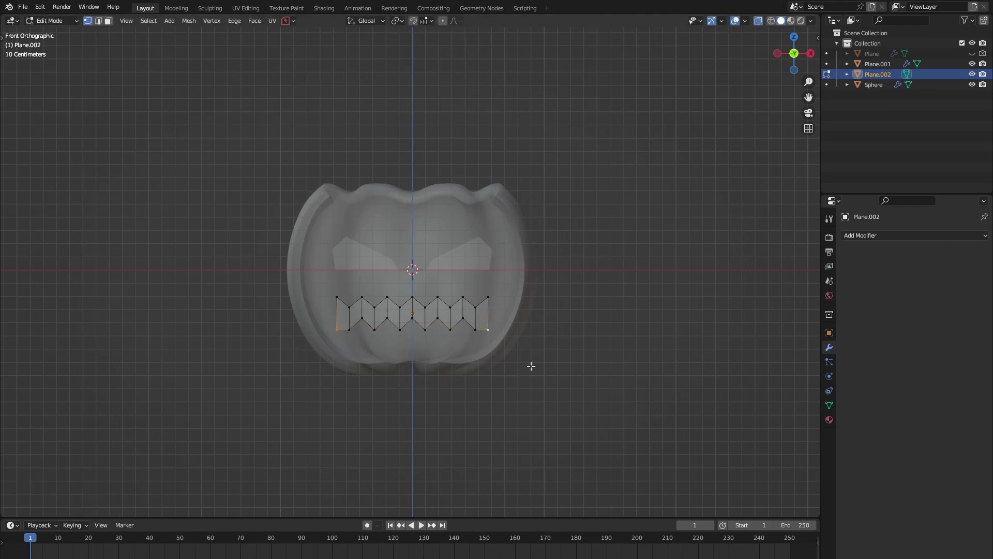
pyautogui.press('g')
pyautogui.press('z')
pyautogui.click(526, 376)
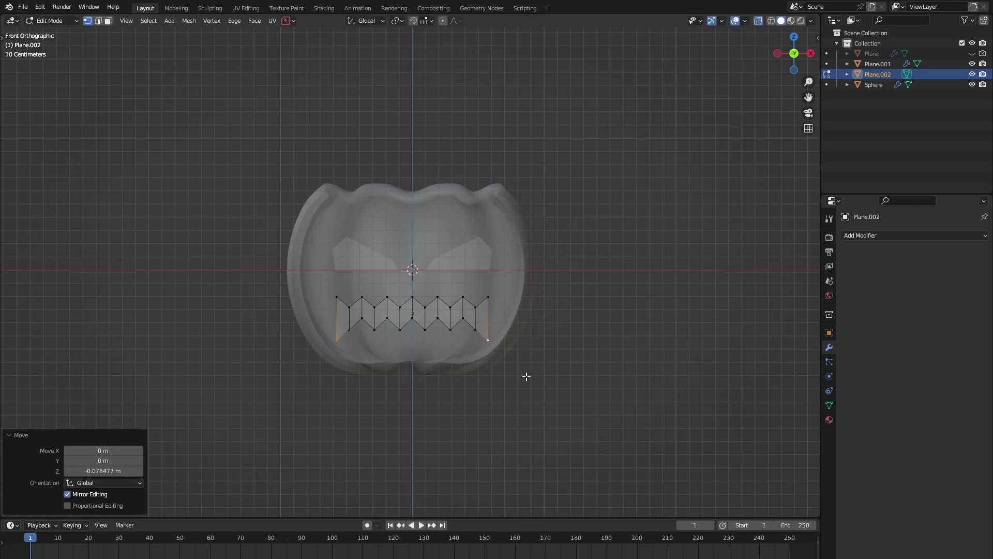
pyautogui.moveTo(509, 384); pyautogui.dragTo(324, 314)
pyautogui.press('g')
pyautogui.press('z')
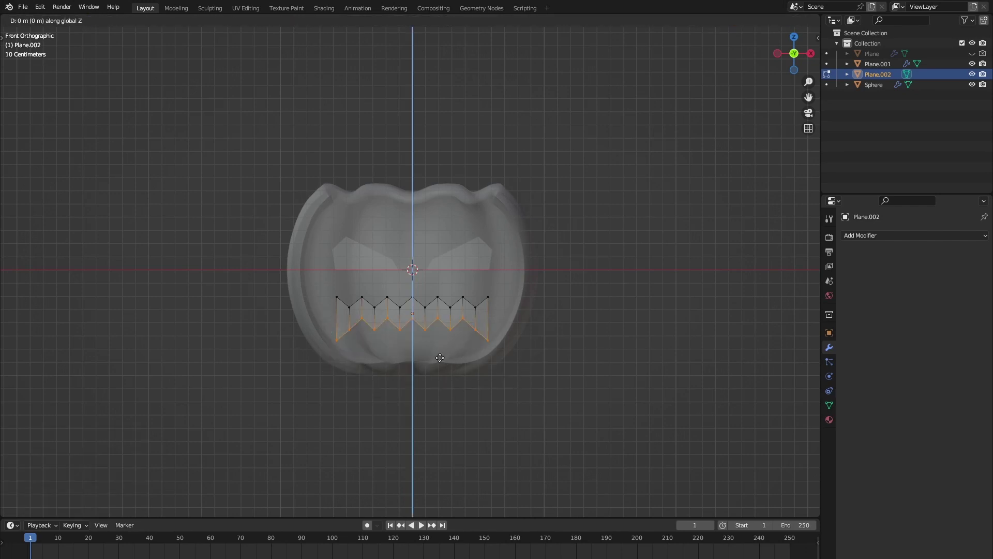
pyautogui.click(432, 366)
# Undo the bottom-row move and slide the corner vertices partway up the side edges.
pyautogui.hotkey('ctrl', 'z')
pyautogui.hotkey('ctrl', 'z')
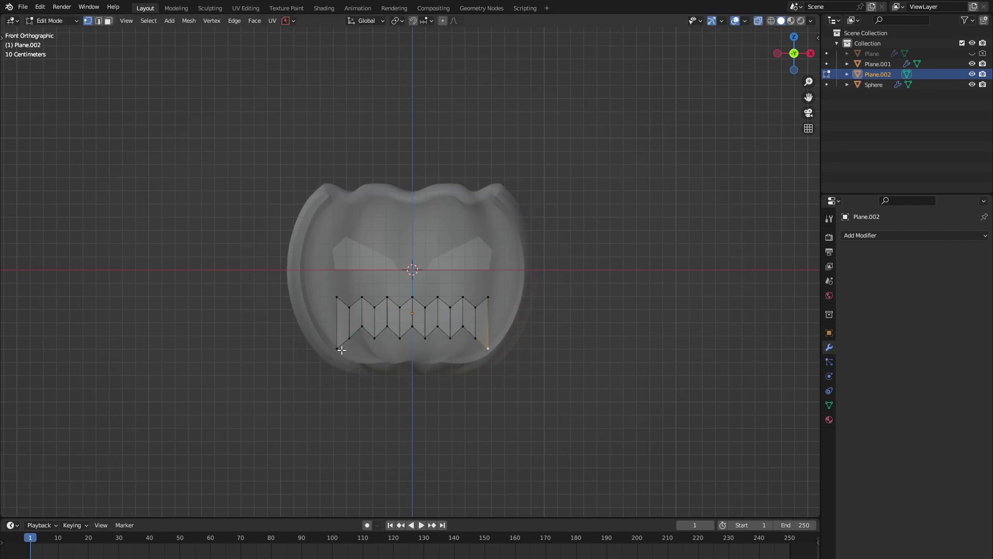
pyautogui.press('g')
pyautogui.press('g')
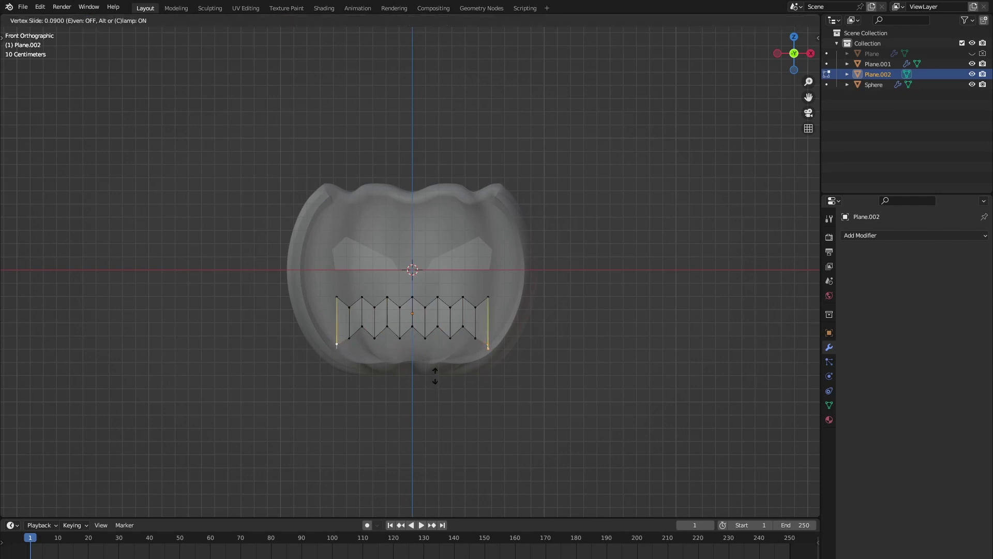
pyautogui.click(435, 376)
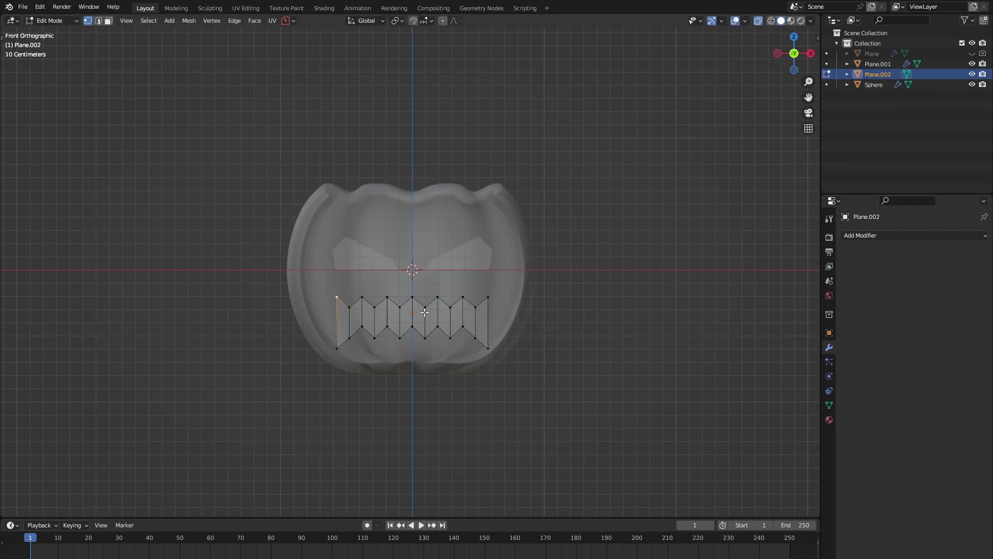
pyautogui.press('g')
pyautogui.press('g')
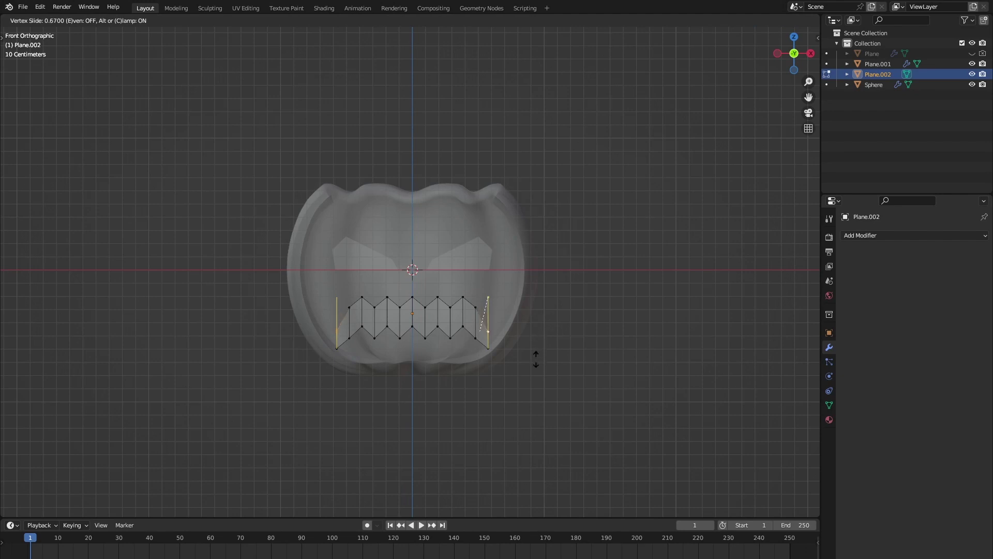
pyautogui.click(536, 359)
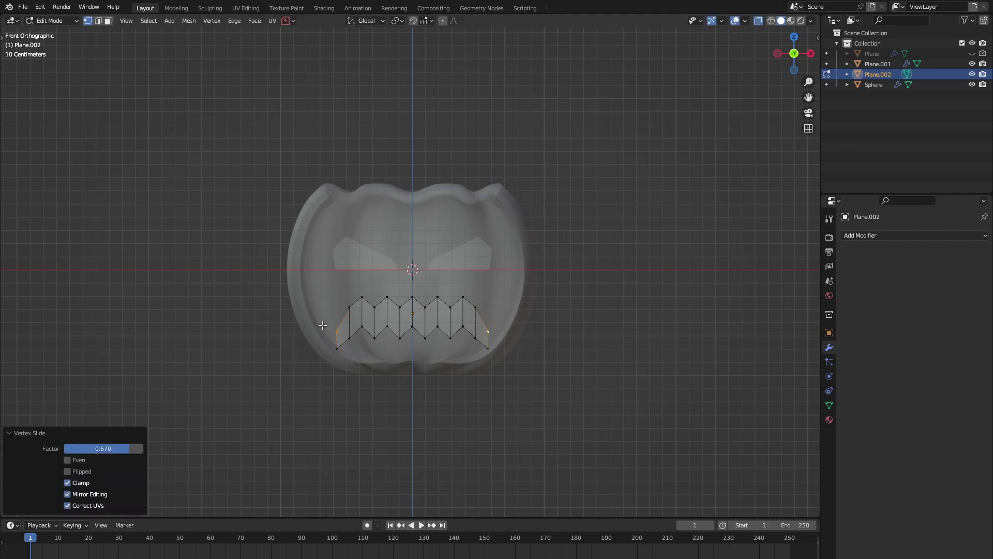
# Raise the mouth's side edges along Z and pull the upper corners inward on X.
pyautogui.click(336, 347)
pyautogui.press('g')
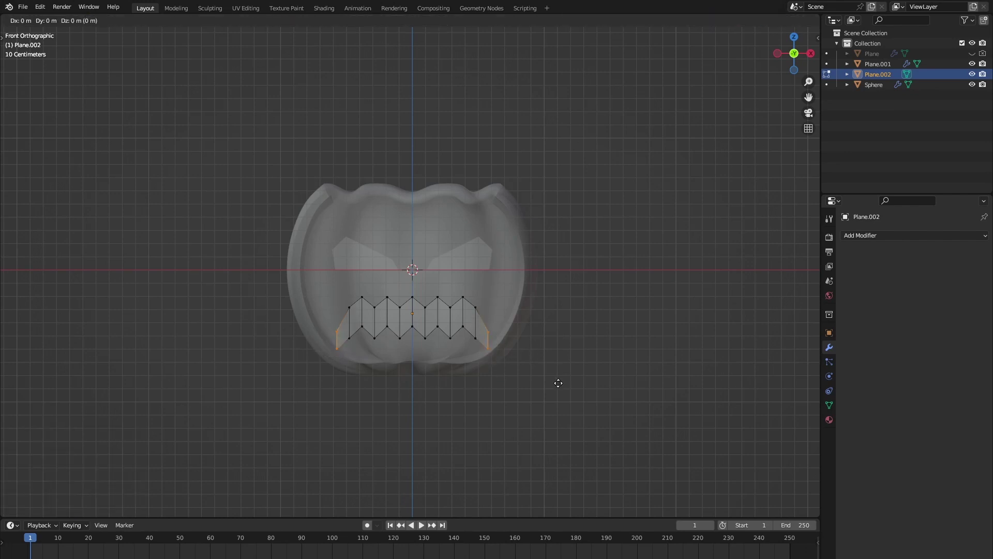
pyautogui.press('z')
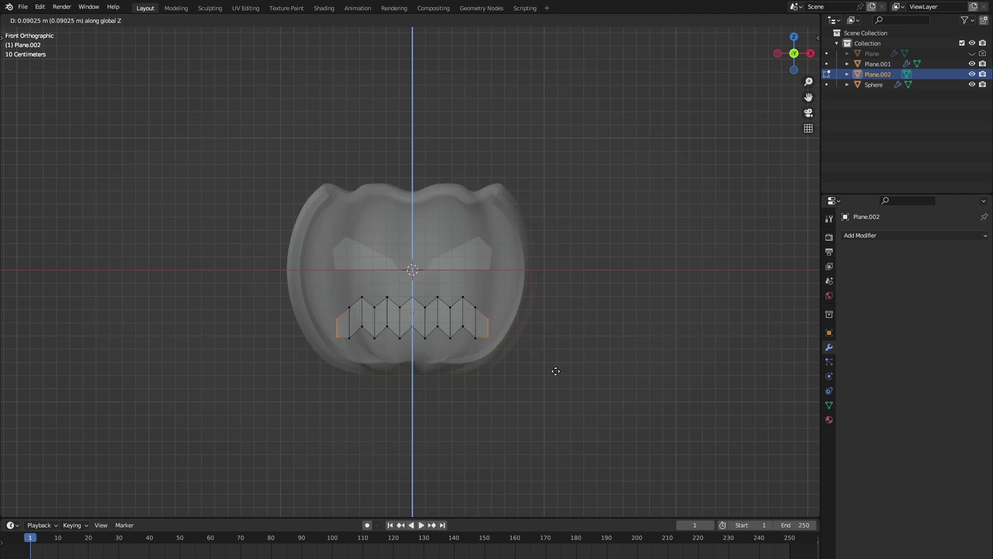
pyautogui.click(556, 371)
pyautogui.click(490, 321)
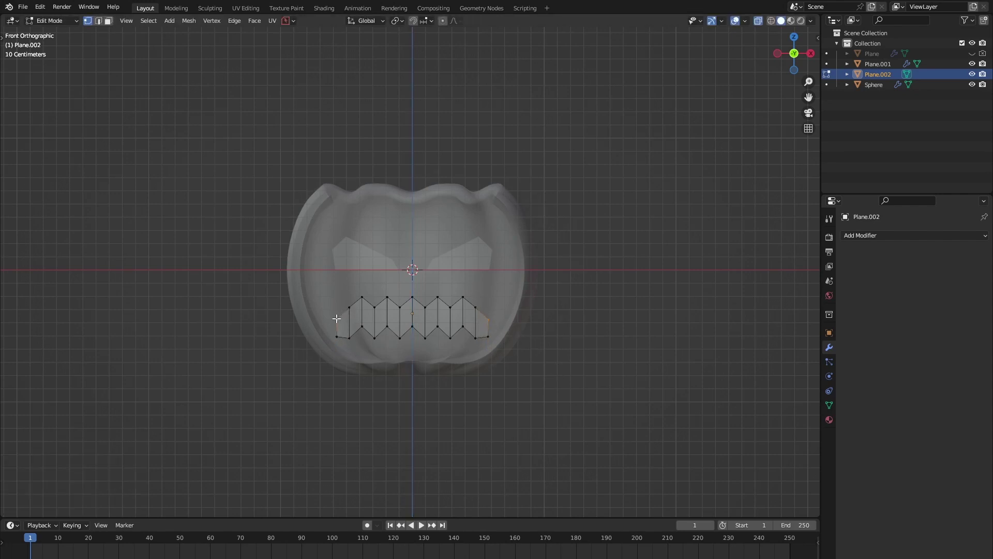
pyautogui.press('s')
pyautogui.press('x')
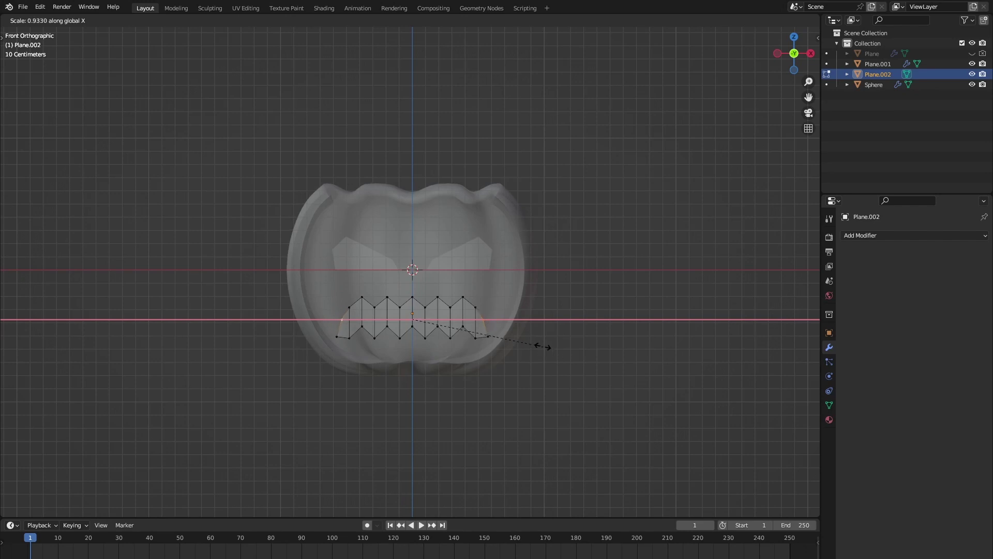
pyautogui.click(553, 343)
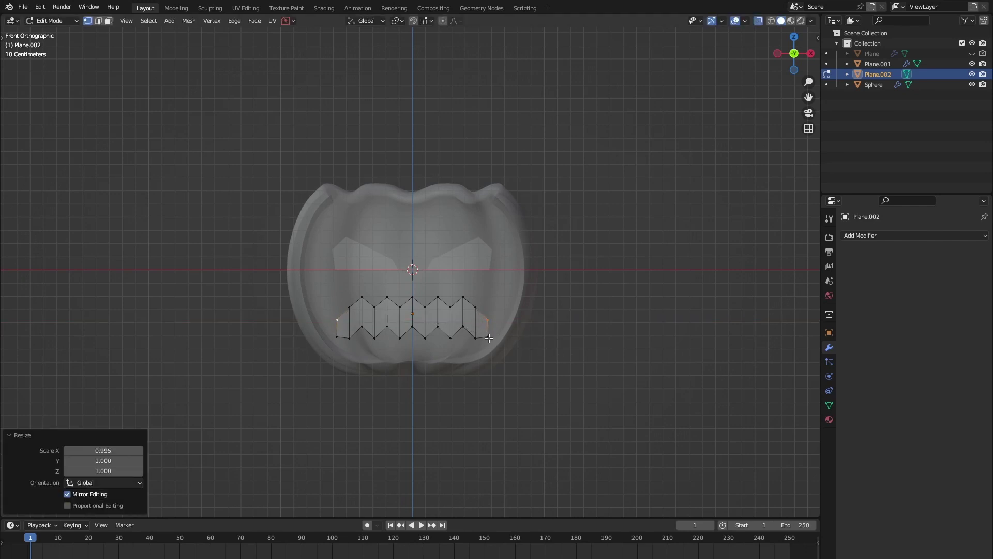
# Spread the lower corner vertices along X and return to Object Mode.
pyautogui.click(488, 337)
pyautogui.press('s')
pyautogui.press('x')
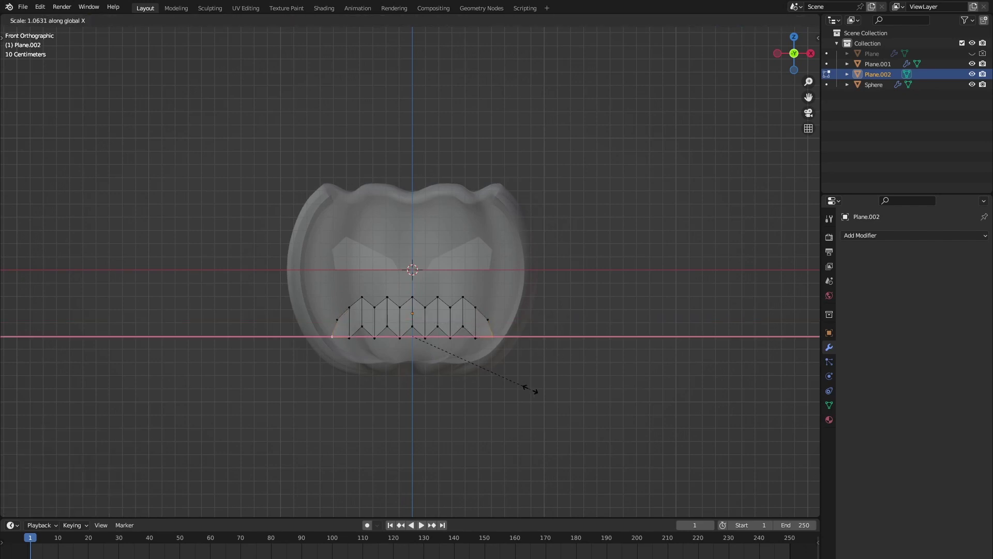
pyautogui.click(532, 389)
pyautogui.press('Tab')
# Push the mouth plane forward along Y in front of the pumpkin, then view Front Orthographic.
pyautogui.click(578, 326)
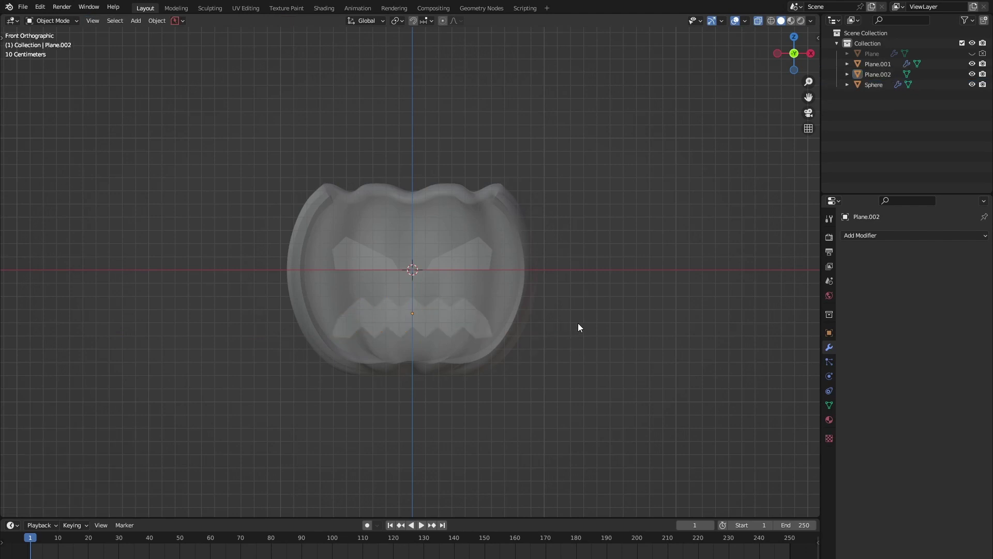
pyautogui.moveTo(578, 327); pyautogui.dragTo(512, 330, button='middle')
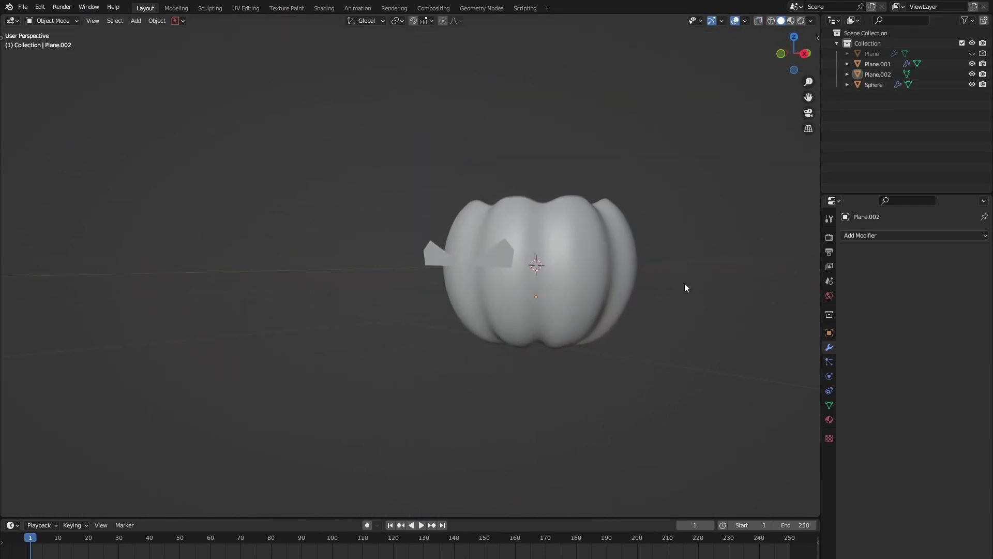
pyautogui.moveTo(685, 286)
pyautogui.mouseDown(button='middle')
pyautogui.moveTo(652, 211)
pyautogui.moveTo(437, 315)
pyautogui.moveTo(466, 283)
pyautogui.mouseUp(button='middle')
pyautogui.click(432, 293)
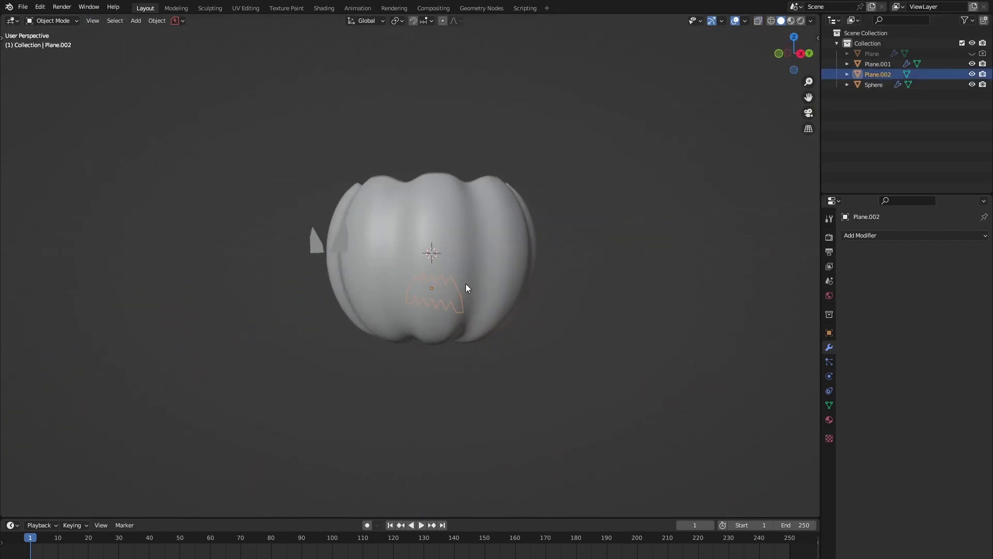
pyautogui.press('g')
pyautogui.press('y')
pyautogui.click(389, 317)
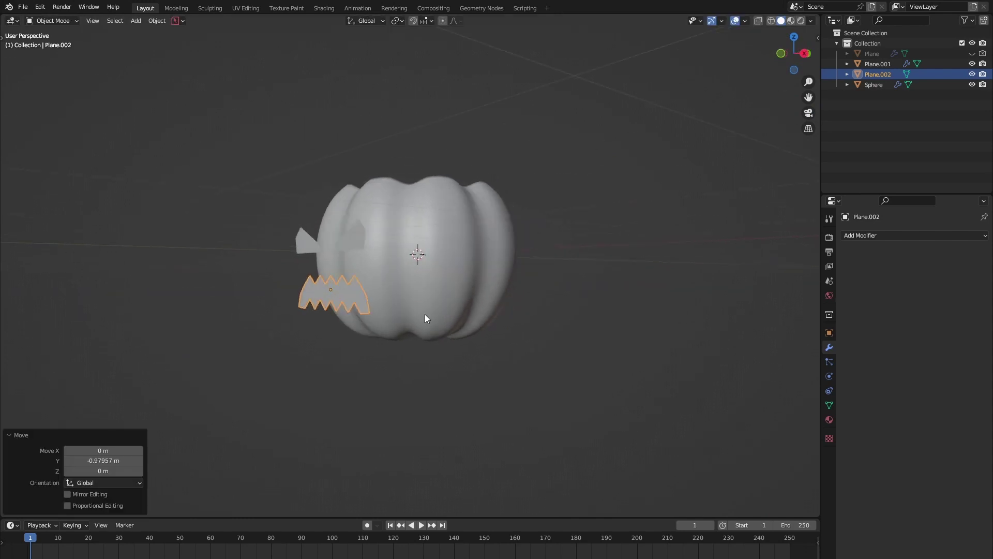
pyautogui.moveTo(424, 314); pyautogui.dragTo(494, 316, button='middle')
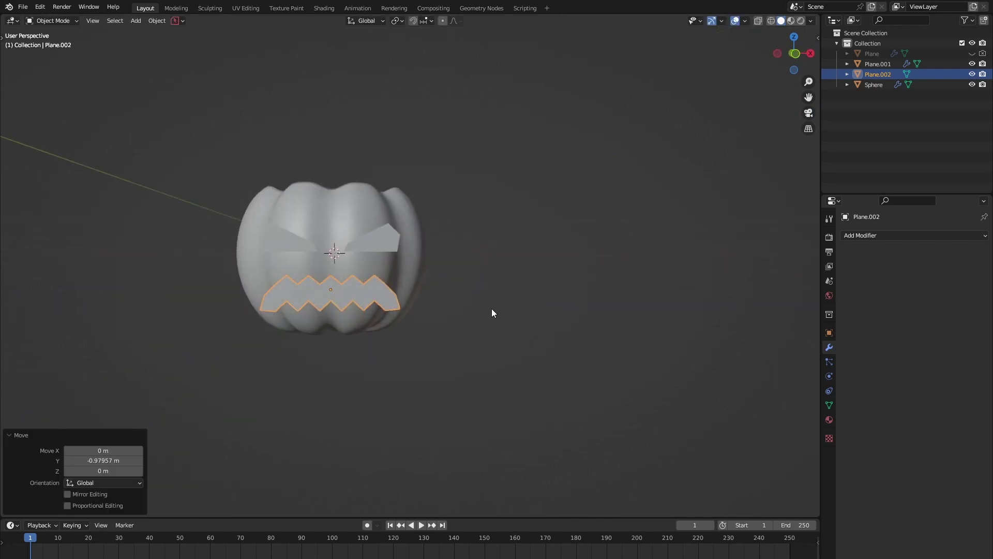
pyautogui.press('KP_1')
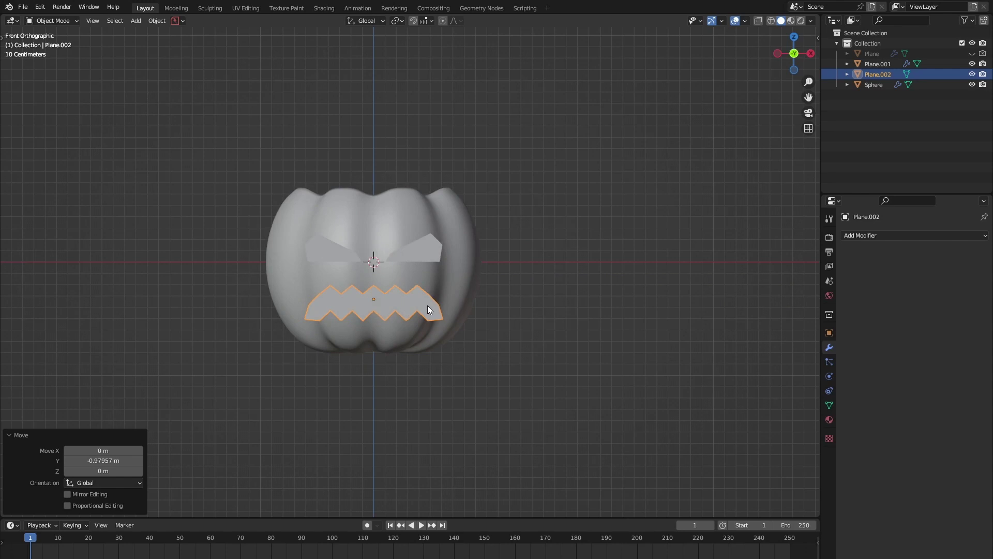
# Add a Shrinkwrap modifier to the eyes targeting the Sphere.
pyautogui.click(427, 246)
pyautogui.click(919, 235)
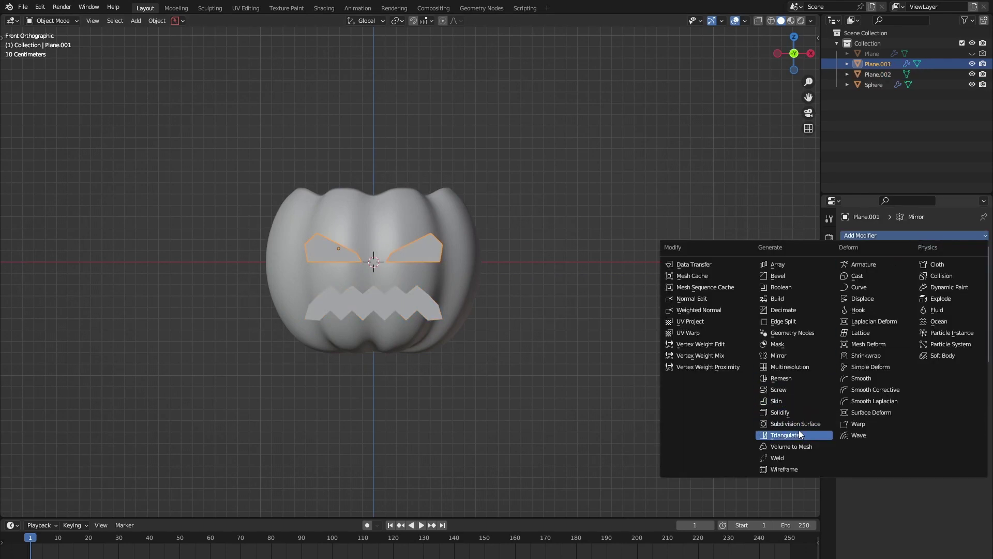
pyautogui.click(862, 356)
pyautogui.click(949, 409)
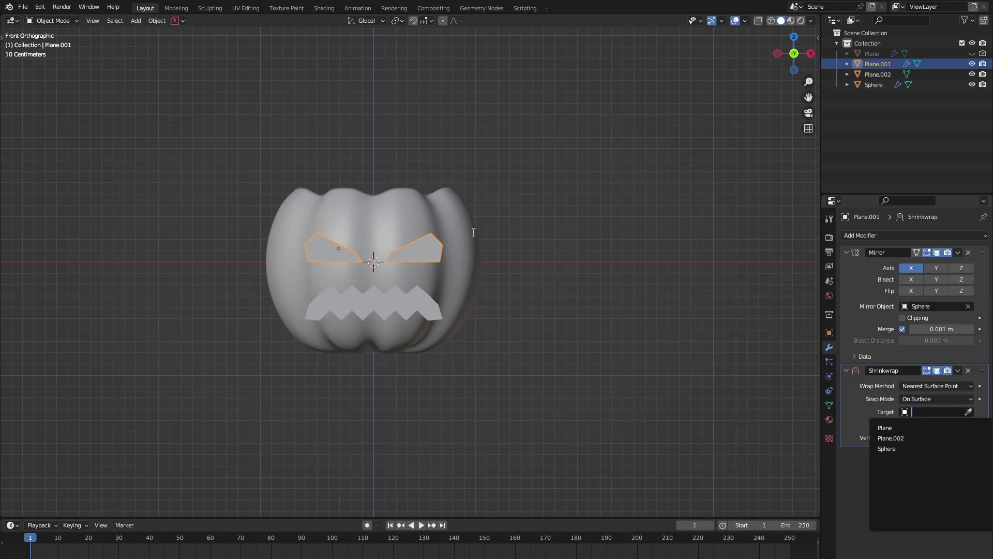
pyautogui.click(887, 448)
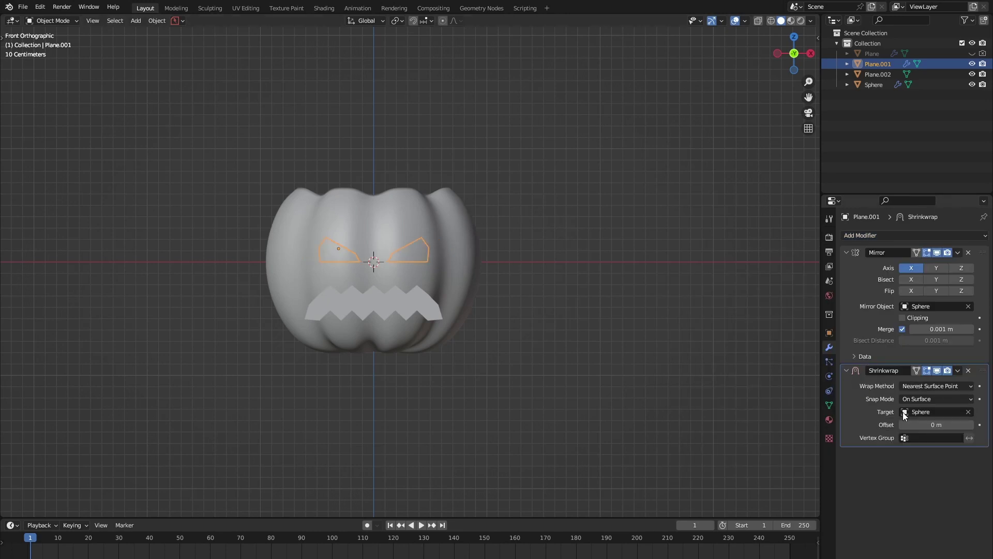
pyautogui.click(960, 387)
pyautogui.click(953, 409)
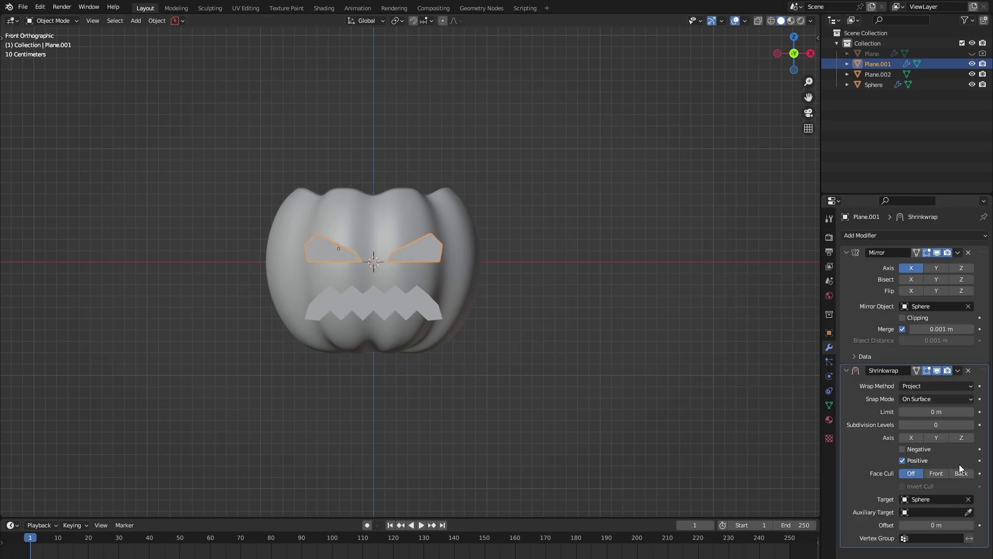
# Set the eyes' Shrinkwrap wrap method to Target Normal Project.
pyautogui.moveTo(691, 359); pyautogui.dragTo(638, 373, button='middle')
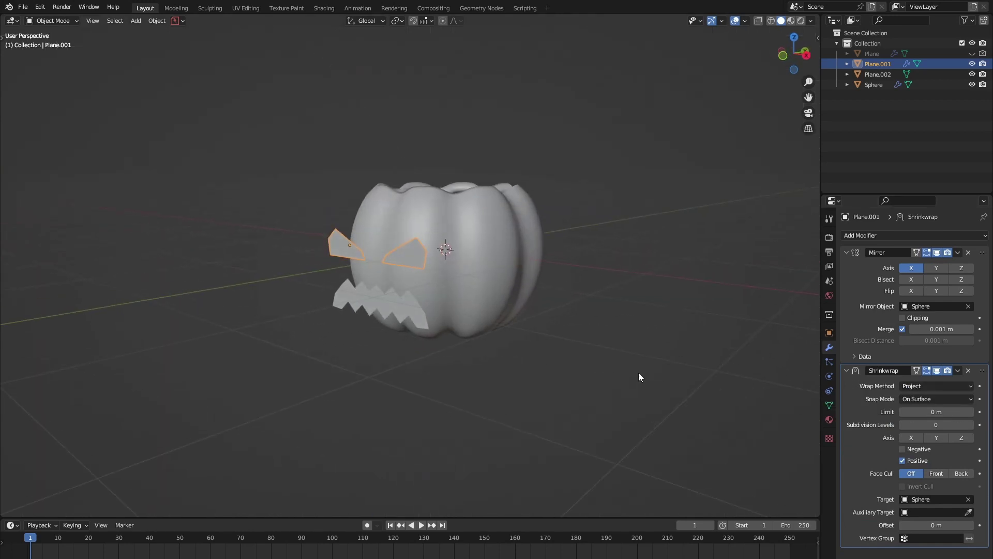
pyautogui.click(960, 387)
pyautogui.press('KP_1')
pyautogui.click(966, 386)
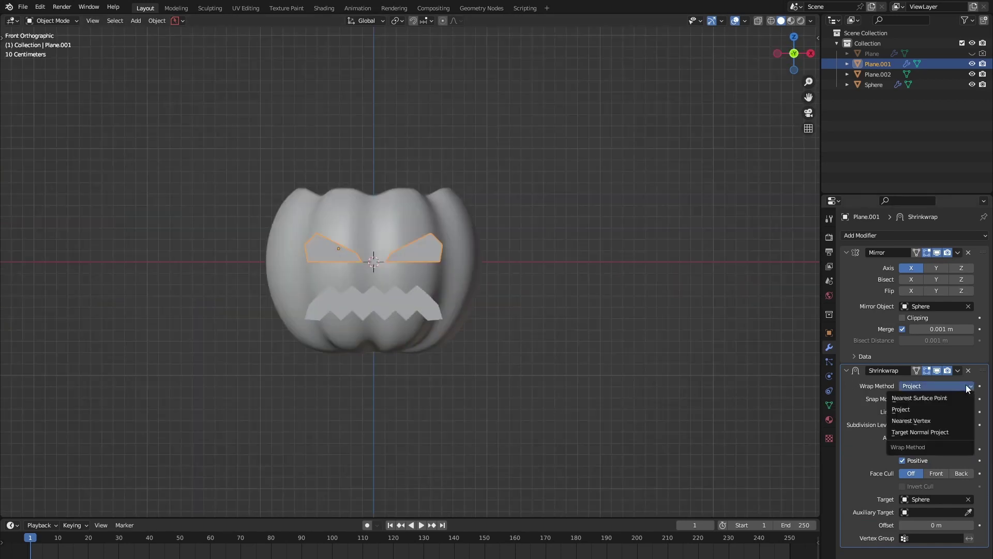
pyautogui.click(950, 431)
pyautogui.moveTo(688, 295)
pyautogui.mouseDown(button='middle')
pyautogui.moveTo(583, 325)
pyautogui.moveTo(645, 321)
pyautogui.moveTo(567, 319)
pyautogui.mouseUp(button='middle')
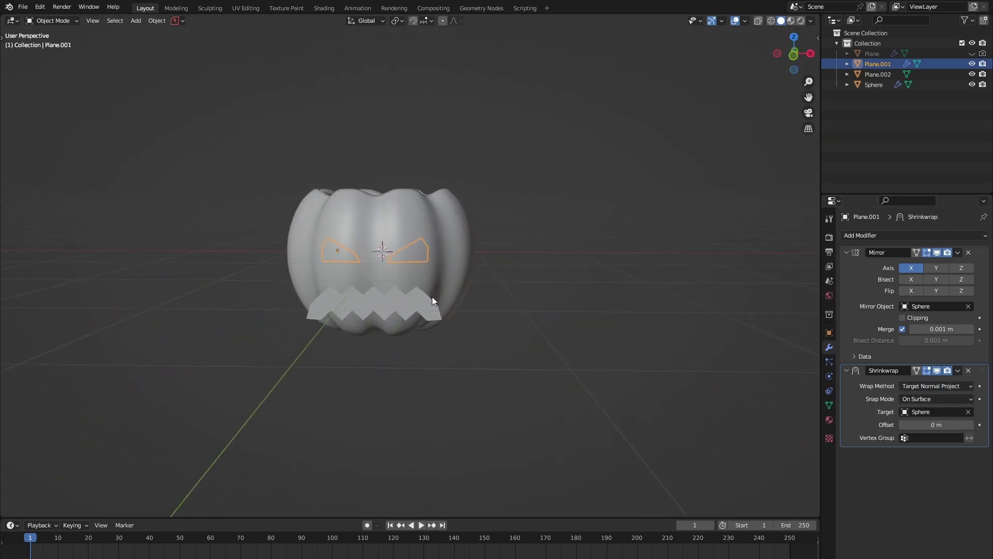
# Enlarge the eyes, shift them sideways on X, and scale them to 1.385.
pyautogui.press('s')
pyautogui.click(446, 311)
pyautogui.press('KP_1')
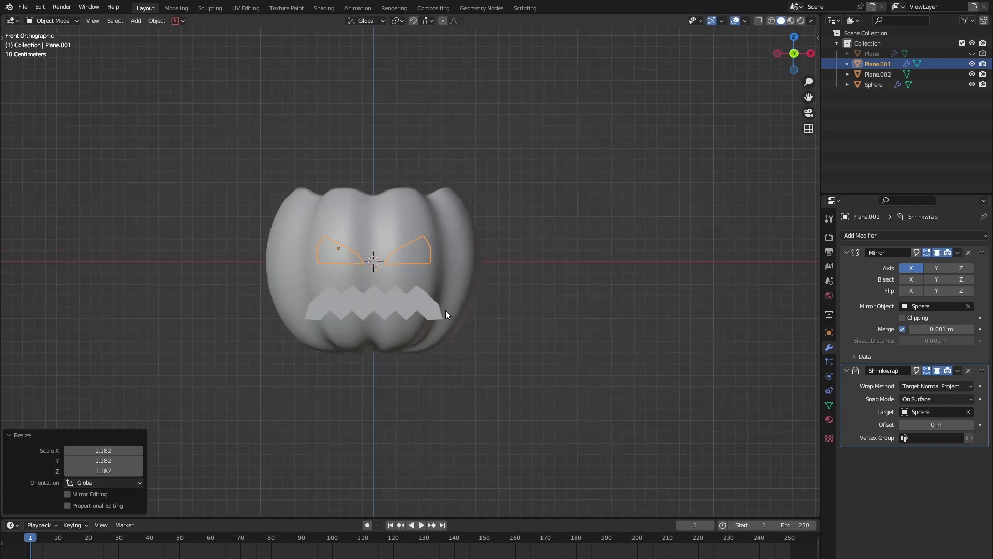
pyautogui.press('g')
pyautogui.press('x')
pyautogui.click(423, 303)
pyautogui.press('s')
pyautogui.click(464, 330)
# Give the mouth a Shrinkwrap modifier onto the Sphere using Target Normal Project.
pyautogui.click(433, 300)
pyautogui.click(877, 235)
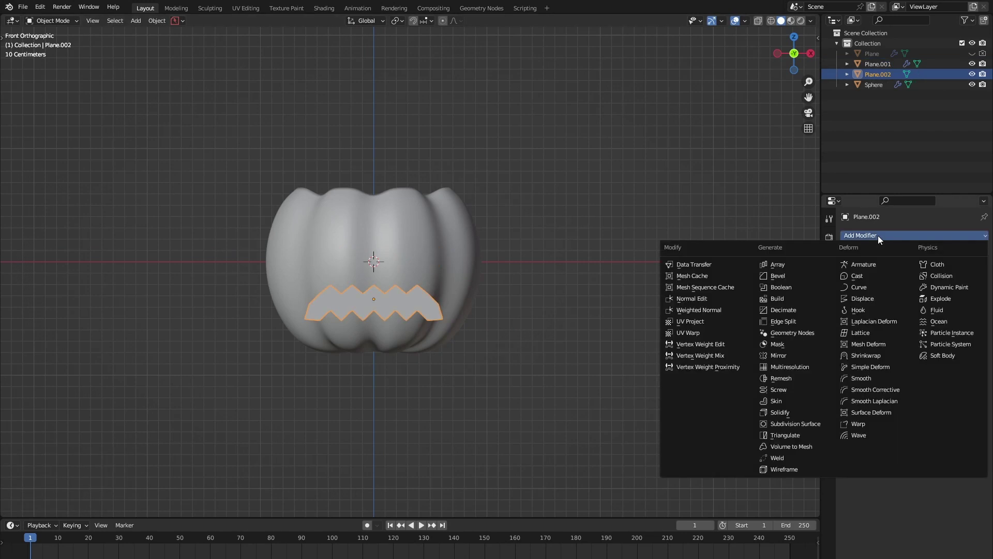
pyautogui.click(867, 355)
pyautogui.press('e')
pyautogui.click(465, 253)
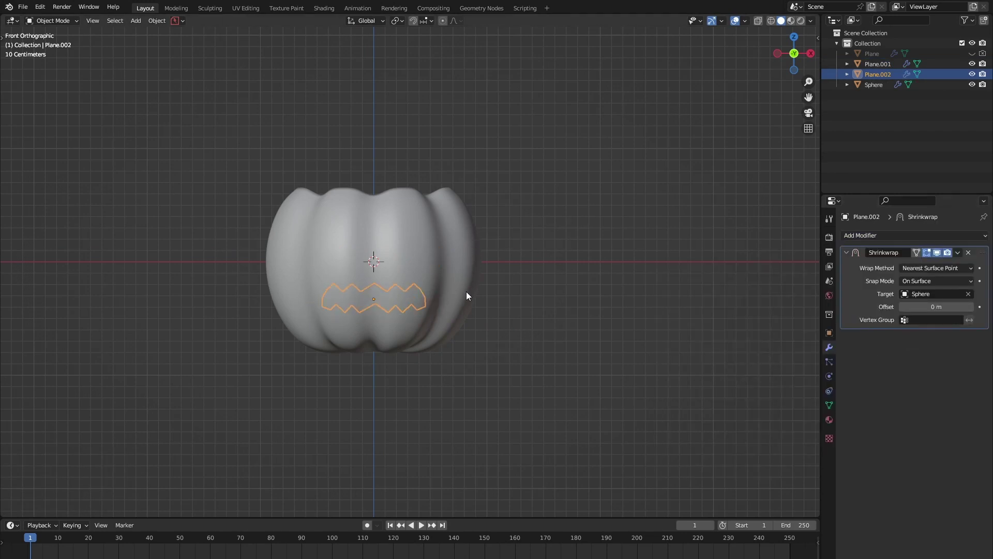
pyautogui.click(951, 268)
pyautogui.click(940, 313)
pyautogui.press('s')
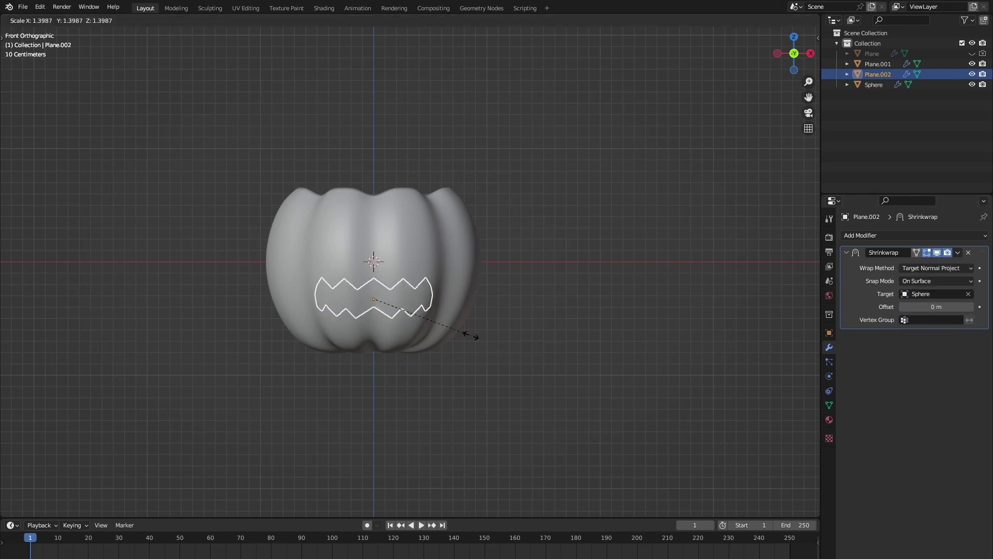
pyautogui.press('1')
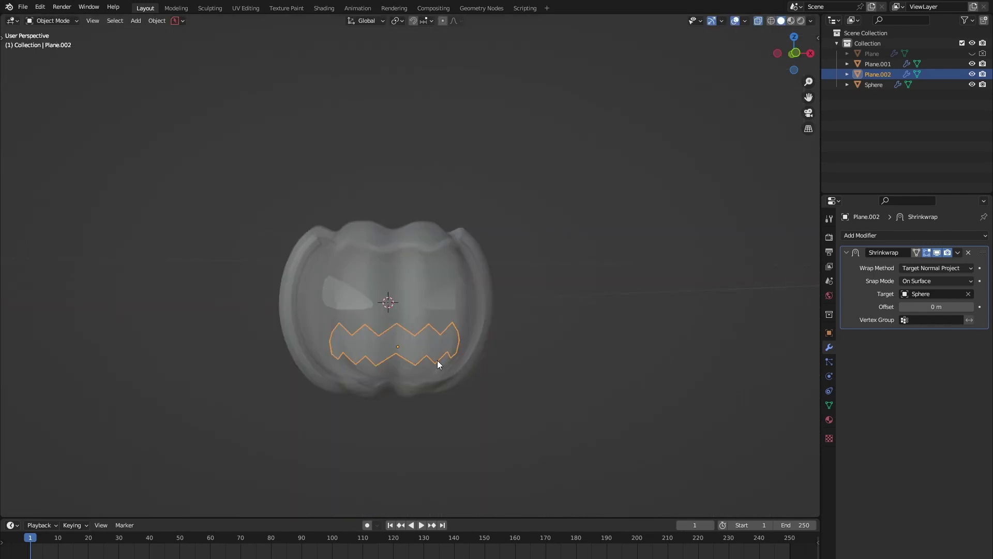
pyautogui.press('Tab')
# Select all of the mouth mesh and subdivide it.
pyautogui.press('a')
pyautogui.rightClick(436, 359)
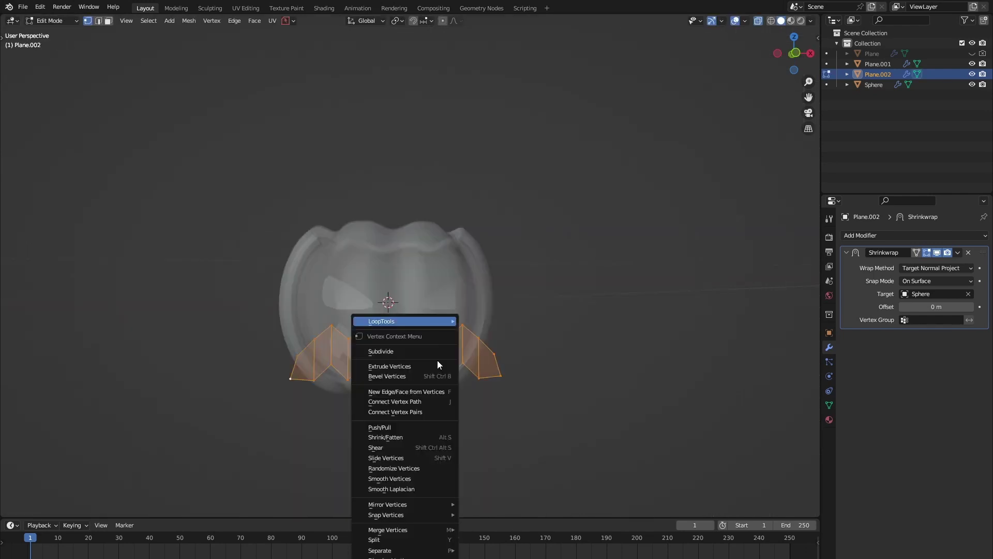
pyautogui.click(414, 354)
pyautogui.press('Tab')
pyautogui.moveTo(480, 360)
pyautogui.mouseDown(button='middle')
pyautogui.moveTo(521, 345)
pyautogui.moveTo(538, 371)
pyautogui.mouseUp(button='middle')
# Subdivide the eye mesh and turn X-ray off so the pumpkin shows solid.
pyautogui.click(356, 302)
pyautogui.press('Tab')
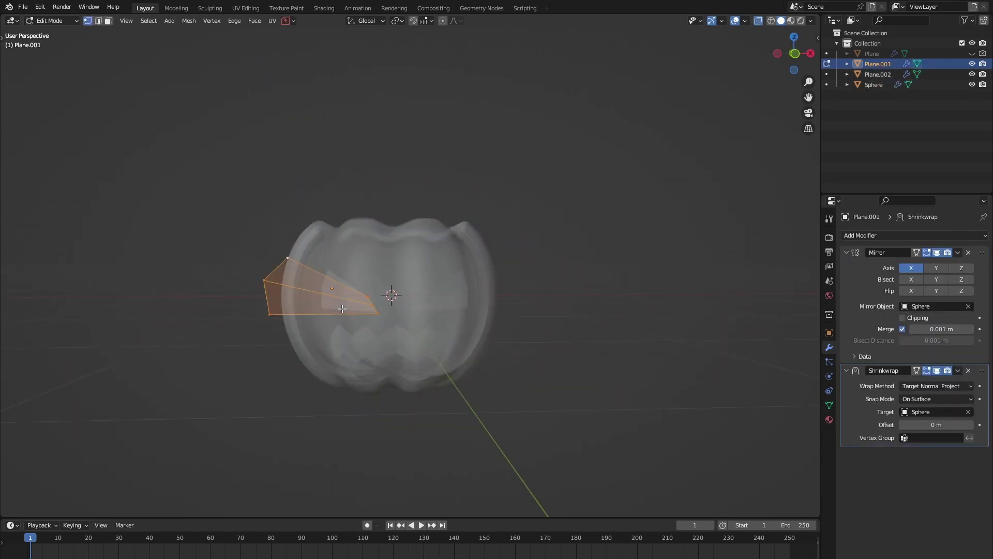
pyautogui.rightClick(342, 308)
pyautogui.click(342, 307)
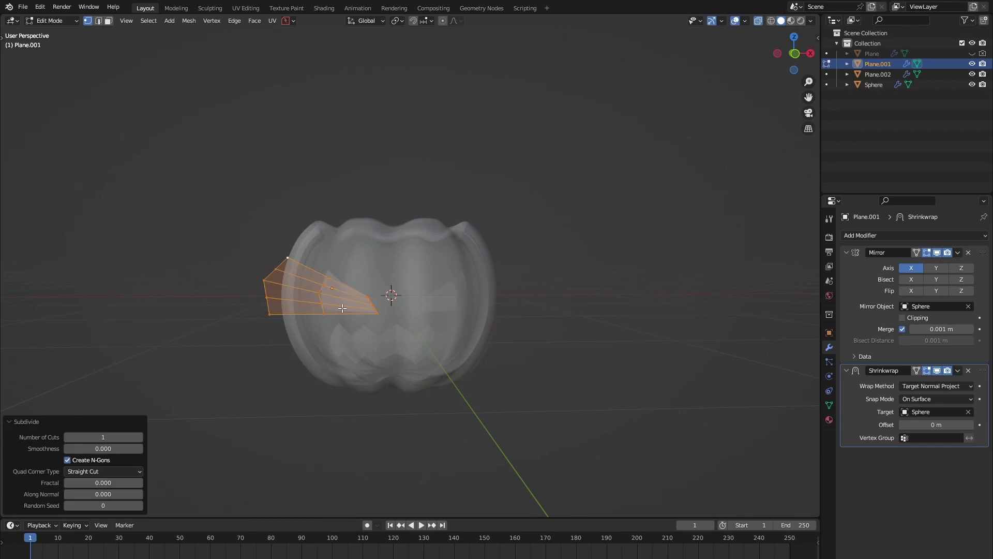
pyautogui.hotkey('alt', 'z')
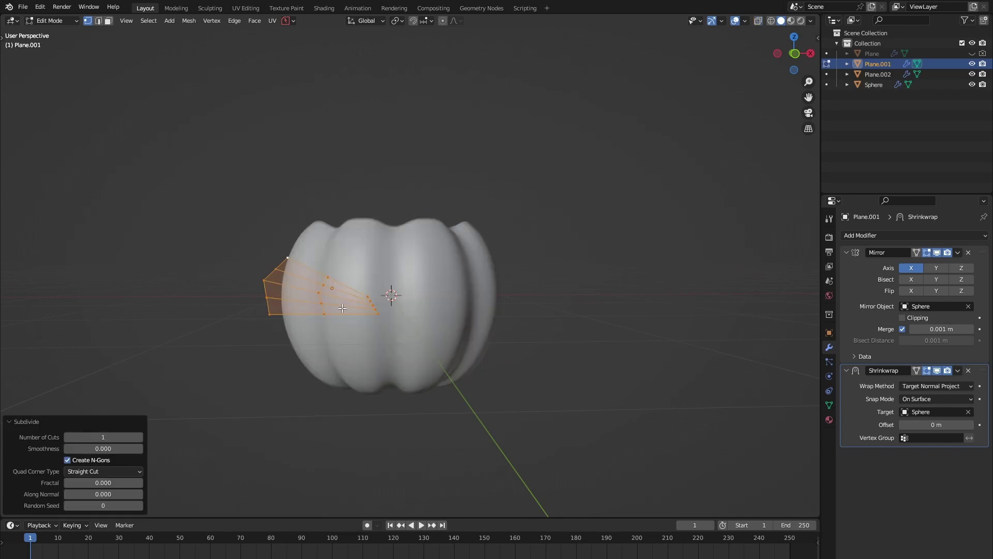
pyautogui.moveTo(103, 437)
pyautogui.press('Tab')
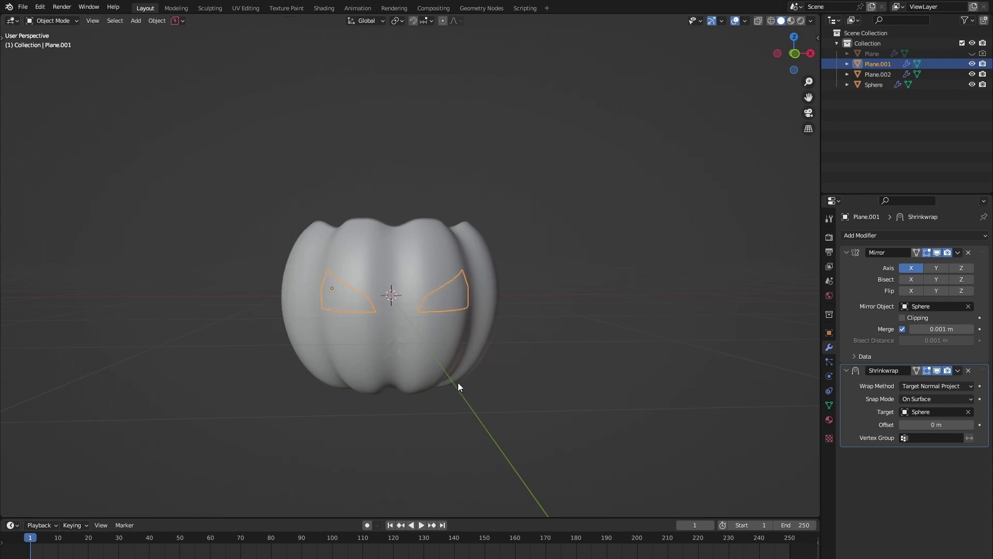
pyautogui.moveTo(458, 382)
pyautogui.mouseDown(button='middle')
pyautogui.moveTo(498, 352)
pyautogui.moveTo(527, 362)
pyautogui.mouseUp(button='middle')
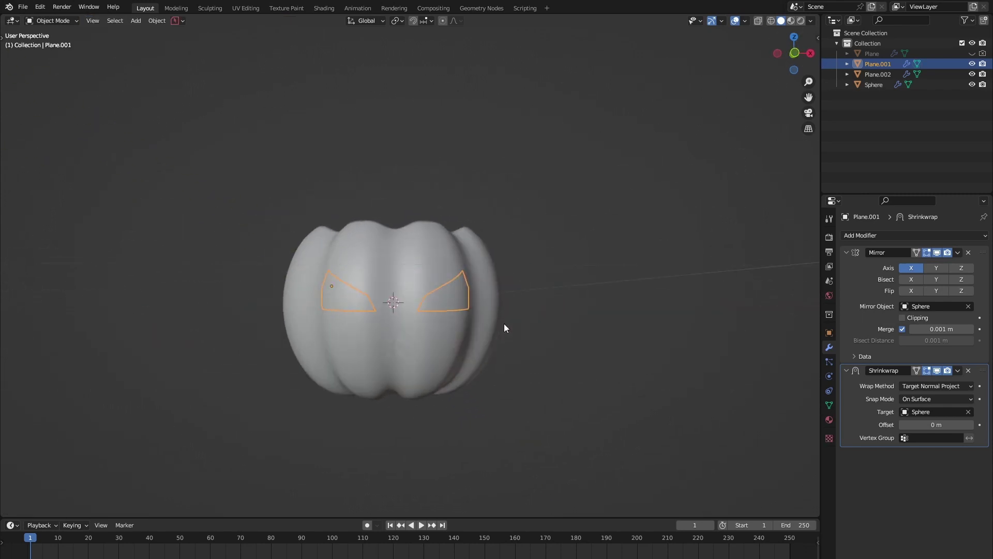
# Boolean-subtract the eye shapes from the pumpkin Sphere with a BTool Difference.
pyautogui.keyDown('shift'); pyautogui.click(486, 290); pyautogui.keyUp('shift')
pyautogui.press('ctrl+shift+KP_Subtract')
pyautogui.scroll(-2, 939, 466)
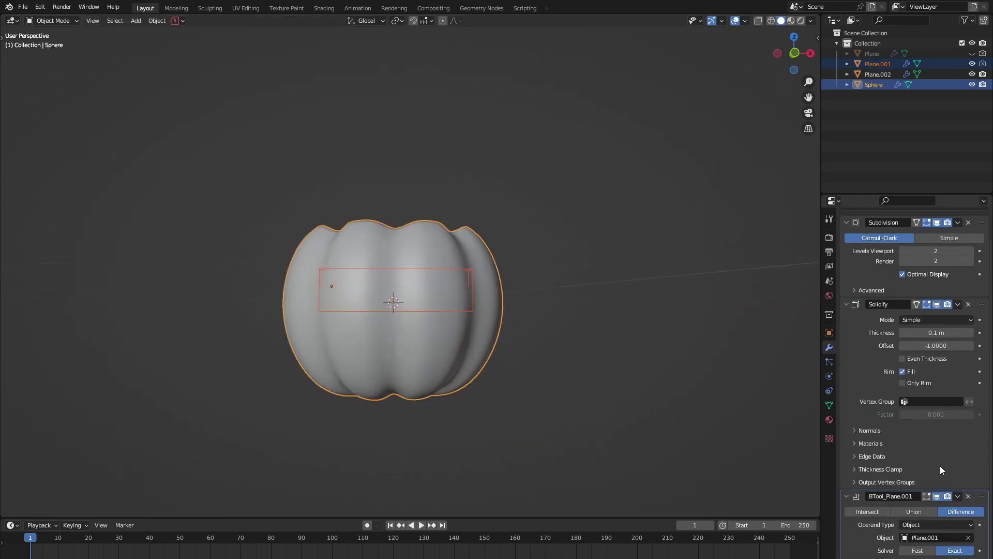
pyautogui.scroll(2, 939, 467)
# Apply the eyes' Shrinkwrap and add a Solidify modifier, flipped offset, thickness 0.42 m.
pyautogui.click(471, 278)
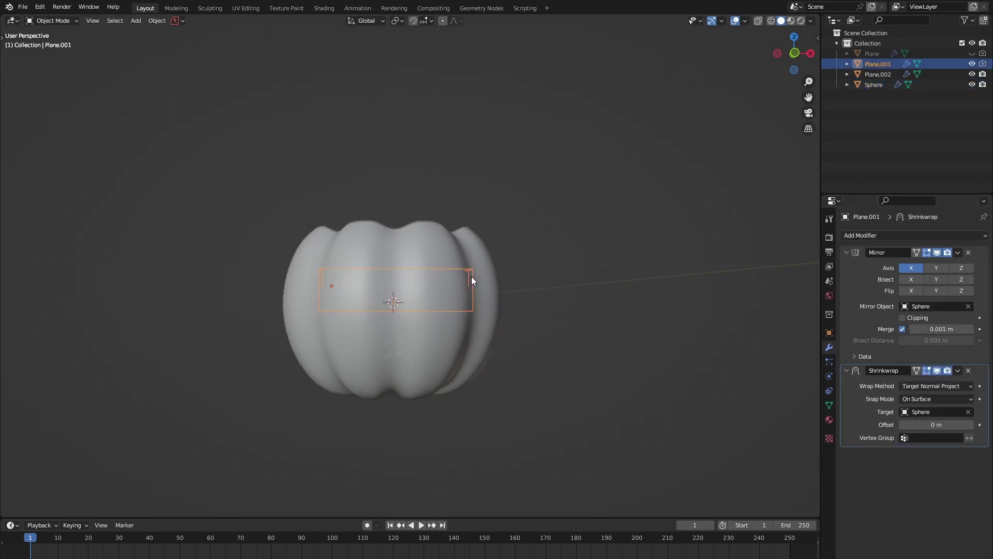
pyautogui.click(957, 370)
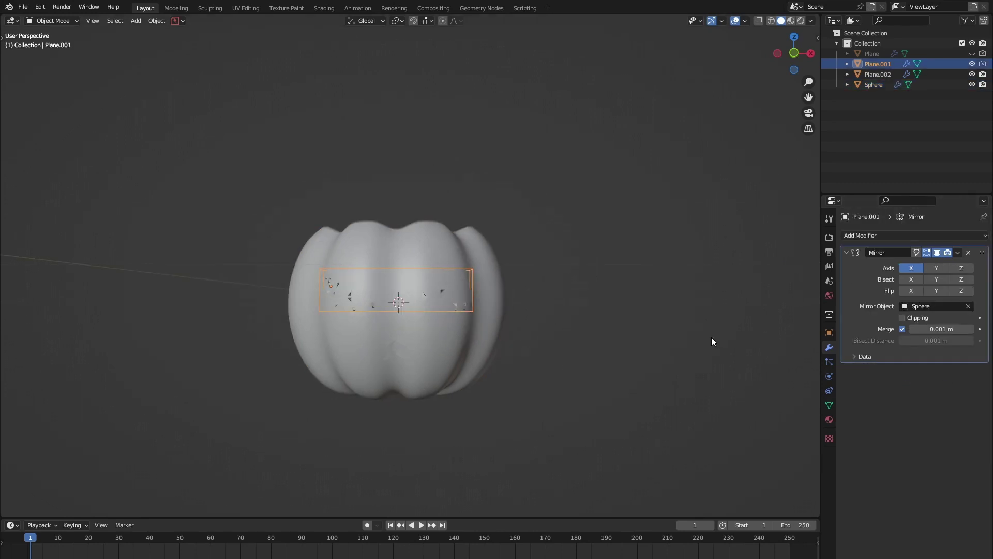
pyautogui.moveTo(711, 337); pyautogui.dragTo(938, 309, button='middle')
pyautogui.click(926, 236)
pyautogui.click(797, 419)
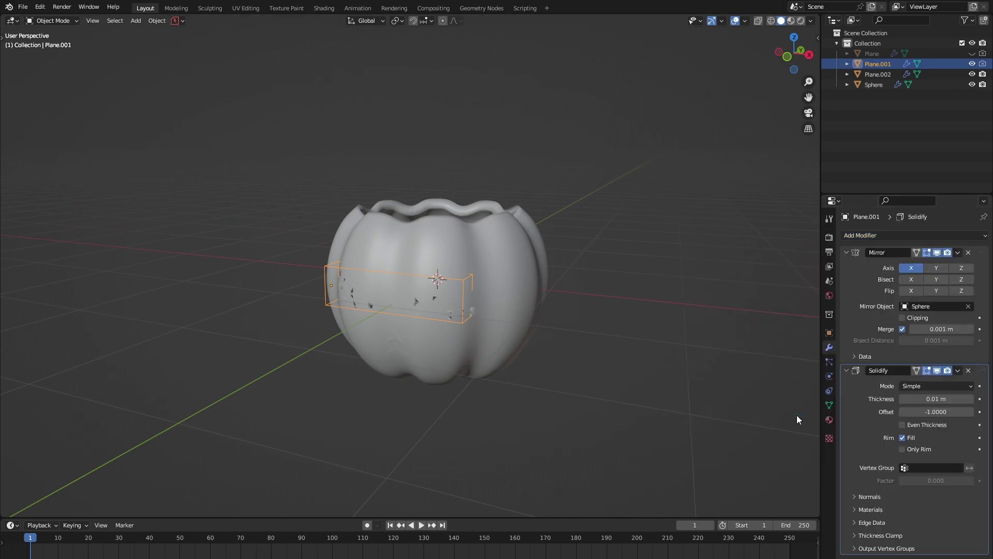
pyautogui.moveTo(919, 411)
pyautogui.mouseDown()
pyautogui.moveTo(972, 411)
pyautogui.moveTo(967, 398)
pyautogui.mouseUp()
pyautogui.moveTo(543, 333)
pyautogui.mouseDown(button='middle')
pyautogui.moveTo(569, 339)
pyautogui.moveTo(477, 339)
pyautogui.moveTo(594, 342)
pyautogui.moveTo(557, 336)
pyautogui.mouseUp(button='middle')
# Shade the eye cutter with Auto Smooth and move it along Y into the pumpkin.
pyautogui.rightClick(457, 302)
pyautogui.click(455, 306)
pyautogui.press('g')
pyautogui.press('y')
pyautogui.click(511, 340)
# Give the jagged mouth cutter a Solidify modifier with its thickness flipped to the other side.
pyautogui.click(401, 353)
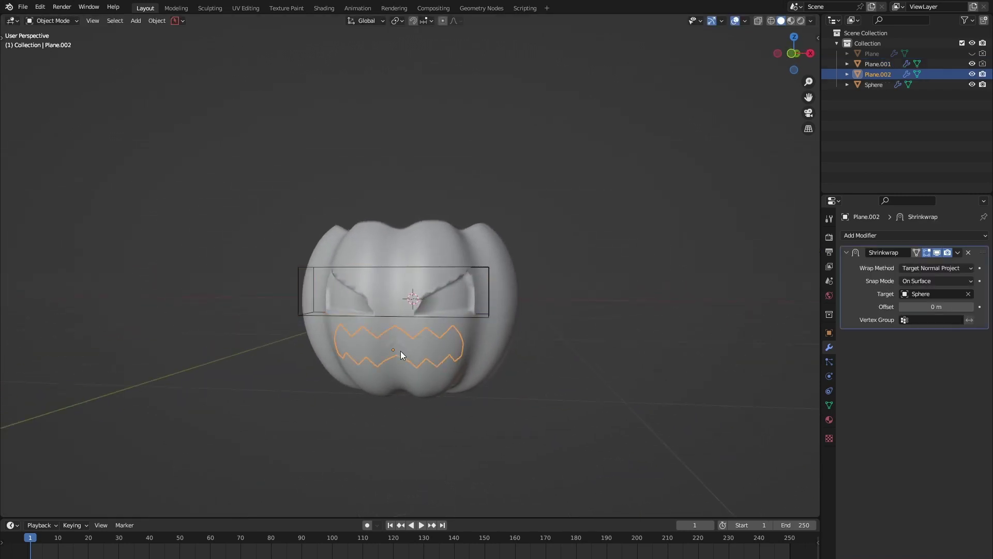
pyautogui.click(975, 239)
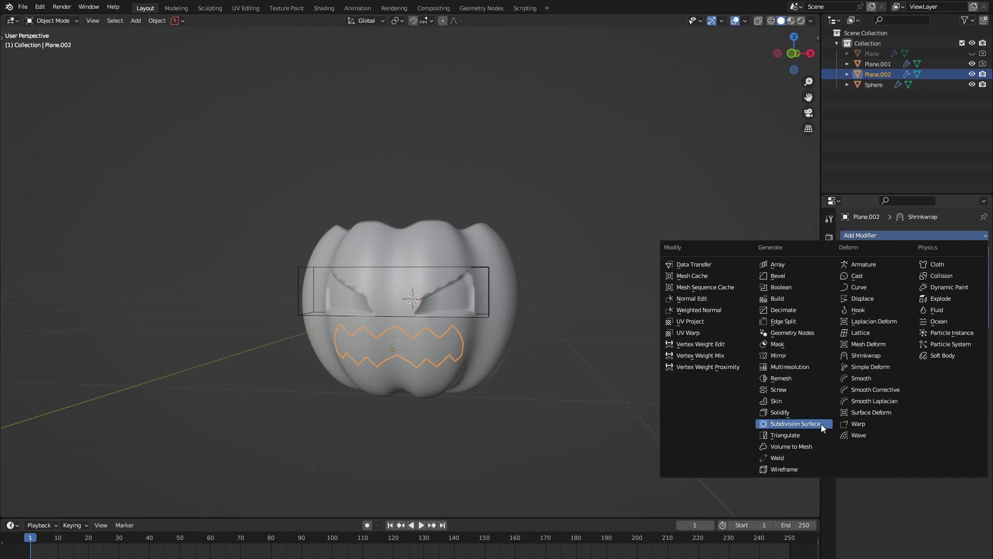
pyautogui.click(808, 414)
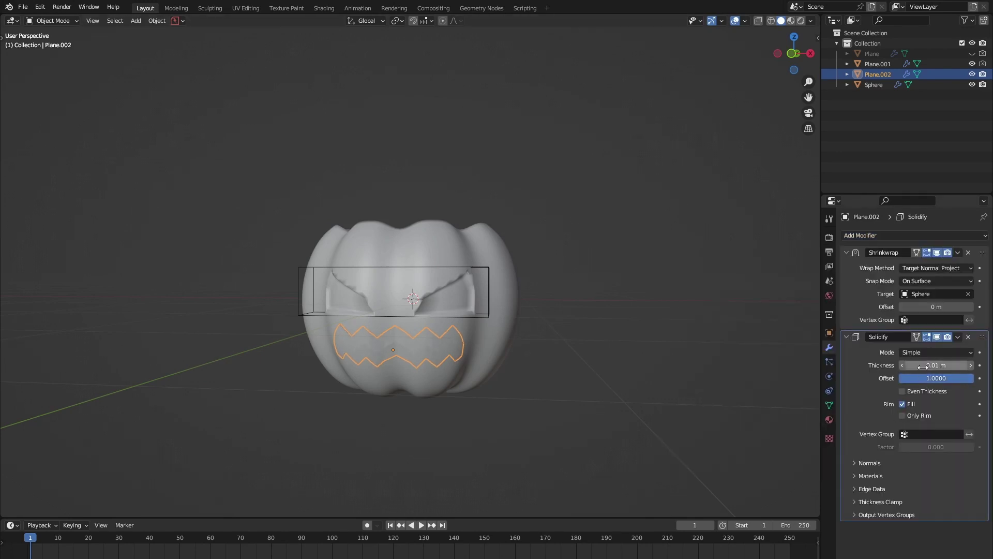
pyautogui.press('-')
pyautogui.moveTo(936, 378)
pyautogui.mouseDown()
pyautogui.moveTo(973, 378)
pyautogui.moveTo(967, 365)
pyautogui.moveTo(900, 378)
pyautogui.mouseUp()
pyautogui.moveTo(712, 367); pyautogui.dragTo(639, 372, button='middle')
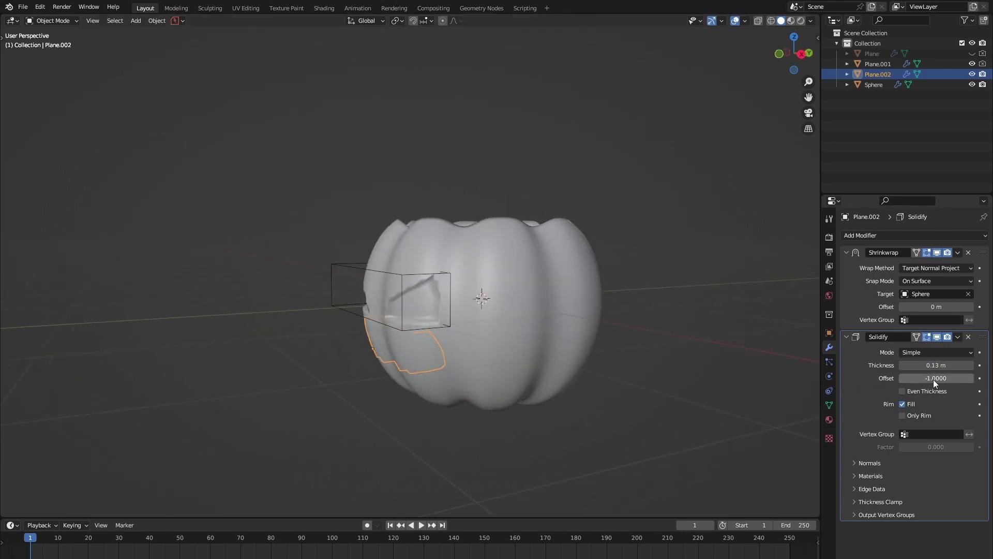
pyautogui.moveTo(927, 383); pyautogui.dragTo(947, 378)
# Shade the mouth cutter smooth and select the pumpkin to review its modifiers.
pyautogui.rightClick(411, 354)
pyautogui.click(411, 354)
pyautogui.moveTo(411, 354)
pyautogui.mouseDown(button='middle')
pyautogui.moveTo(524, 370)
pyautogui.moveTo(494, 381)
pyautogui.mouseUp(button='middle')
pyautogui.click(528, 331)
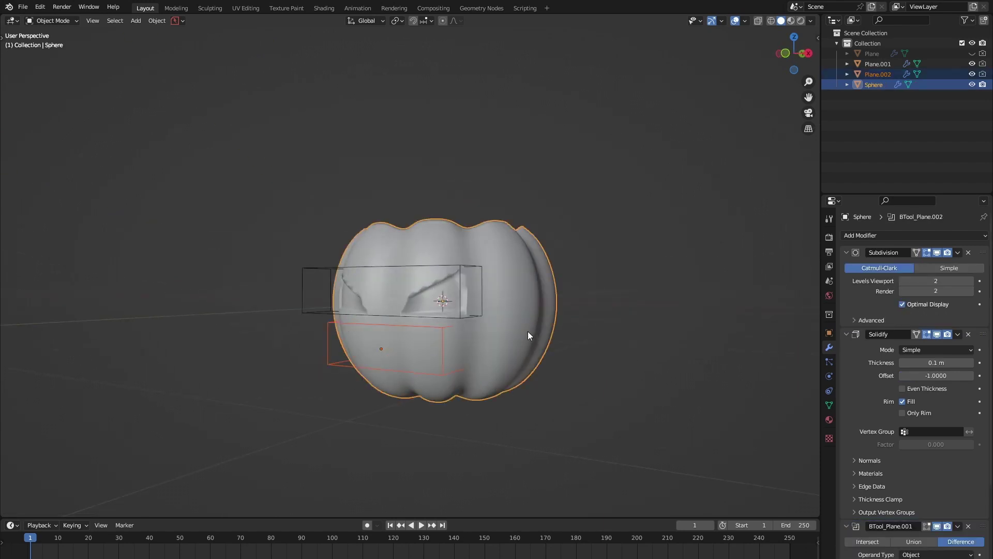
# Apply the mouth cutter's Shrinkwrap modifier, keeping Solidify, and check the carved cutouts.
pyautogui.click(443, 343)
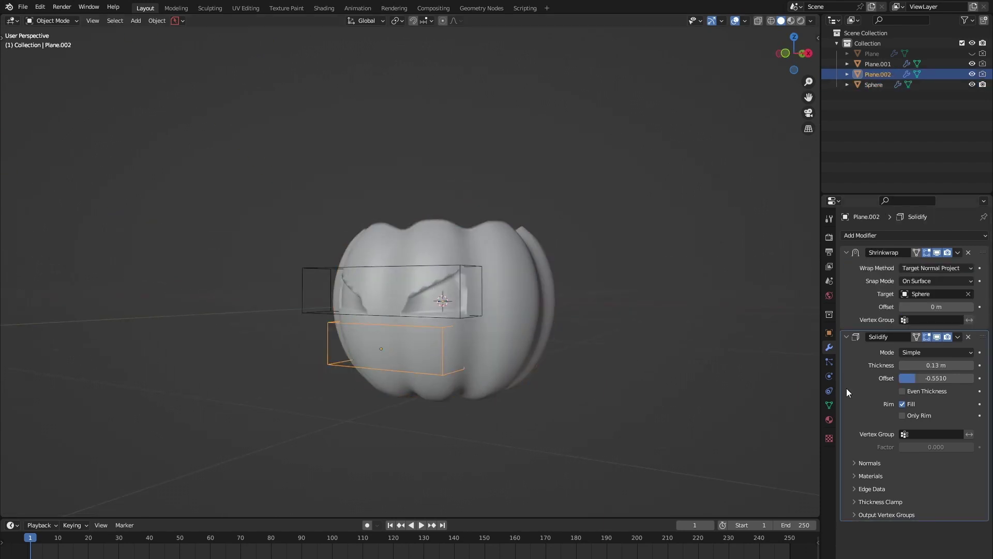
pyautogui.click(957, 337)
pyautogui.click(947, 350)
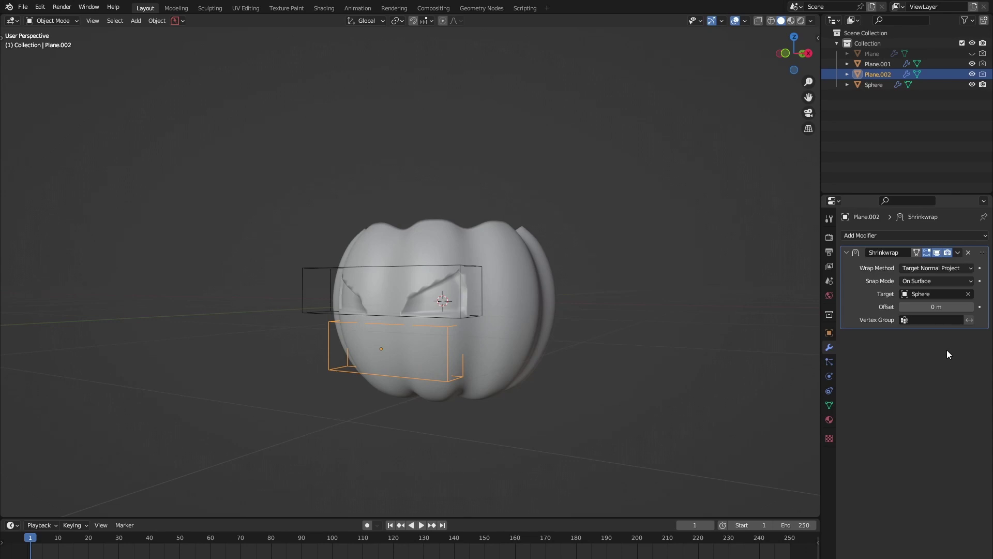
pyautogui.hotkey('ctrl', 'z')
pyautogui.click(958, 254)
pyautogui.click(935, 265)
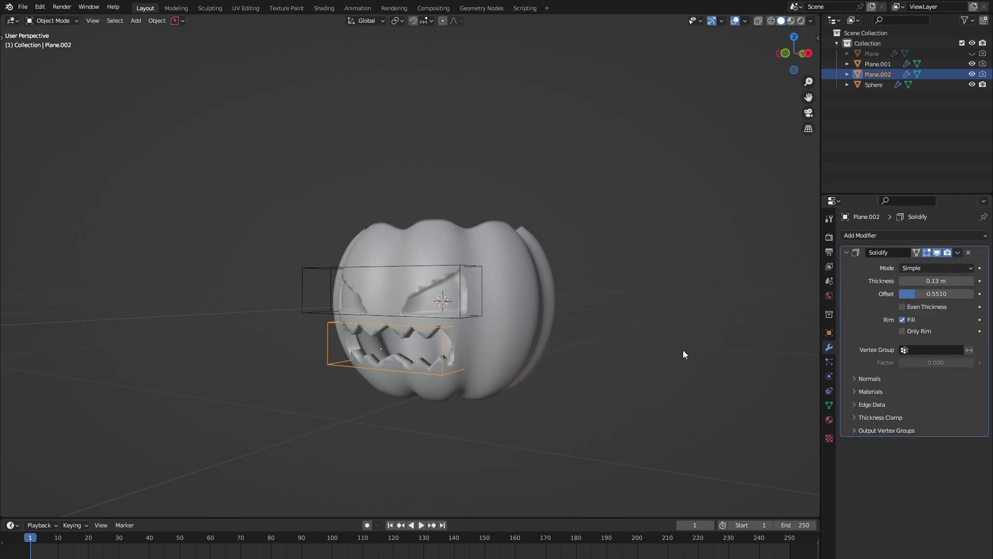
pyautogui.moveTo(683, 350)
pyautogui.mouseDown(button='middle')
pyautogui.moveTo(747, 349)
pyautogui.moveTo(714, 347)
pyautogui.mouseUp(button='middle')
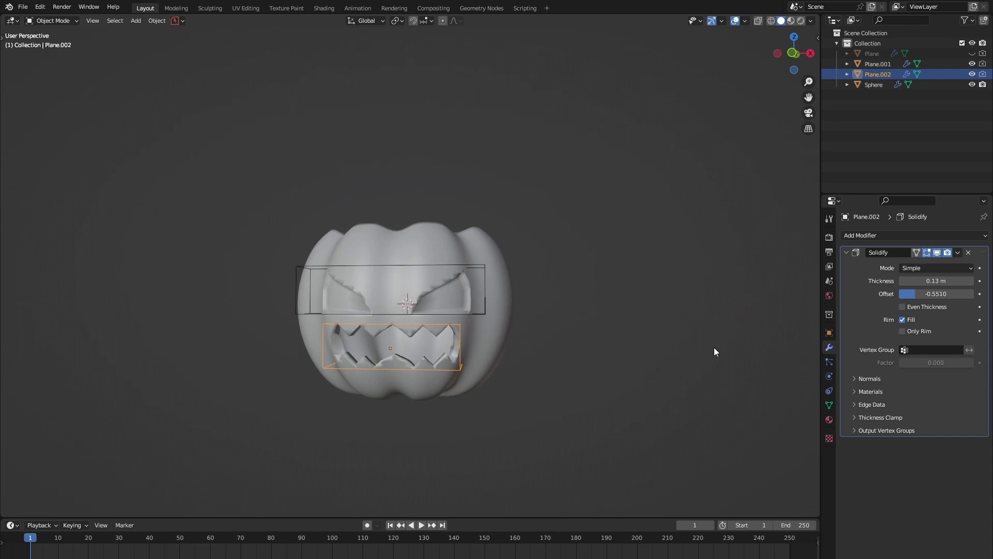
# Thin the eye cutter's Solidify to 0.34 m and set its offset to about -0.20.
pyautogui.click(485, 292)
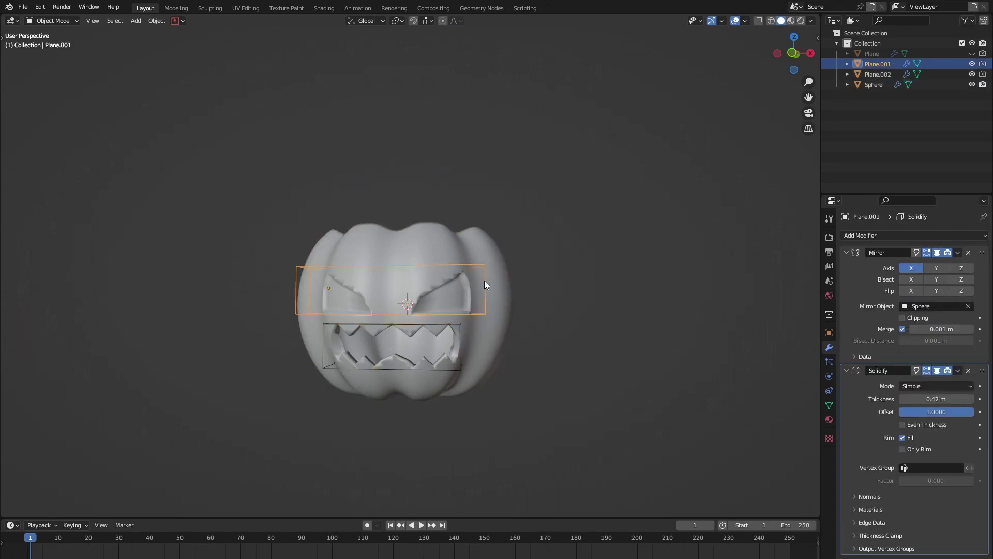
pyautogui.moveTo(918, 399); pyautogui.dragTo(880, 398)
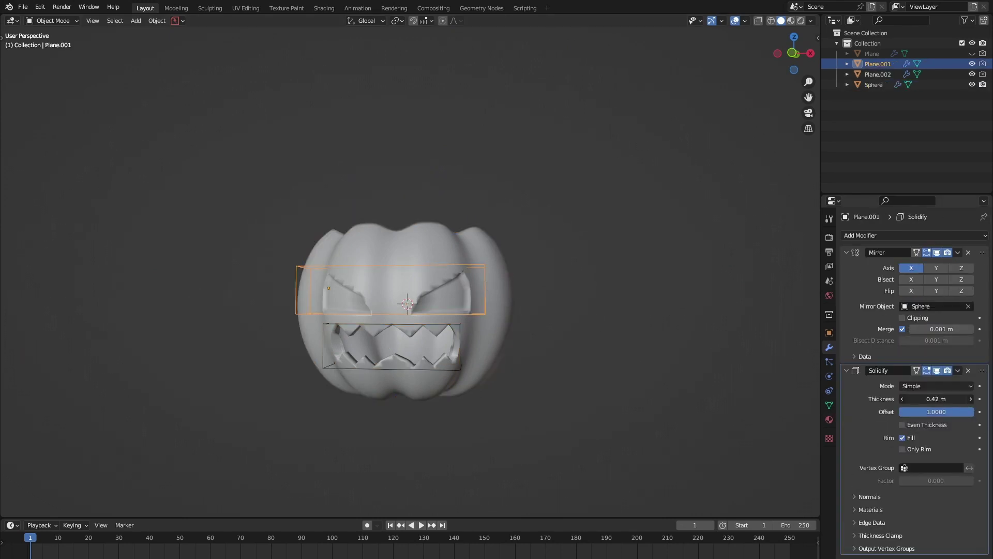
pyautogui.moveTo(780, 382); pyautogui.dragTo(674, 383, button='middle')
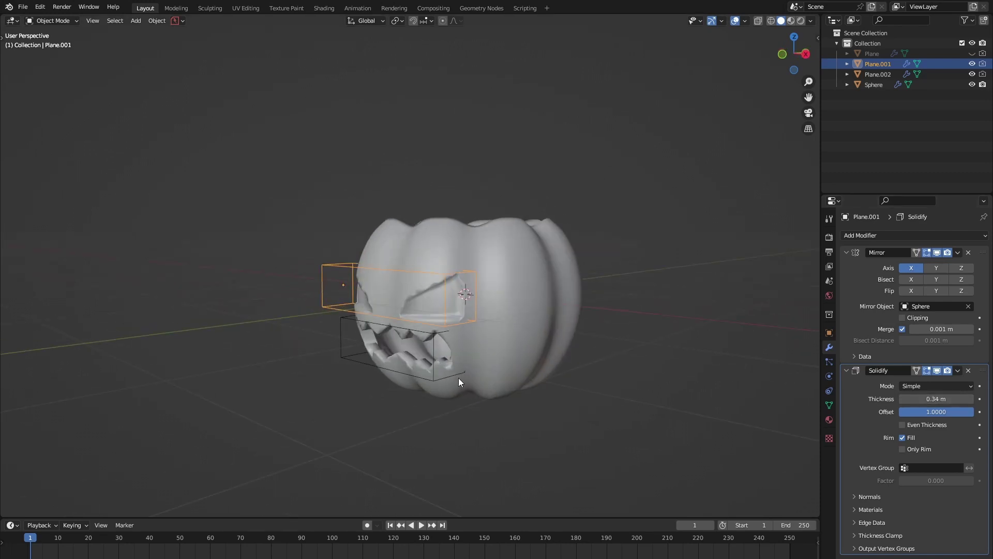
pyautogui.click(431, 364)
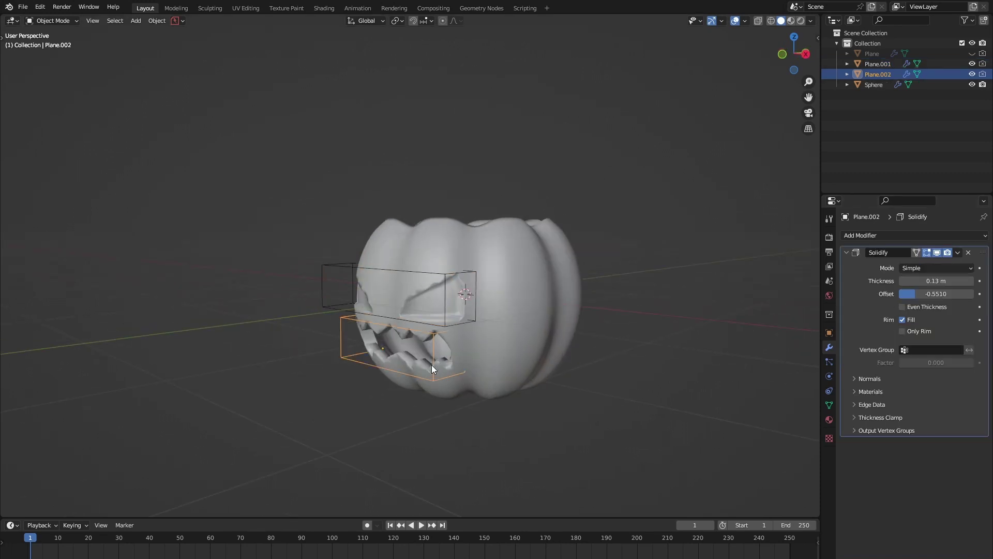
pyautogui.click(445, 316)
pyautogui.moveTo(954, 417); pyautogui.dragTo(931, 411)
pyautogui.moveTo(639, 381); pyautogui.dragTo(680, 374, button='middle')
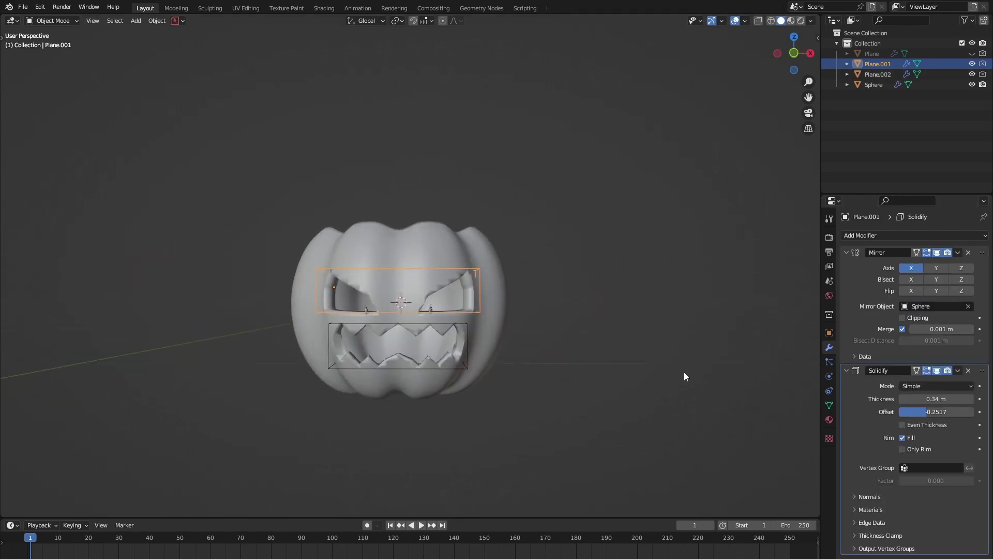
pyautogui.moveTo(930, 411); pyautogui.dragTo(947, 411)
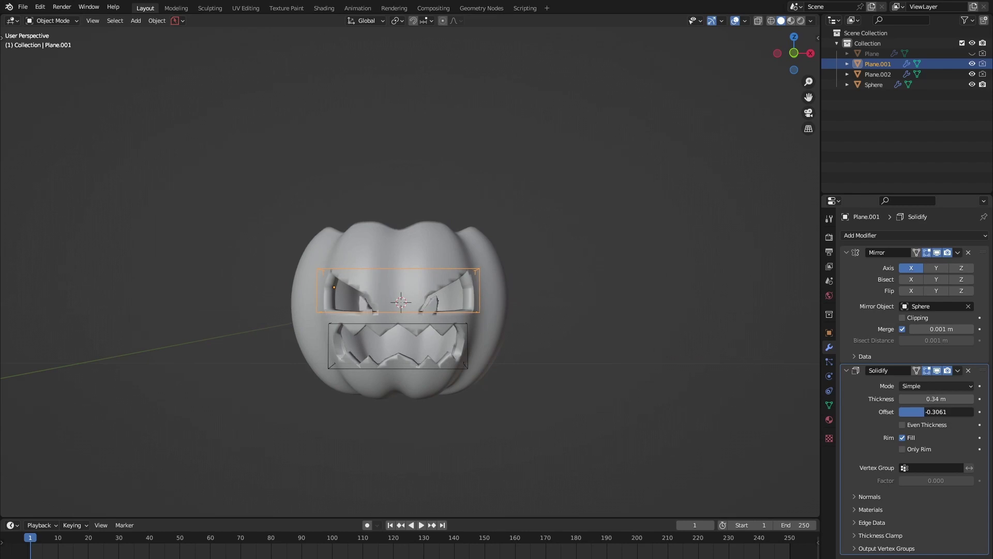
pyautogui.moveTo(712, 380); pyautogui.dragTo(713, 363, button='middle')
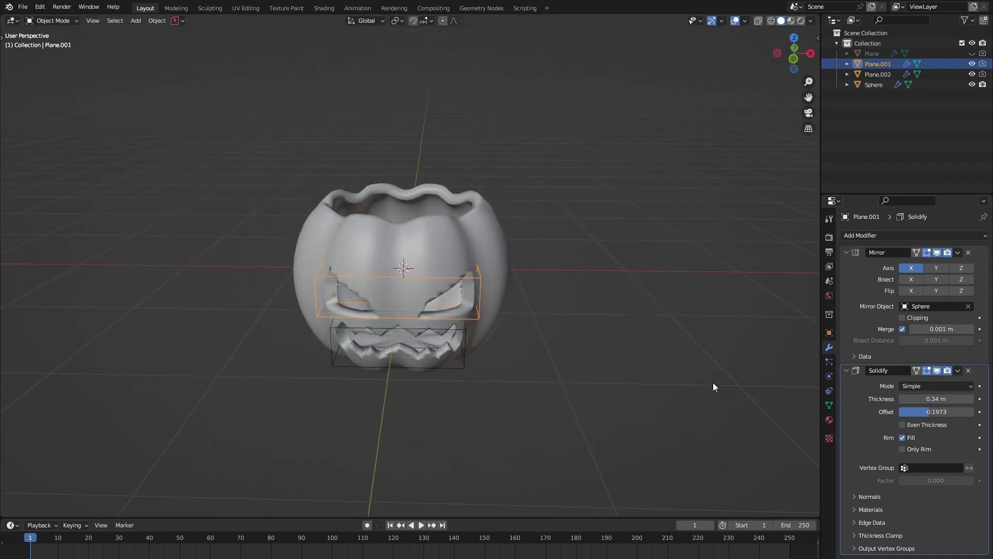
# Set the mouth cutter's offset to about 0.14 and the eye cutter's offset to about 0.21.
pyautogui.click(466, 366)
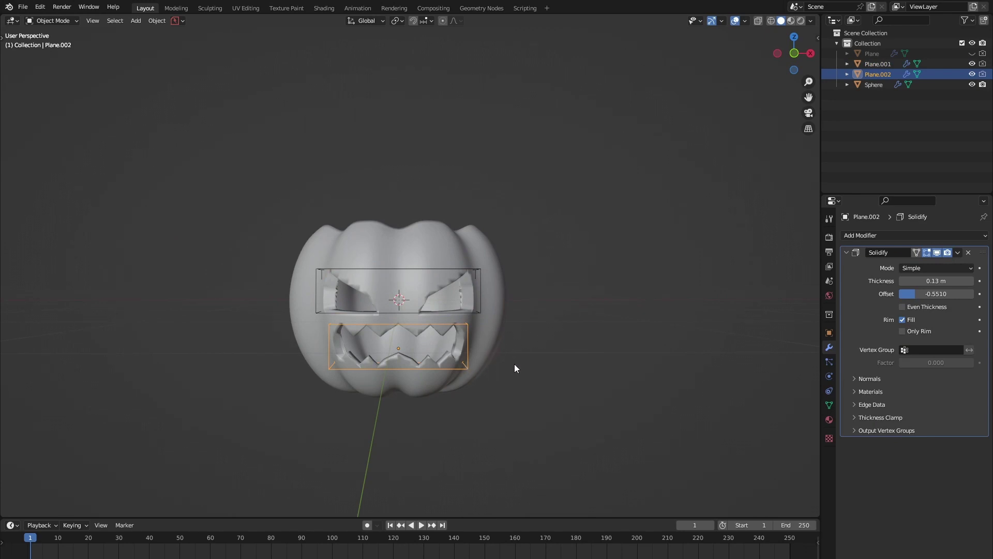
pyautogui.moveTo(928, 294); pyautogui.dragTo(962, 293)
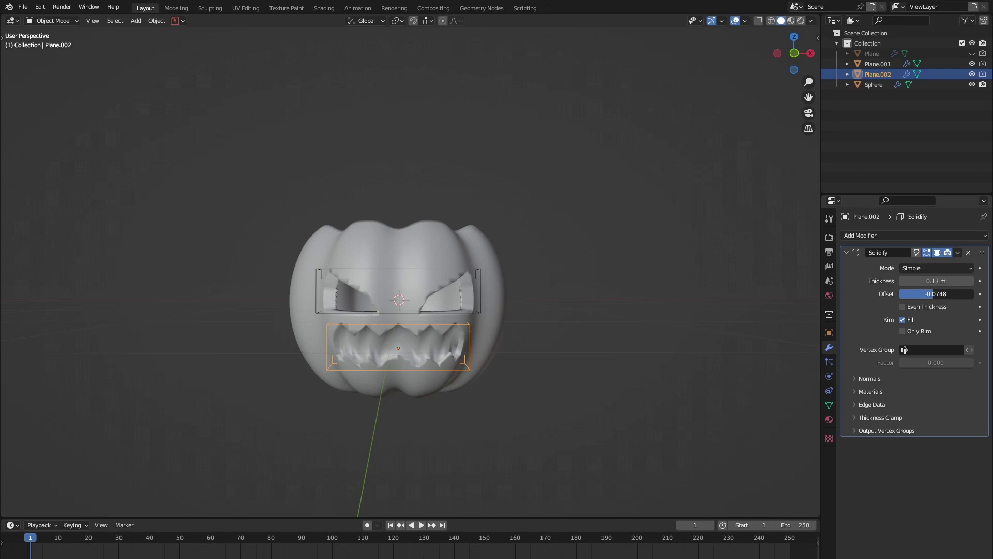
pyautogui.moveTo(933, 293); pyautogui.dragTo(942, 293)
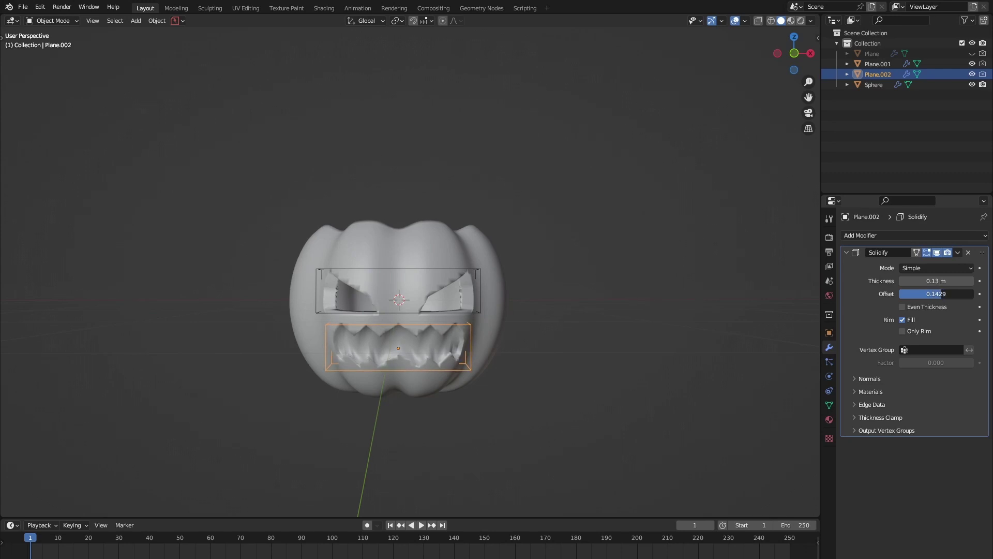
pyautogui.click(482, 275)
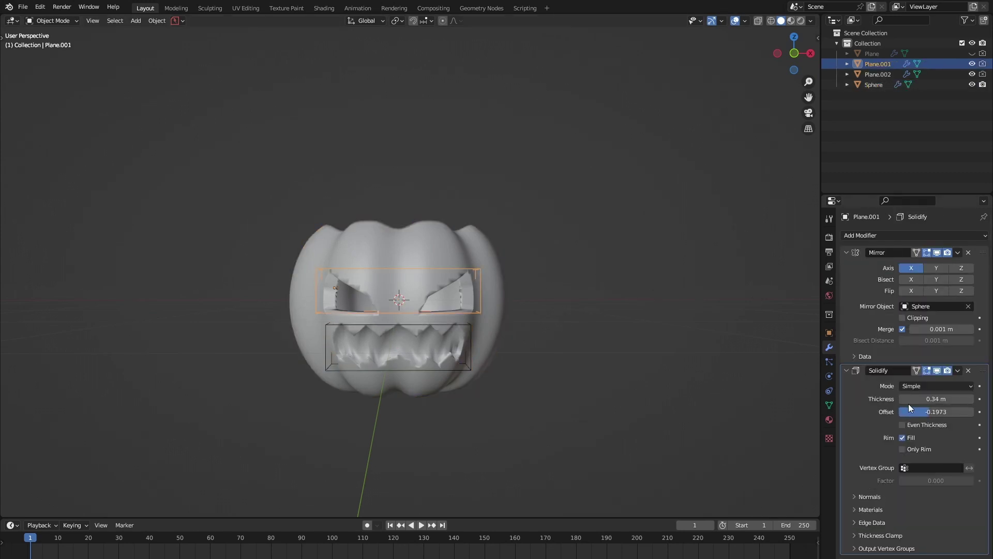
pyautogui.moveTo(921, 411); pyautogui.dragTo(954, 411)
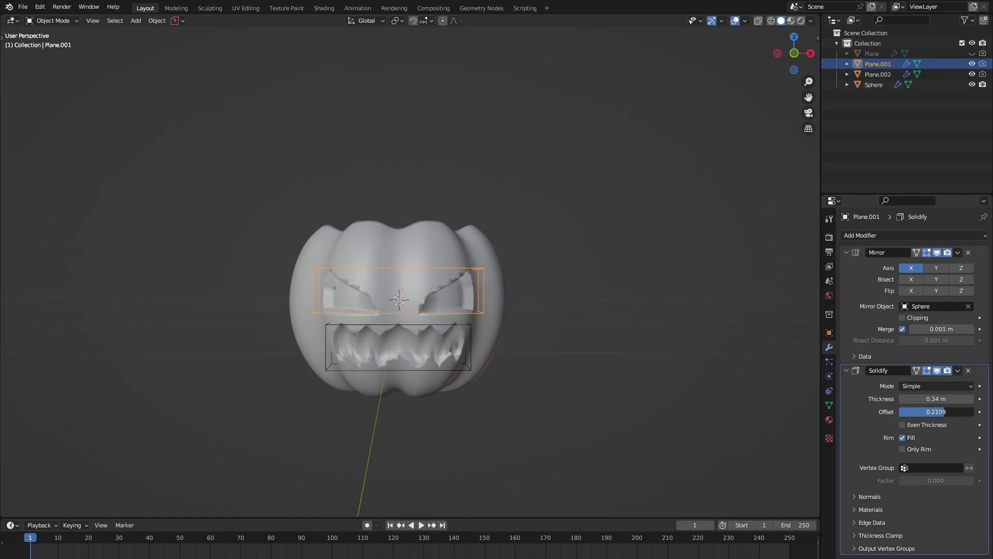
pyautogui.click(498, 290)
pyautogui.rightClick(499, 290)
# Shade the pumpkin body smooth.
pyautogui.click(499, 290)
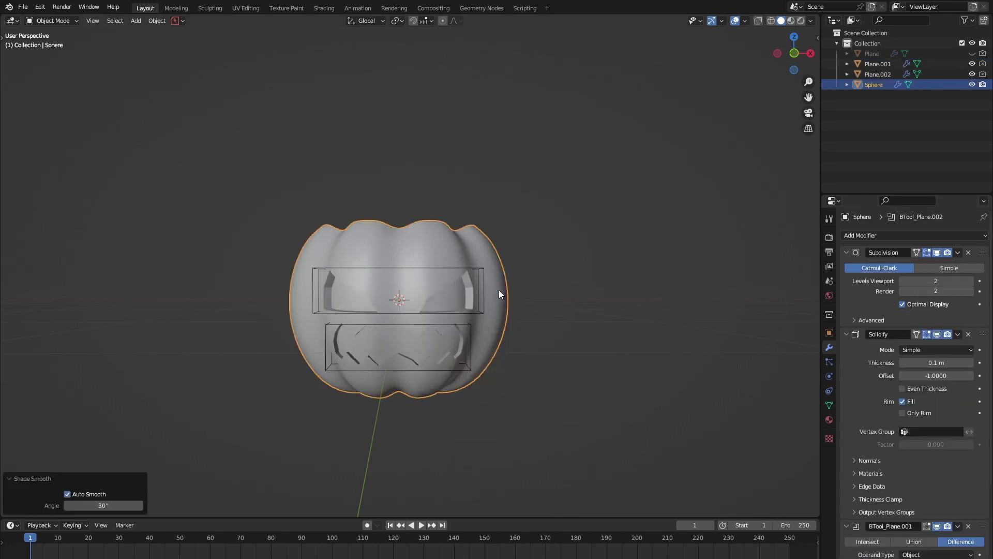
pyautogui.moveTo(520, 294); pyautogui.dragTo(616, 305, button='middle')
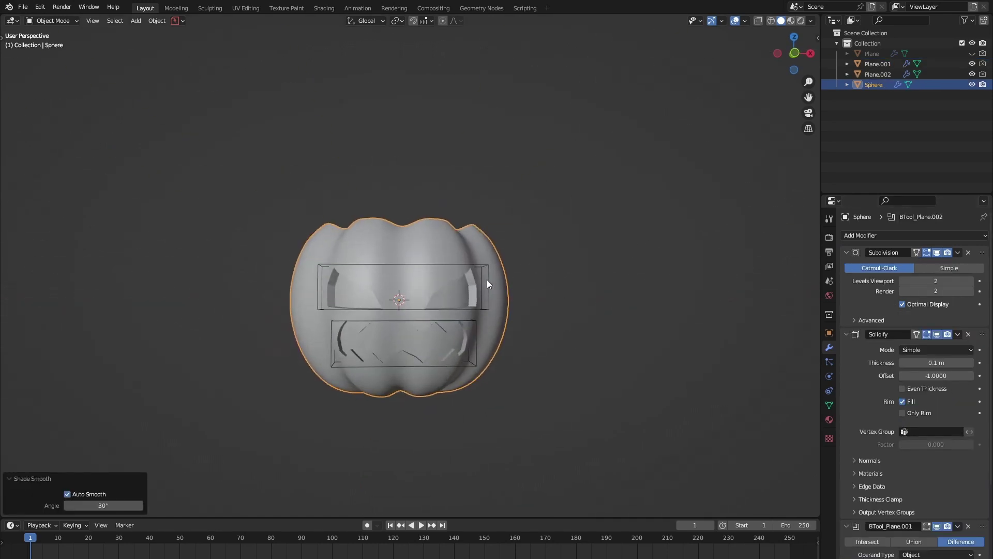
pyautogui.hotkey('ctrl', 'z')
pyautogui.hotkey('ctrl', 'z')
# Hide the eye and mouth cutters (Plane.001, Plane.002) to reveal the carved face.
pyautogui.keyDown('shift'); pyautogui.click(477, 329); pyautogui.keyUp('shift')
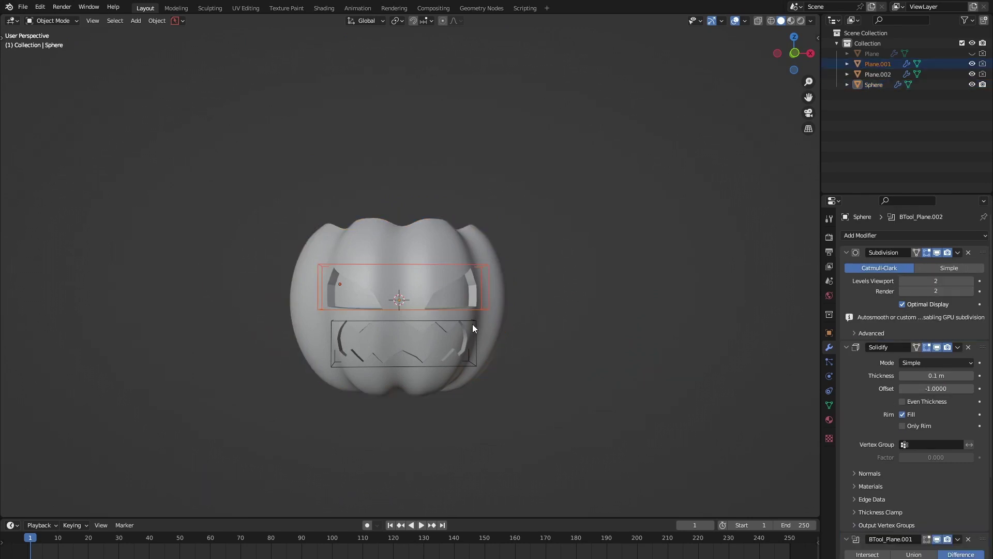
pyautogui.keyDown('shift'); pyautogui.click(471, 320); pyautogui.keyUp('shift')
pyautogui.press('h')
pyautogui.moveTo(588, 315)
pyautogui.mouseDown(button='middle')
pyautogui.moveTo(568, 366)
pyautogui.moveTo(571, 349)
pyautogui.moveTo(541, 343)
pyautogui.moveTo(530, 308)
pyautogui.moveTo(547, 313)
pyautogui.mouseUp(button='middle')
# Add a torus with 48 major segments, 12 minor segments and a 0.04 m minor radius.
pyautogui.hotkey('shift', 'a')
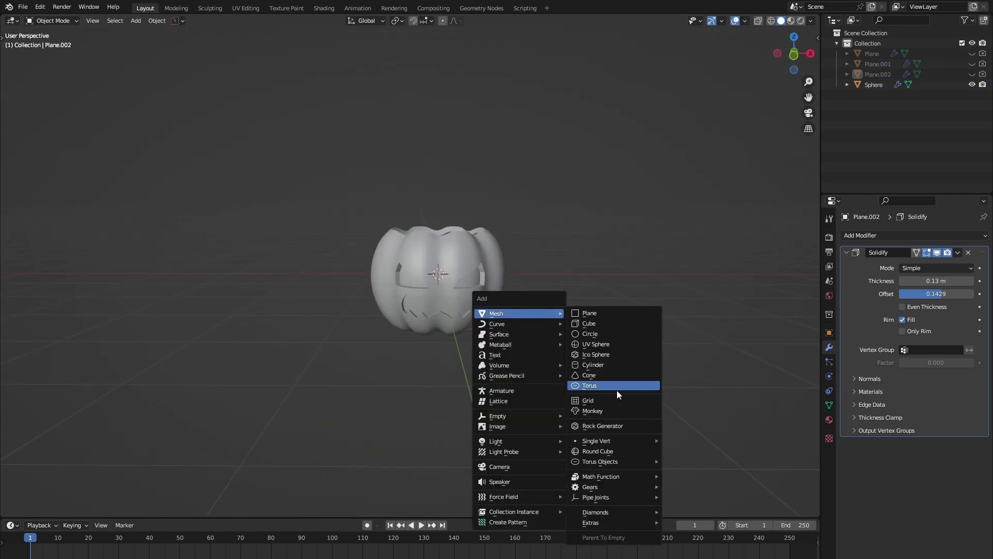
pyautogui.click(616, 390)
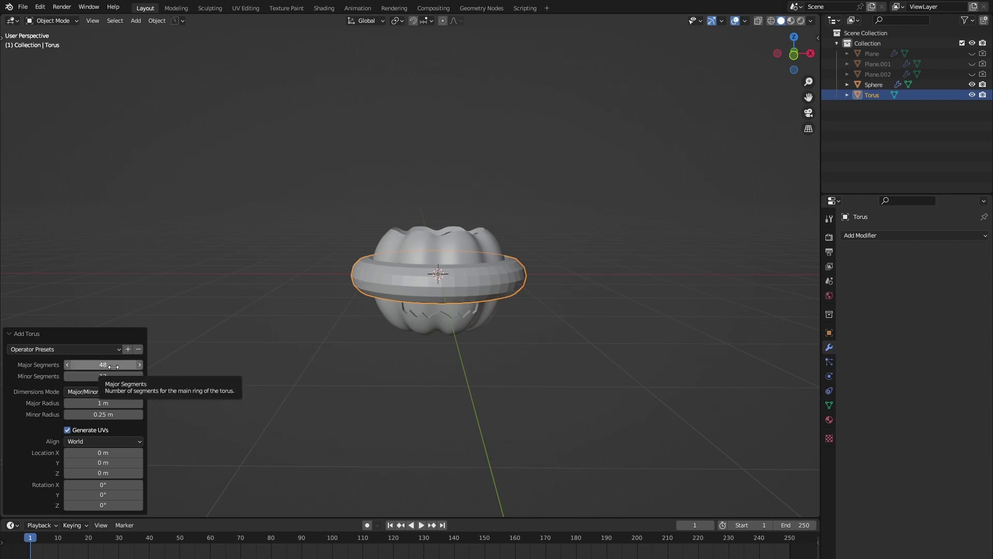
pyautogui.moveTo(113, 366)
pyautogui.mouseDown()
pyautogui.moveTo(62, 367)
pyautogui.moveTo(107, 377)
pyautogui.mouseUp()
pyautogui.write('6')
pyautogui.press('Return')
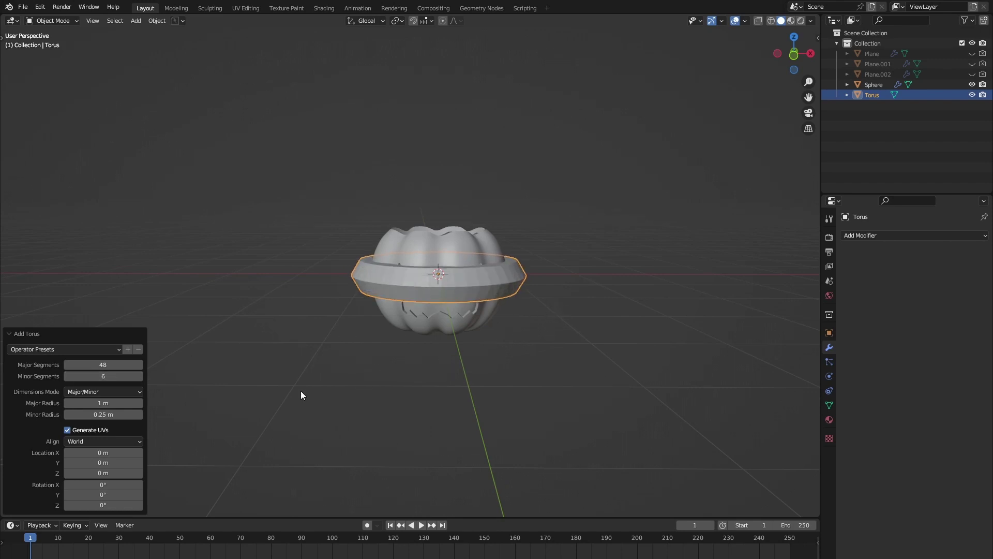
pyautogui.moveTo(104, 414); pyautogui.dragTo(88, 414)
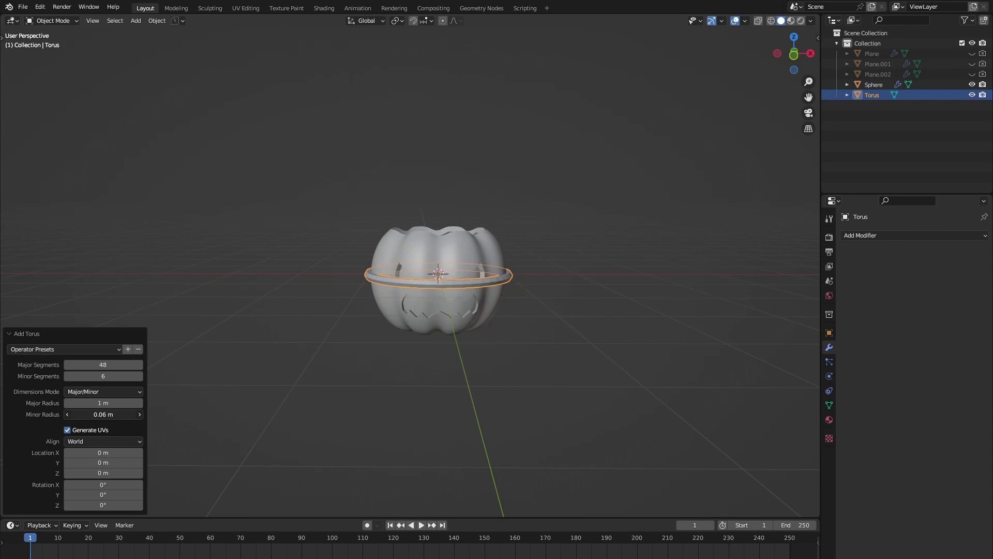
pyautogui.moveTo(121, 376); pyautogui.dragTo(149, 373)
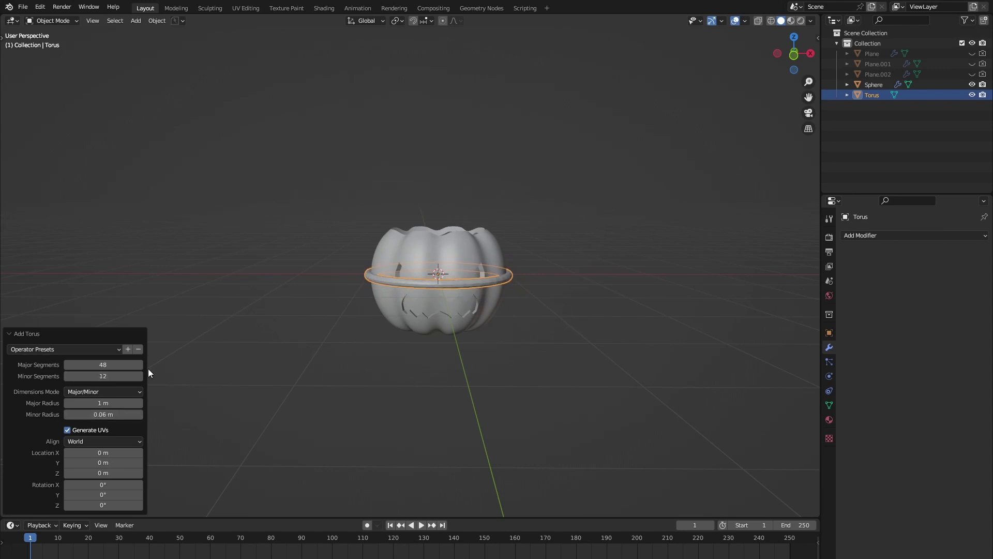
pyautogui.moveTo(93, 414); pyautogui.dragTo(99, 414)
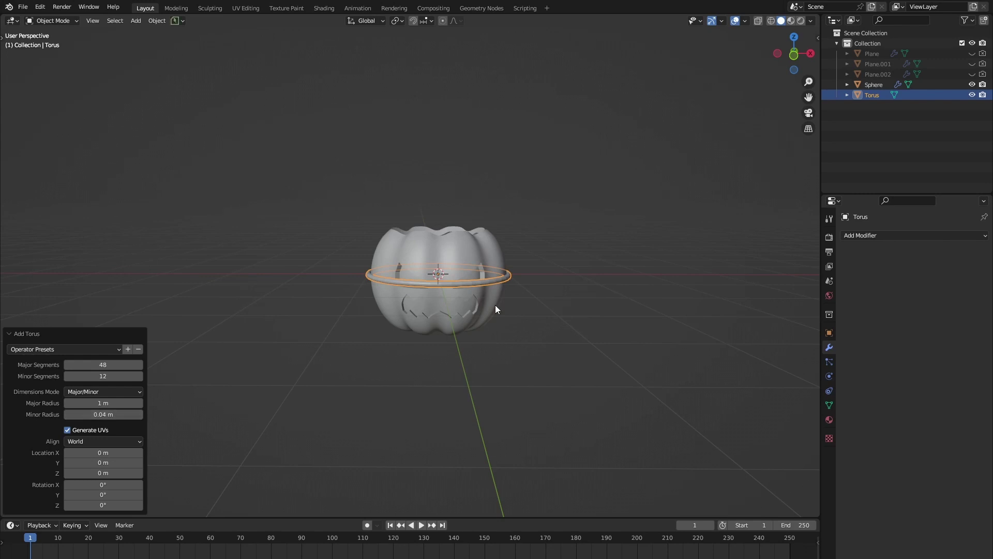
# In front view, rotate the torus 90° about X and raise it above the pumpkin.
pyautogui.press('KP_1')
pyautogui.press('r')
pyautogui.press('x')
pyautogui.press('9')
pyautogui.press('0')
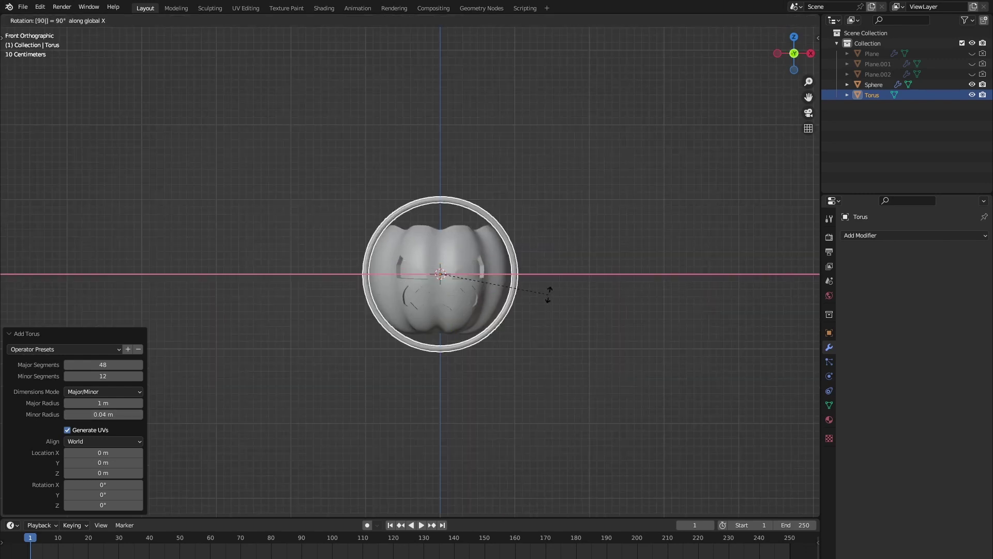
pyautogui.press('Return')
pyautogui.press('g')
pyautogui.press('z')
pyautogui.click(552, 245)
# Scale the torus to 0.795, lower it onto the bucket, and shade it smooth.
pyautogui.press('s')
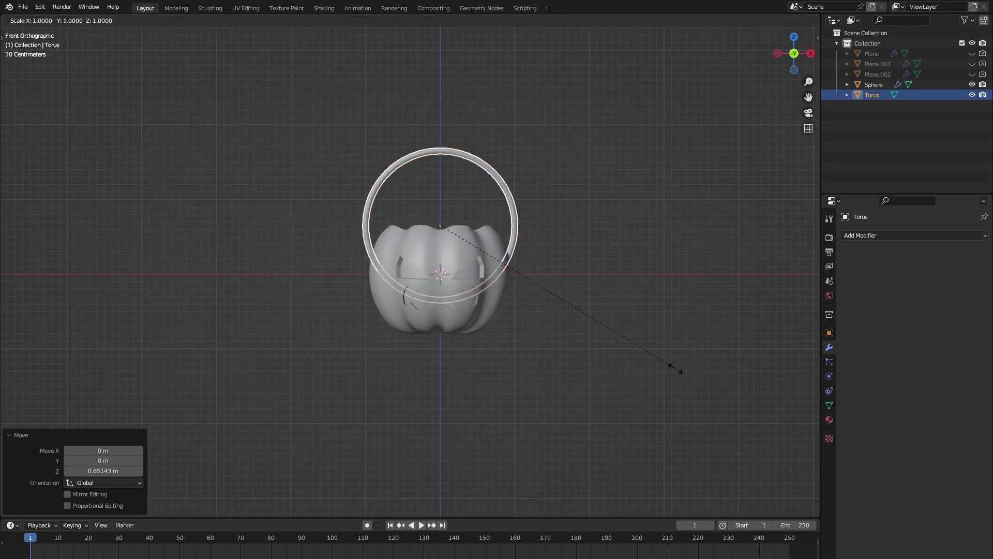
pyautogui.click(626, 343)
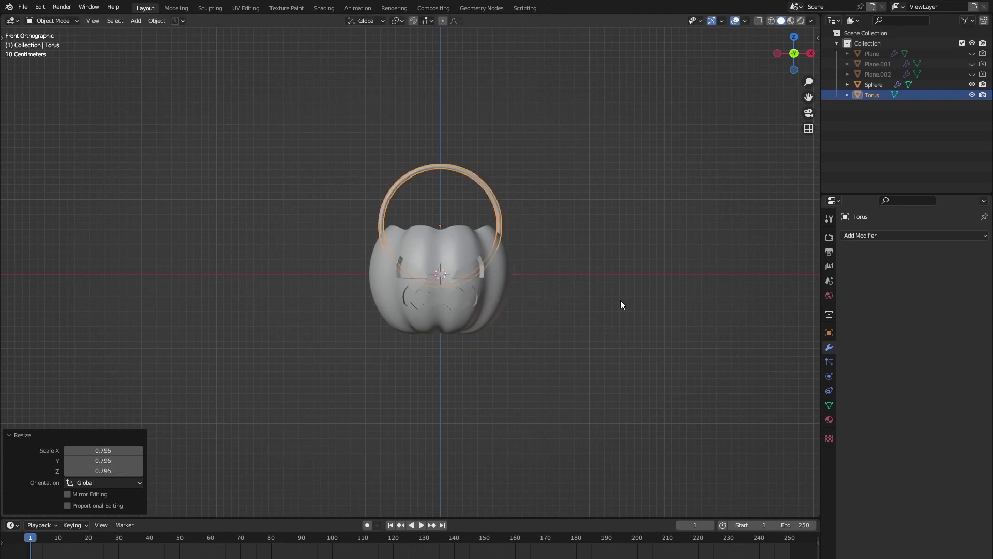
pyautogui.press('g')
pyautogui.press('z')
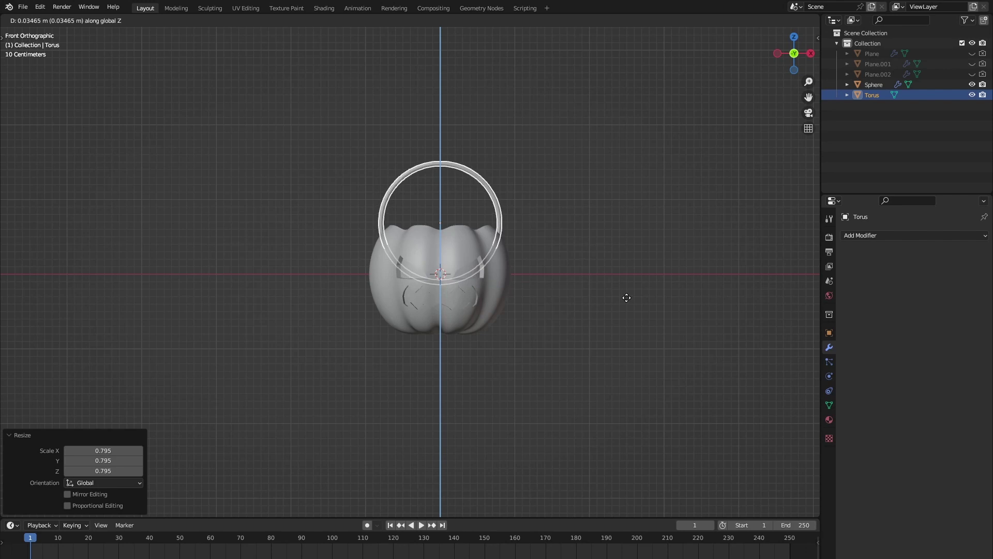
pyautogui.click(628, 302)
pyautogui.rightClick(498, 201)
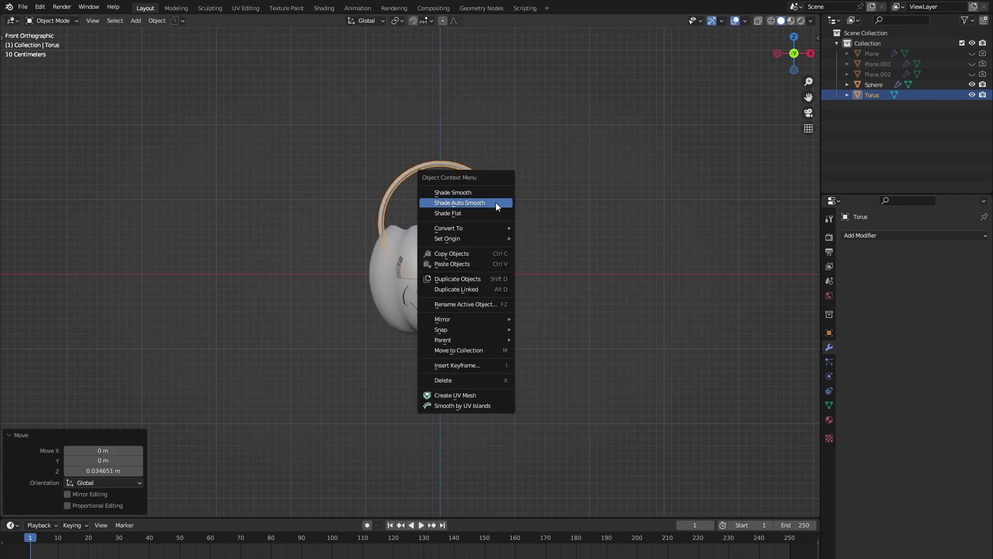
pyautogui.click(497, 198)
pyautogui.click(600, 284)
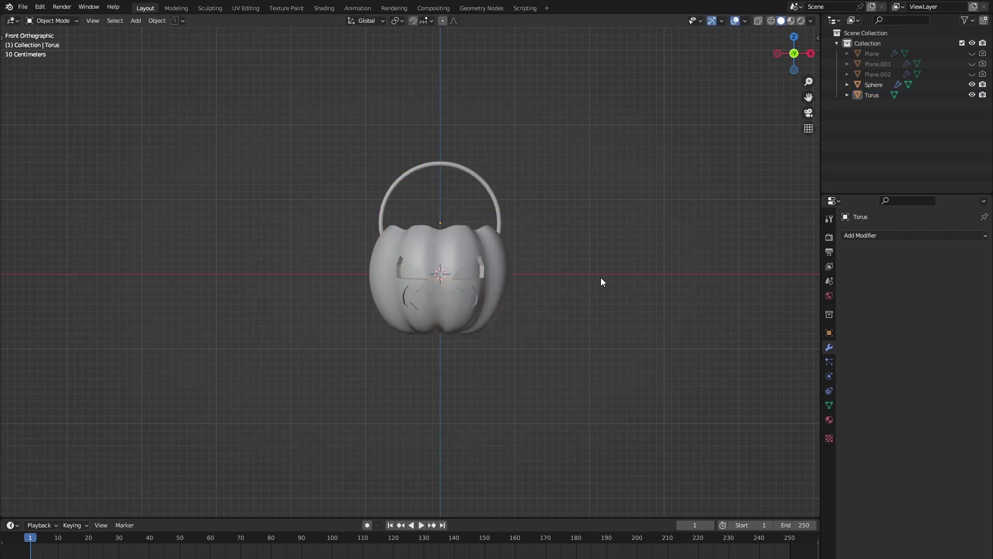
# In front X-ray view, select the torus and enter Edit Mode with face selection.
pyautogui.scroll(3, 601, 273)
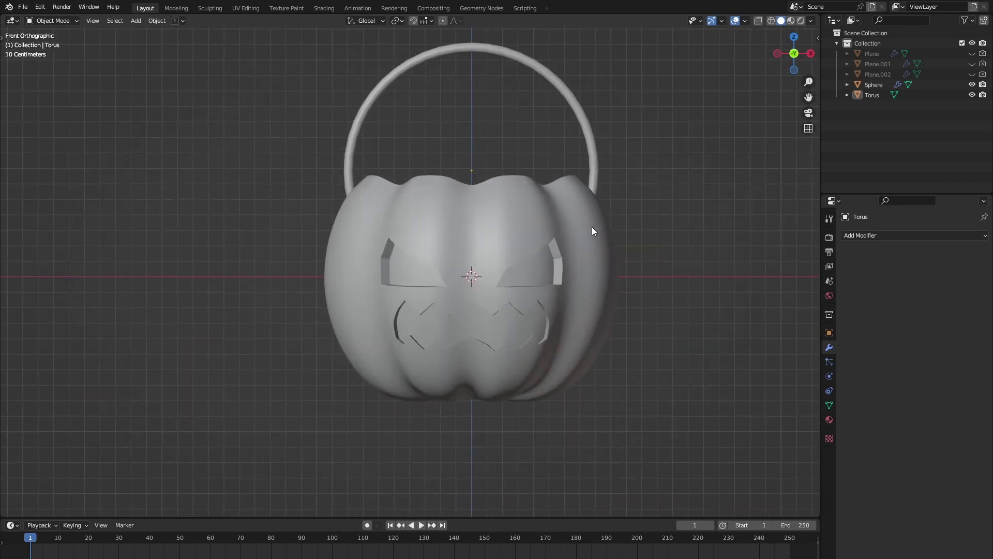
pyautogui.moveTo(591, 227)
pyautogui.mouseDown(button='middle')
pyautogui.moveTo(510, 324)
pyautogui.moveTo(464, 328)
pyautogui.moveTo(523, 328)
pyautogui.moveTo(517, 369)
pyautogui.moveTo(533, 365)
pyautogui.mouseUp(button='middle')
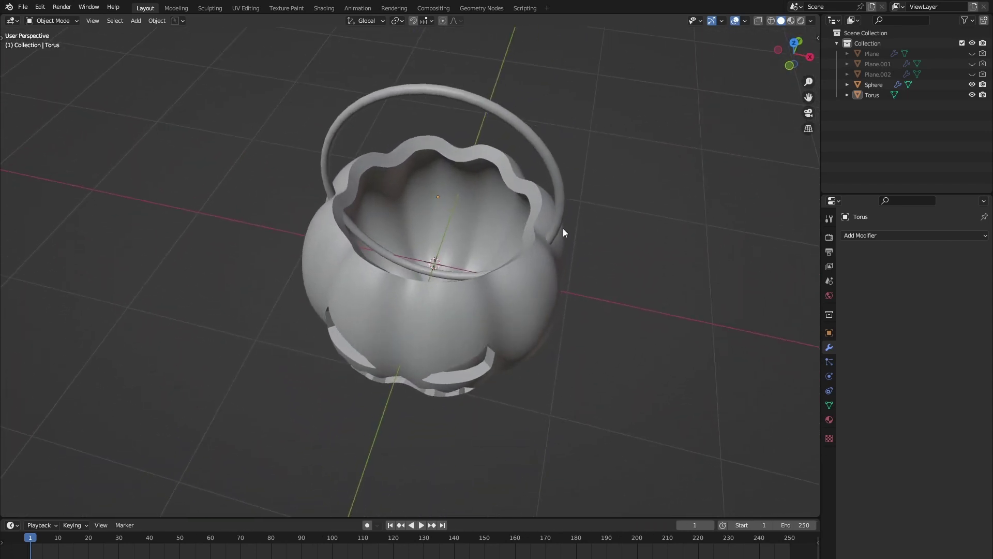
pyautogui.press('KP_1')
pyautogui.hotkey('alt', 'z')
pyautogui.click(538, 206)
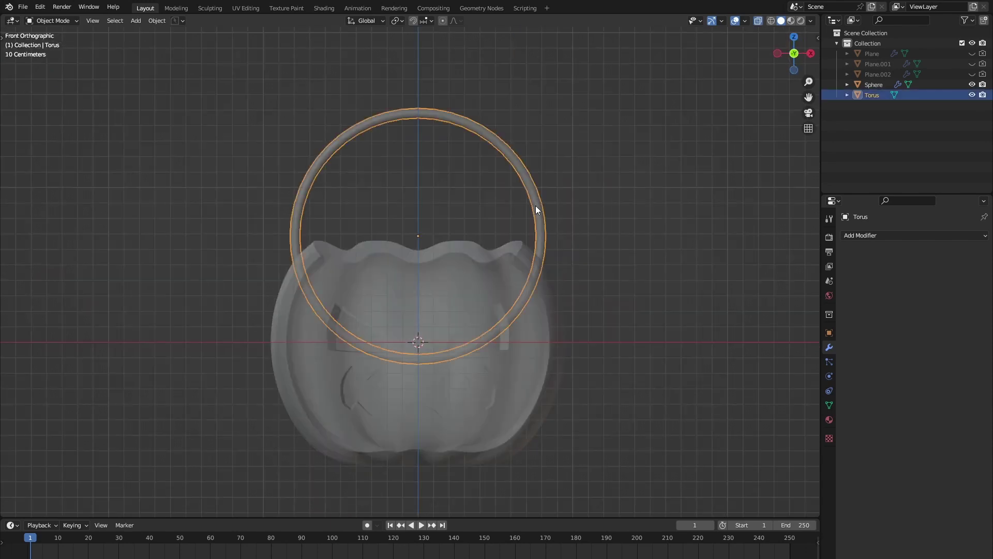
pyautogui.press('Tab')
pyautogui.press('3')
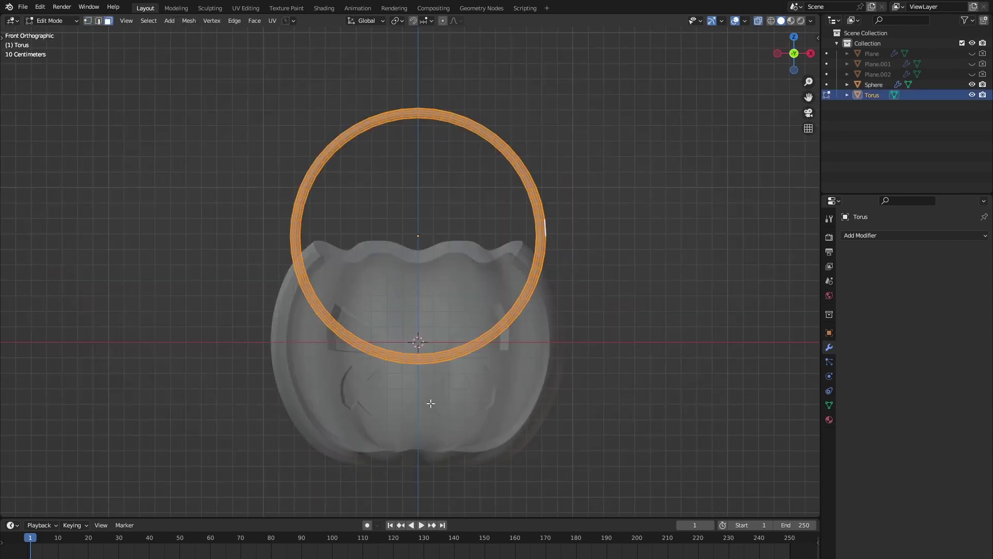
# Select and grow the torus's bottom-arc faces, delete them, and turn X-ray off.
pyautogui.click(418, 358)
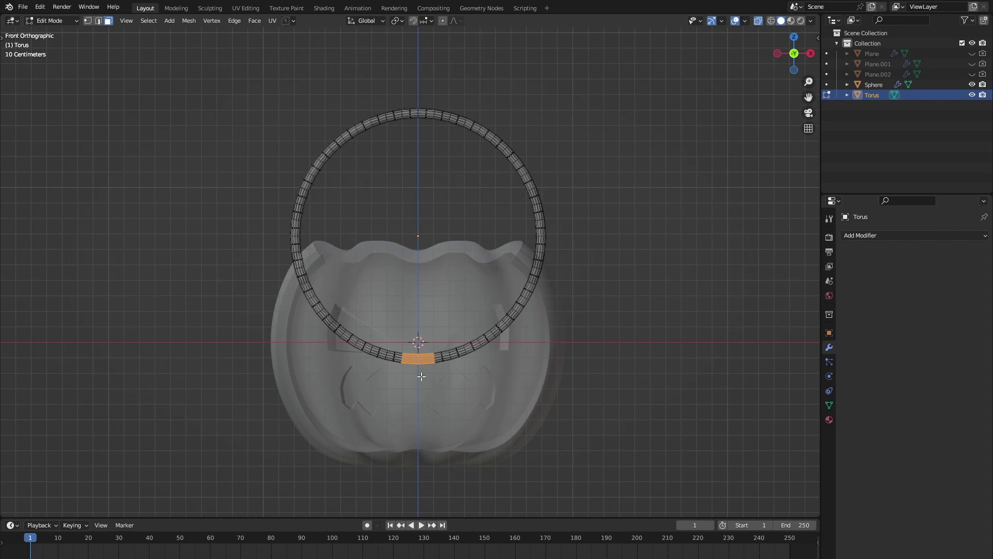
pyautogui.press('ctrl+KP_Add')
pyautogui.press('ctrl+KP_Add')
pyautogui.press('ctrl+KP_Add')
pyautogui.press('ctrl+KP_Add')
pyautogui.press('ctrl+KP_Add')
pyautogui.press('ctrl+KP_Add')
pyautogui.press('ctrl+KP_Add')
pyautogui.press('ctrl+KP_Add')
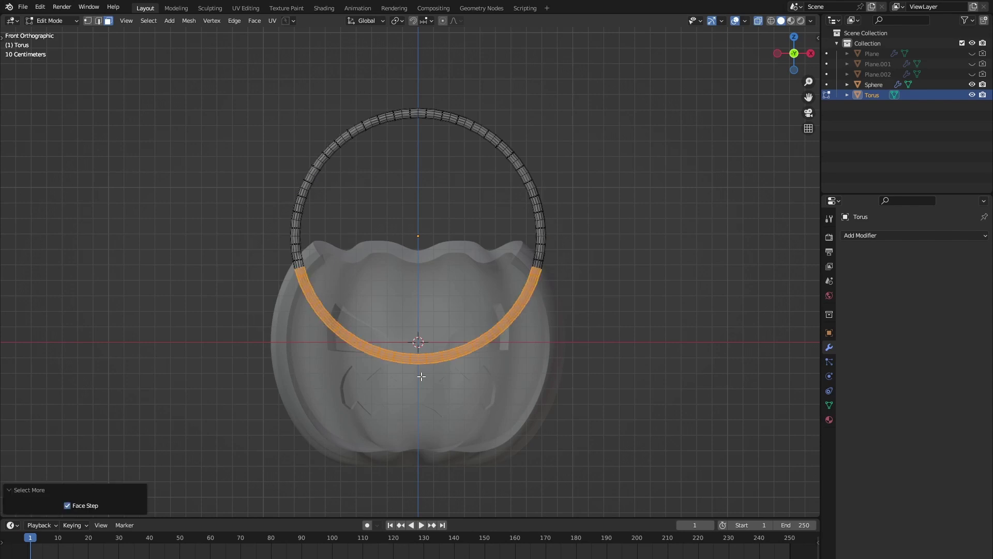
pyautogui.press('x')
pyautogui.click(421, 377)
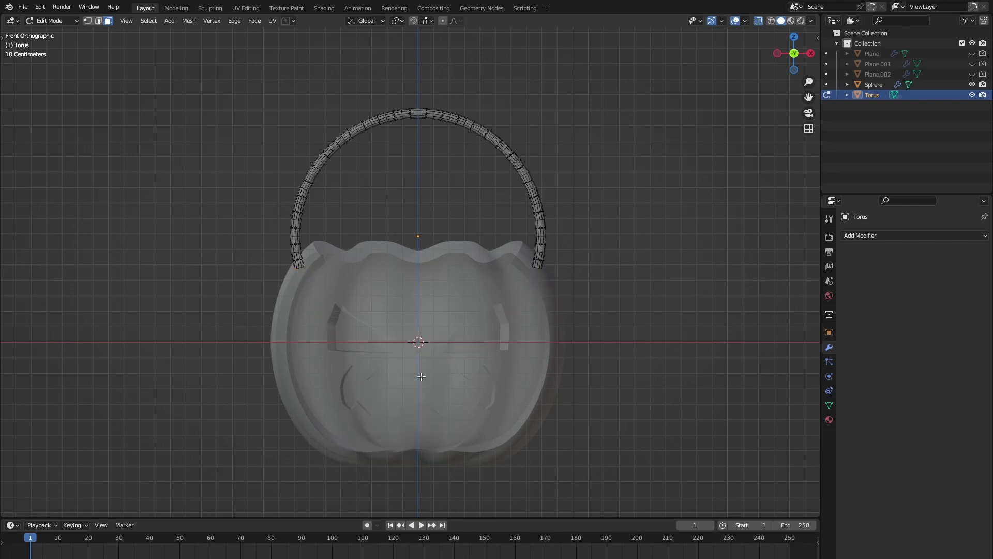
pyautogui.press('Tab')
pyautogui.hotkey('alt', 'z')
pyautogui.click(625, 335)
pyautogui.moveTo(625, 335)
pyautogui.mouseDown(button='middle')
pyautogui.moveTo(544, 333)
pyautogui.moveTo(693, 335)
pyautogui.moveTo(630, 332)
pyautogui.mouseUp(button='middle')
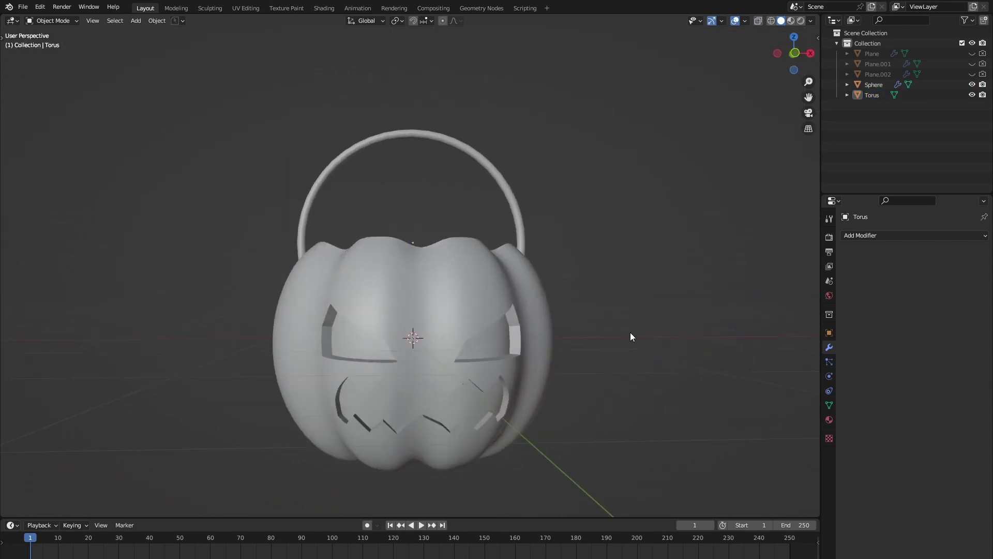
# Inspect the pumpkin from the side and peek at its underlying mesh in Edit Mode.
pyautogui.scroll(-2, 630, 336)
pyautogui.scroll(-2, 630, 337)
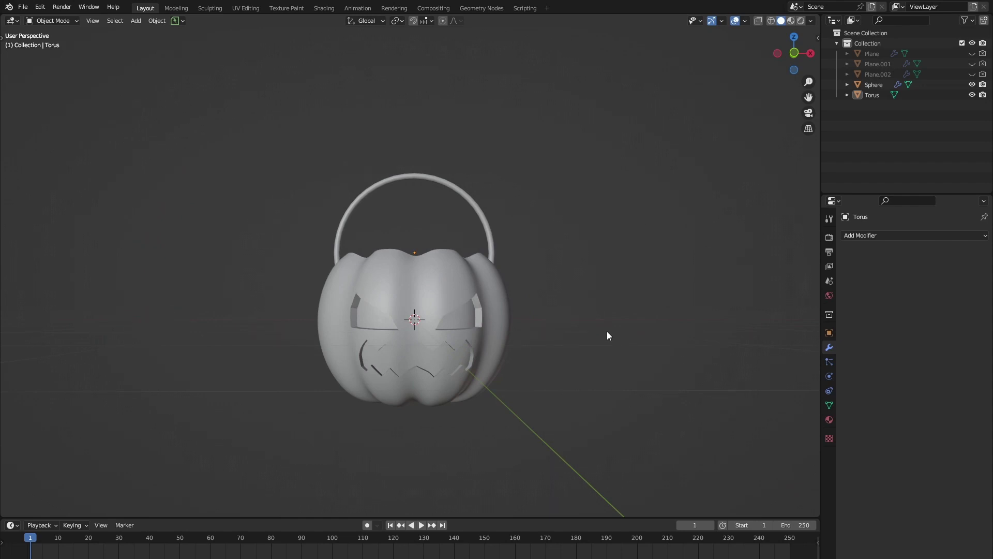
pyautogui.moveTo(607, 331)
pyautogui.mouseDown(button='middle')
pyautogui.moveTo(536, 343)
pyautogui.moveTo(648, 282)
pyautogui.moveTo(403, 316)
pyautogui.mouseUp(button='middle')
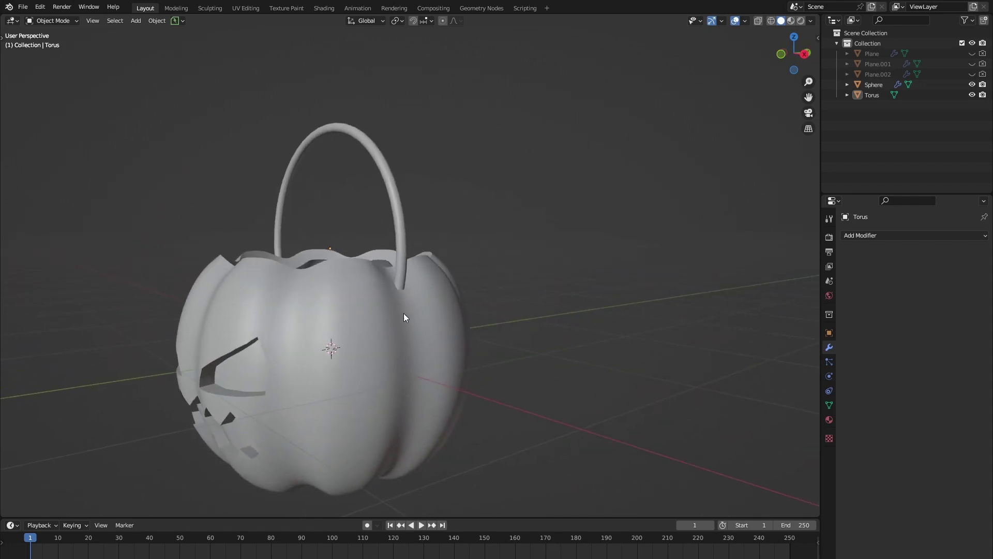
pyautogui.click(404, 316)
pyautogui.press('Tab')
pyautogui.press('Tab')
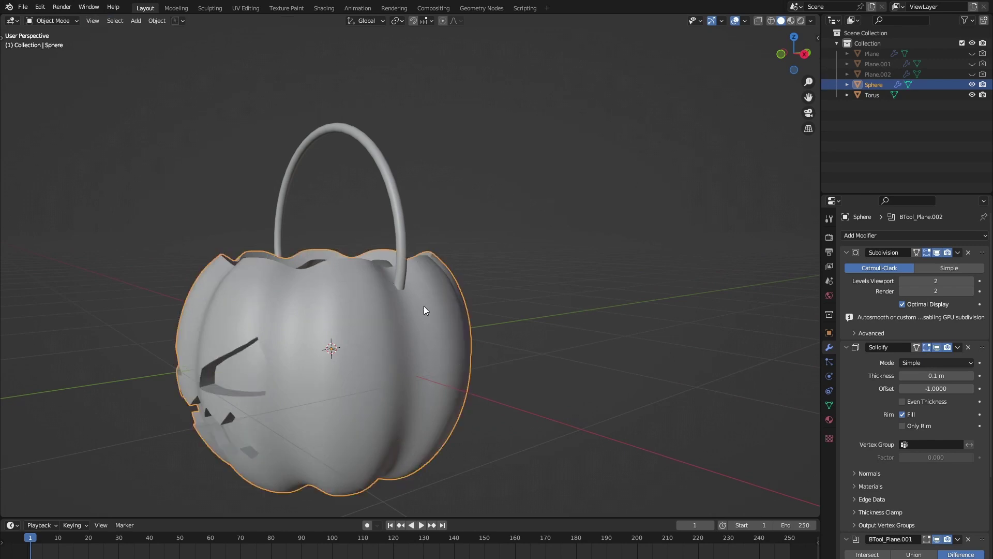
pyautogui.scroll(-2, 496, 326)
pyautogui.click(496, 326)
pyautogui.moveTo(497, 326)
pyautogui.mouseDown(button='middle')
pyautogui.moveTo(466, 378)
pyautogui.moveTo(416, 337)
pyautogui.moveTo(439, 335)
pyautogui.mouseUp(button='middle')
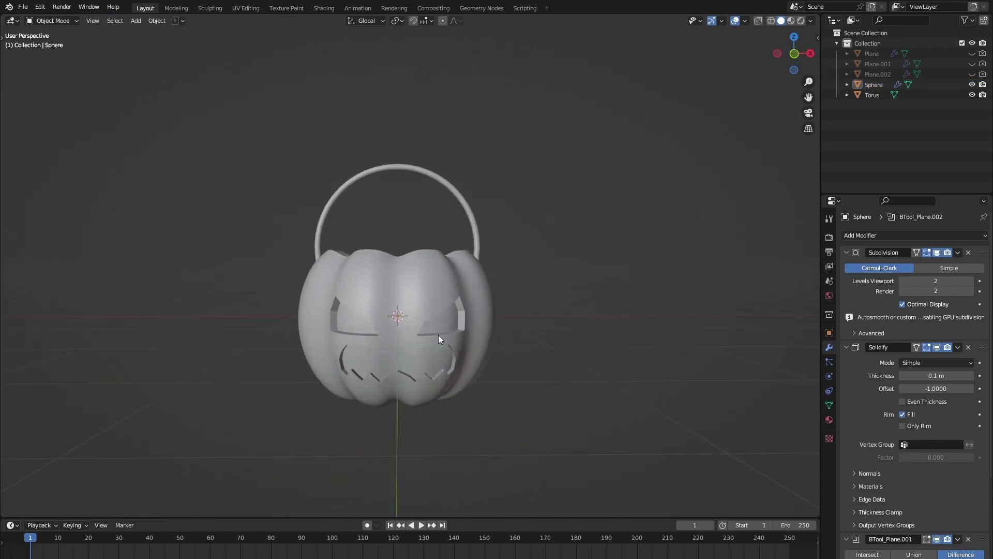
pyautogui.click(435, 296)
pyautogui.press('Tab')
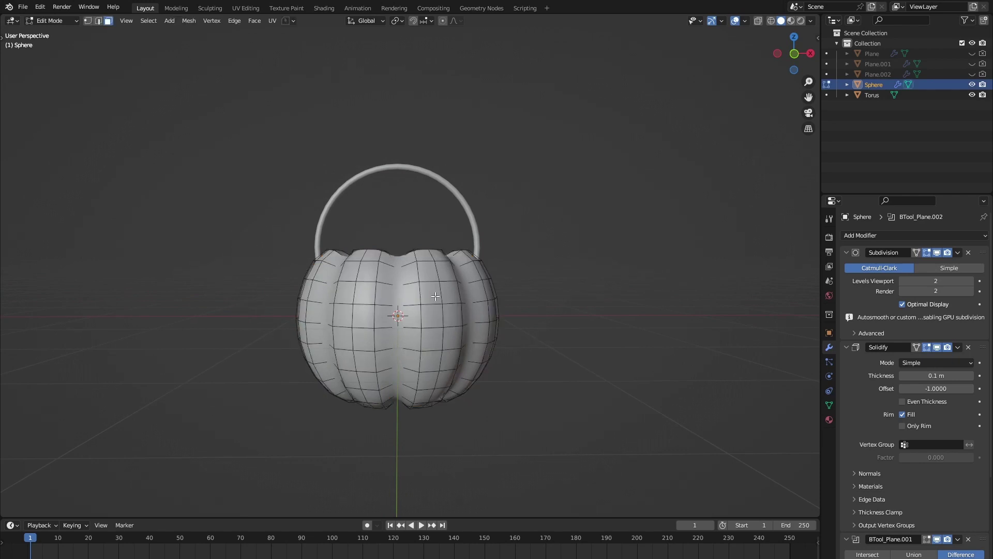
pyautogui.press('Tab')
# Duplicate the pumpkin in place and hide the copy as a backup.
pyautogui.hotkey('shift', 'd')
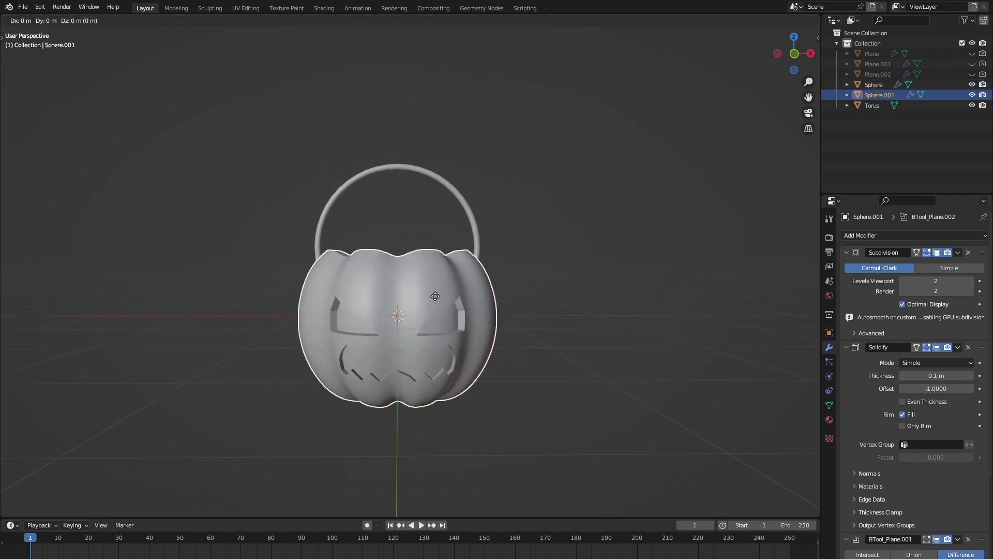
pyautogui.press('Escape')
pyautogui.press('h')
pyautogui.click(436, 296)
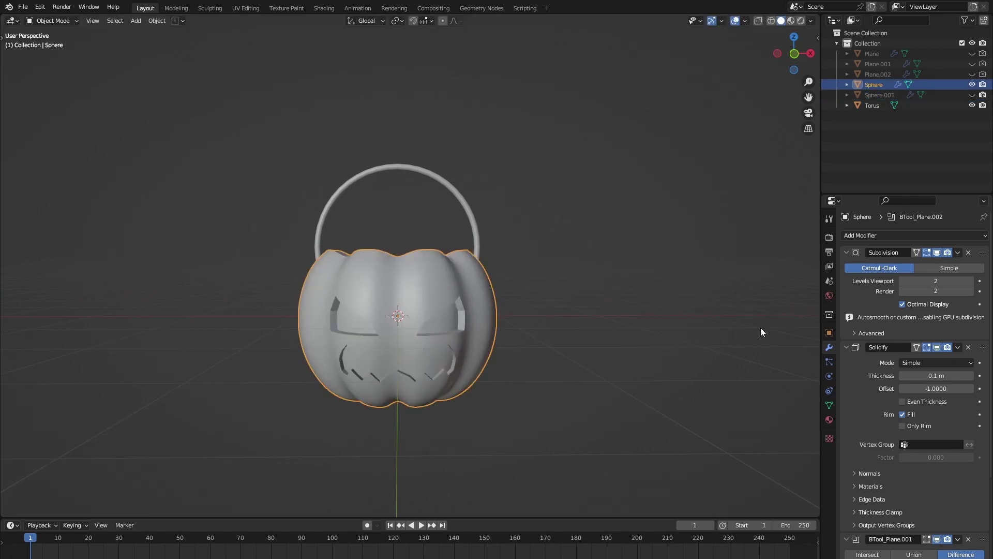
# Apply the pumpkin's Subdivision, Solidify, BTool_Plane.001 and BTool_Plane.002 modifiers.
pyautogui.click(958, 252)
pyautogui.click(949, 259)
pyautogui.click(957, 252)
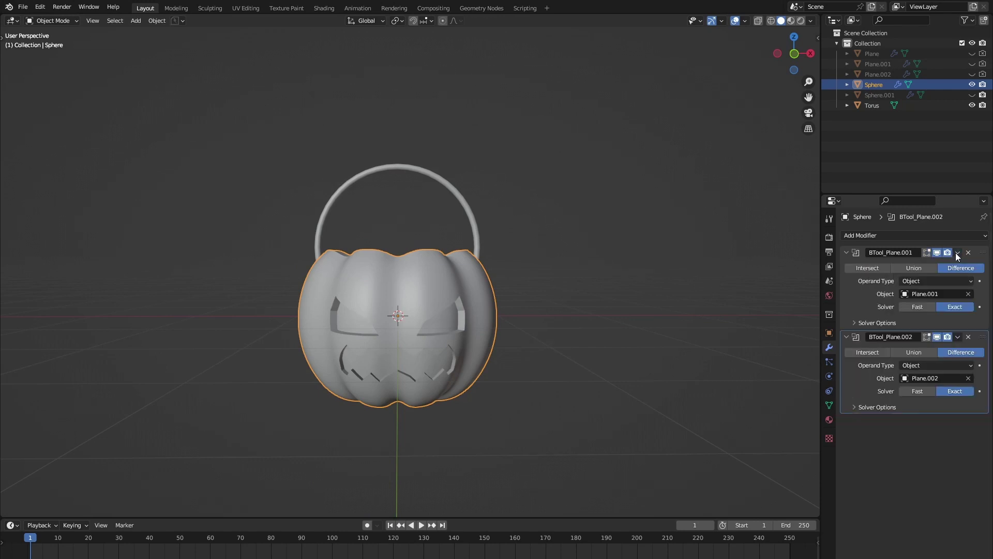
pyautogui.click(957, 252)
pyautogui.click(951, 264)
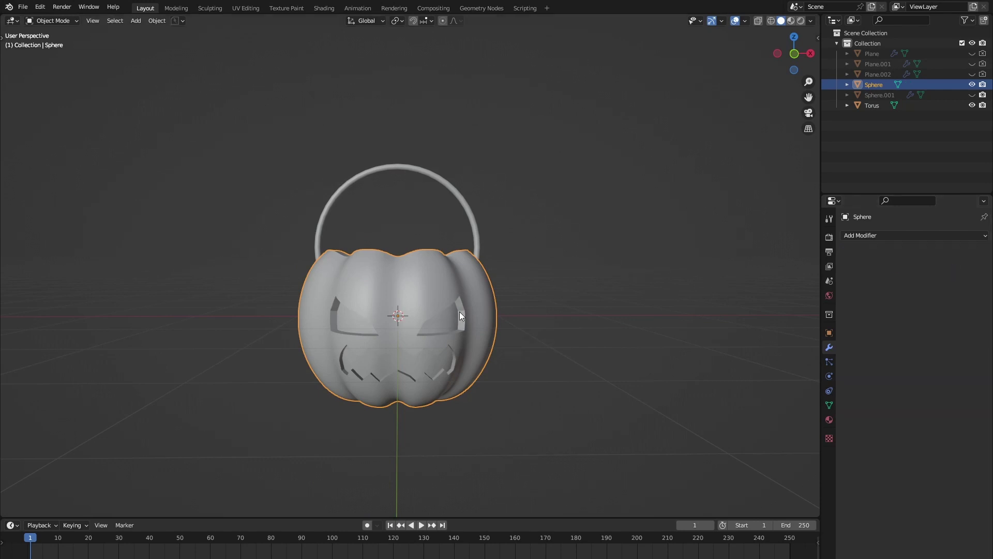
pyautogui.press('Tab')
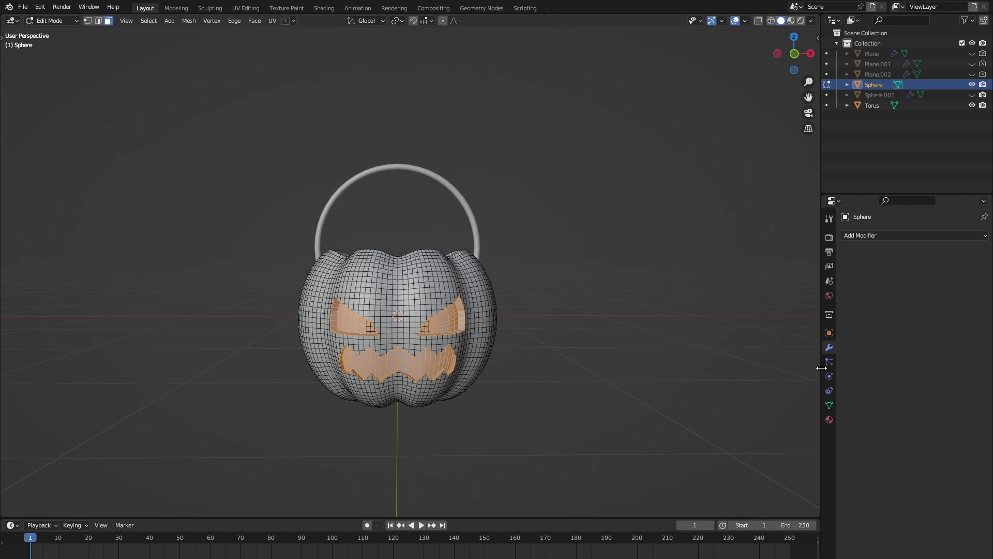
# Create a body material and a black second material assigned to the eye and mouth faces.
pyautogui.click(828, 418)
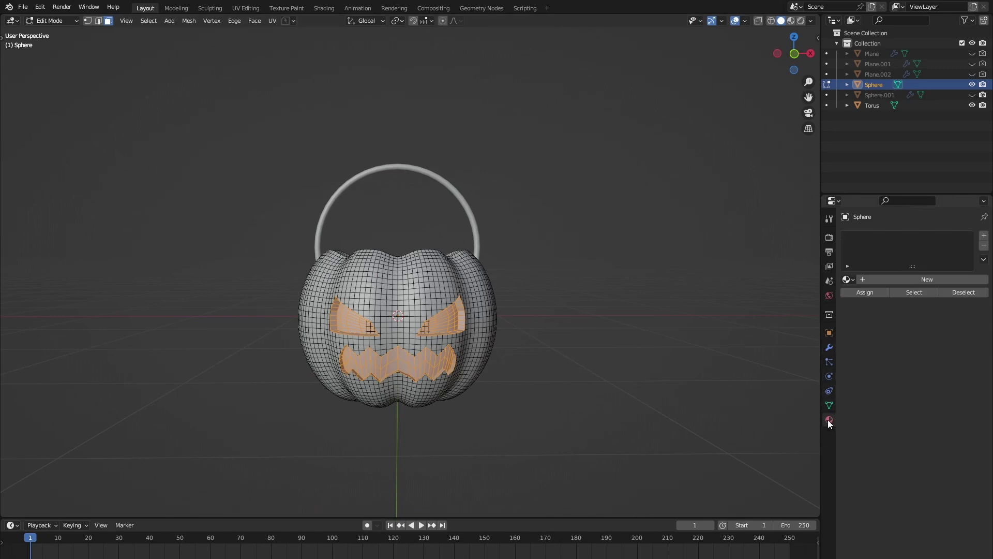
pyautogui.click(900, 276)
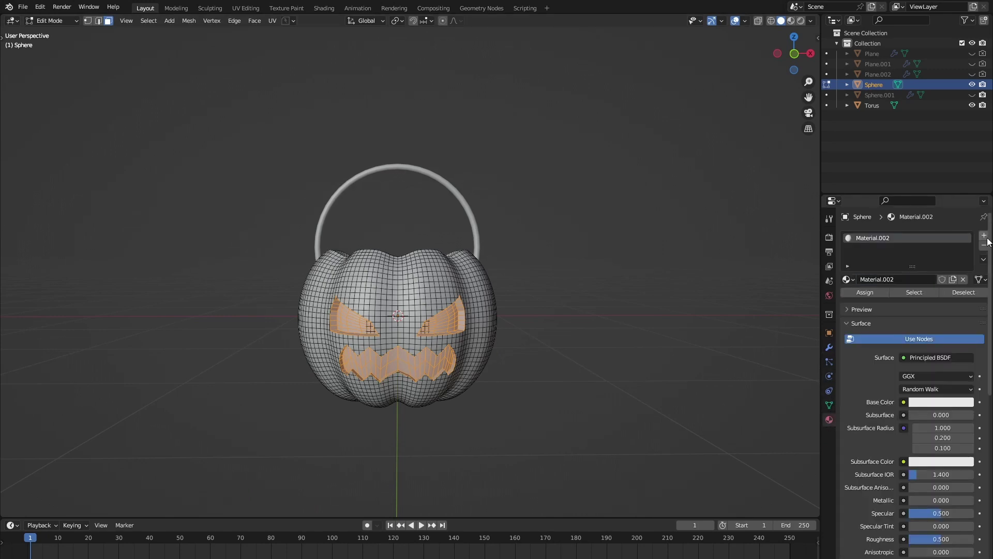
pyautogui.click(983, 236)
pyautogui.click(900, 300)
pyautogui.click(936, 423)
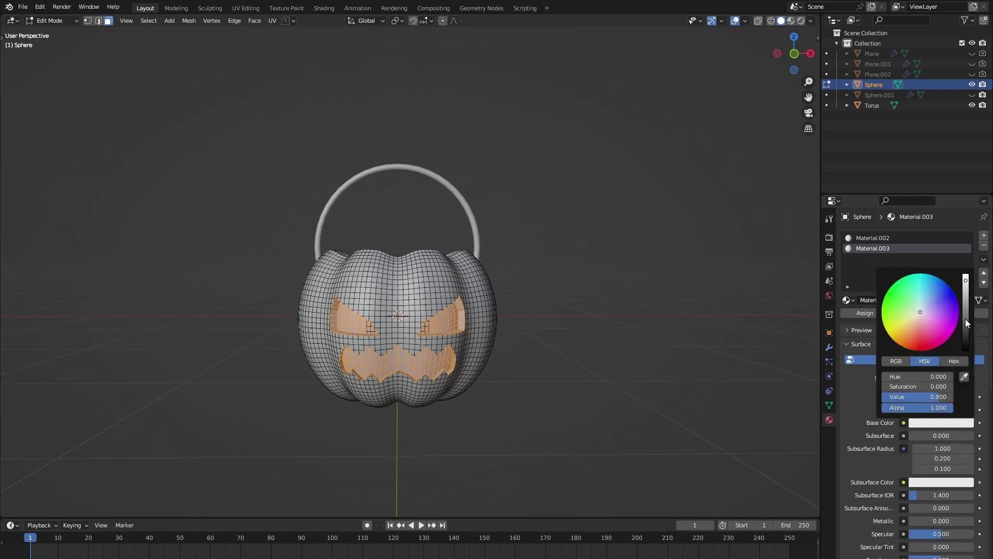
pyautogui.moveTo(965, 319); pyautogui.dragTo(965, 339)
pyautogui.click(872, 312)
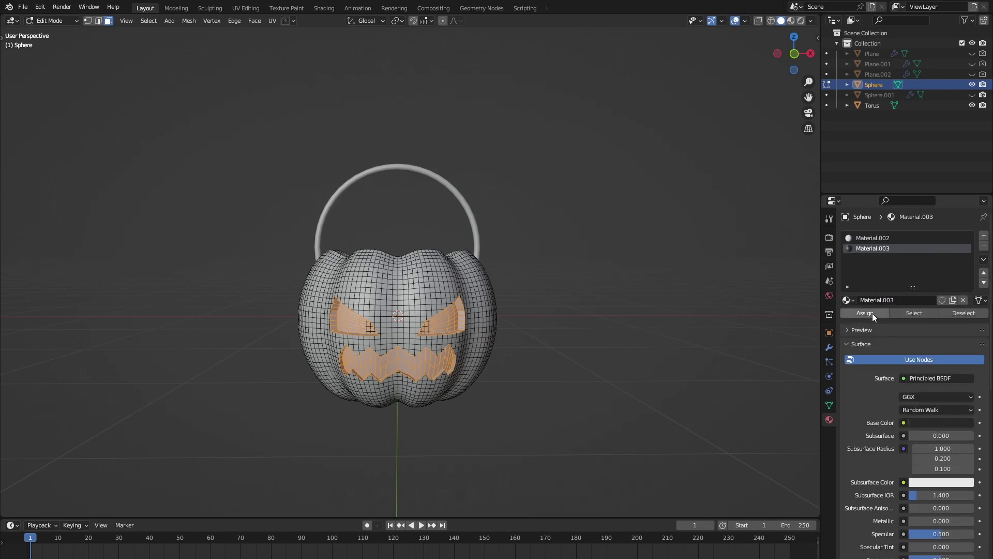
pyautogui.click(790, 23)
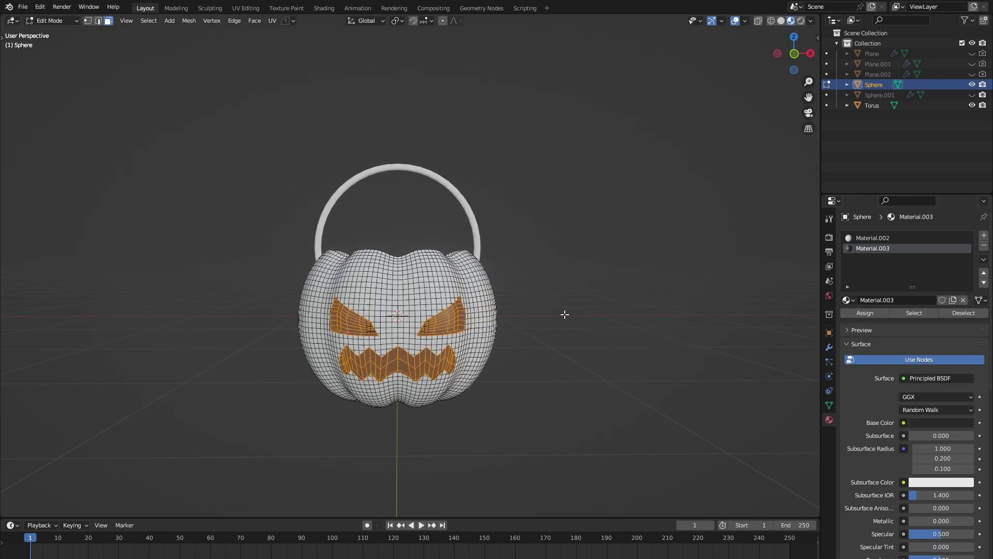
pyautogui.press('Tab')
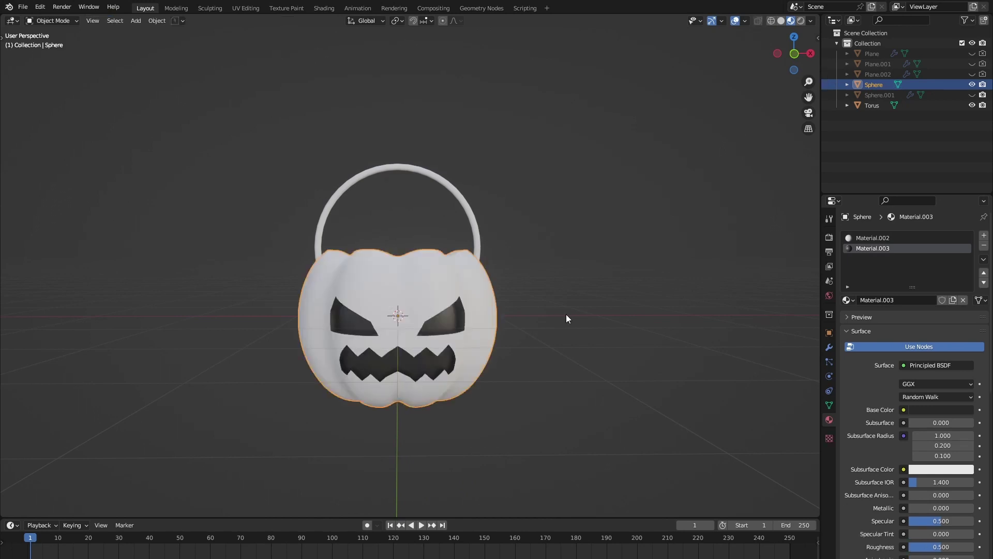
# Set the pumpkin body material Material.002 to a darkened orange.
pyautogui.click(872, 237)
pyautogui.click(921, 411)
pyautogui.moveTo(911, 311); pyautogui.dragTo(910, 328)
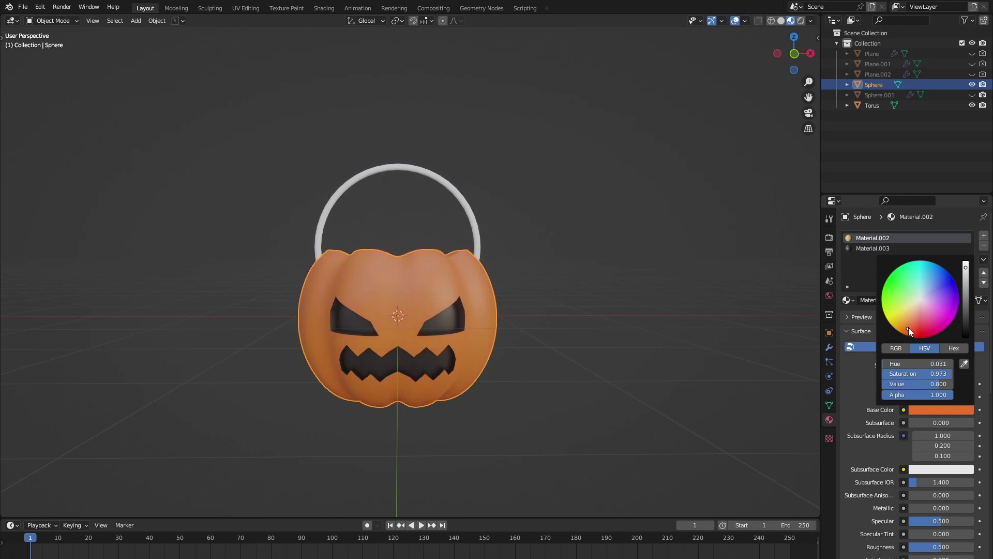
pyautogui.moveTo(918, 384); pyautogui.dragTo(900, 383)
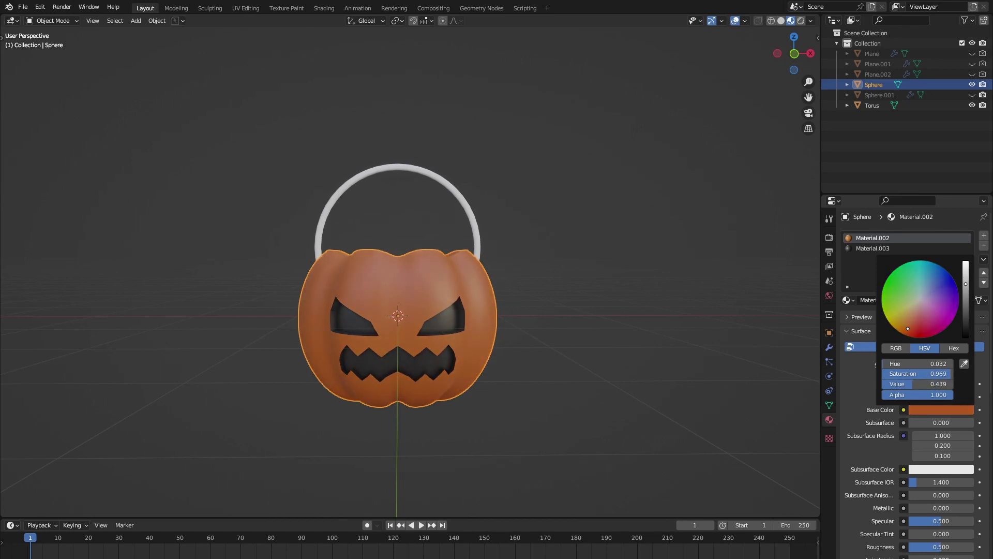
pyautogui.click(584, 298)
# Give the torus handle the black Material.003 used on the face.
pyautogui.click(476, 228)
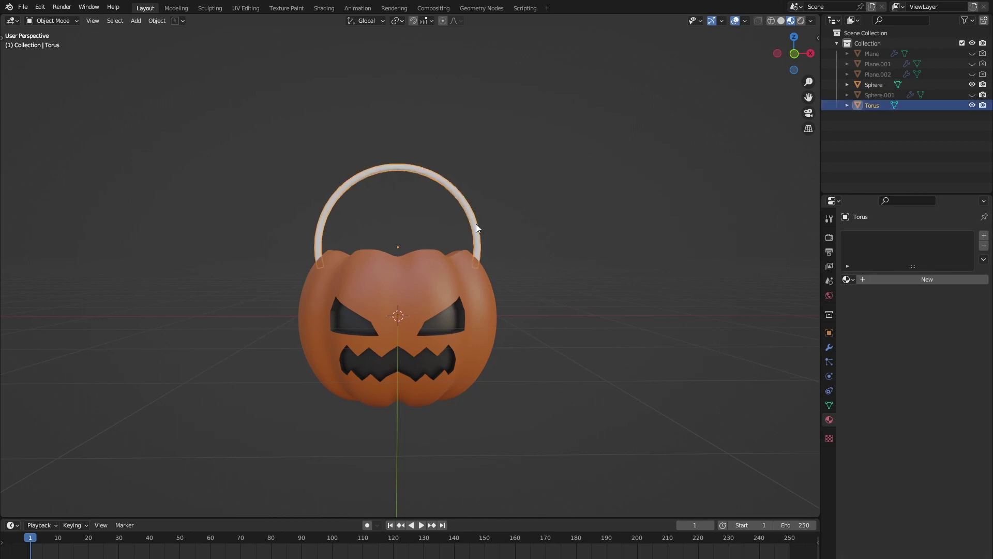
pyautogui.click(873, 278)
pyautogui.click(962, 279)
pyautogui.click(847, 278)
pyautogui.click(875, 321)
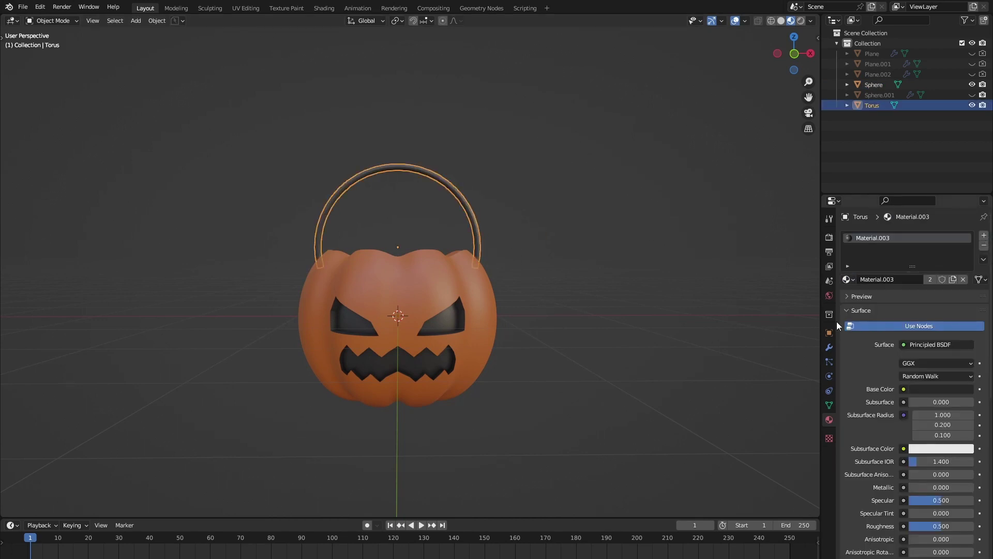
pyautogui.click(686, 307)
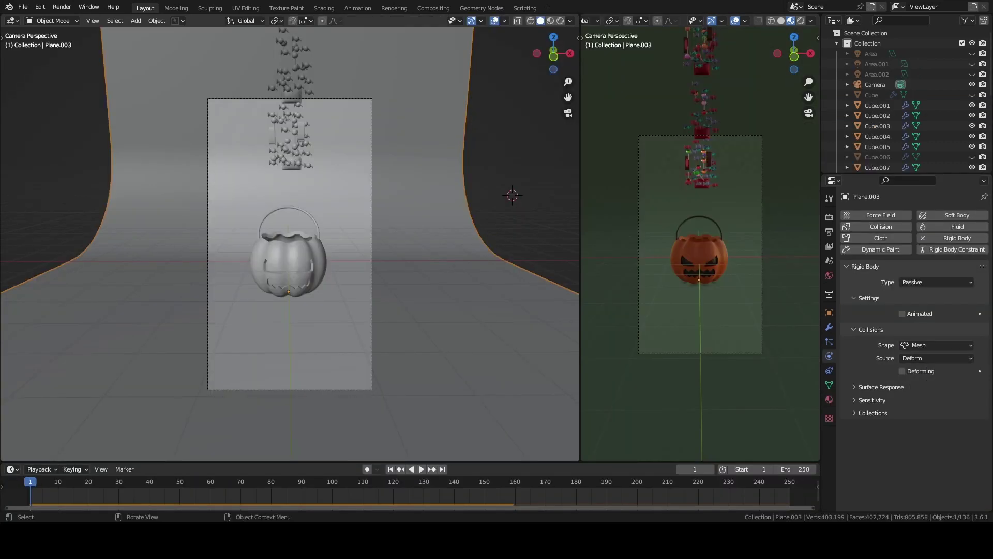
# Deselect all, then play the animation until the candies drop around the bucket, and pause.
pyautogui.hotkey('alt', 'a')
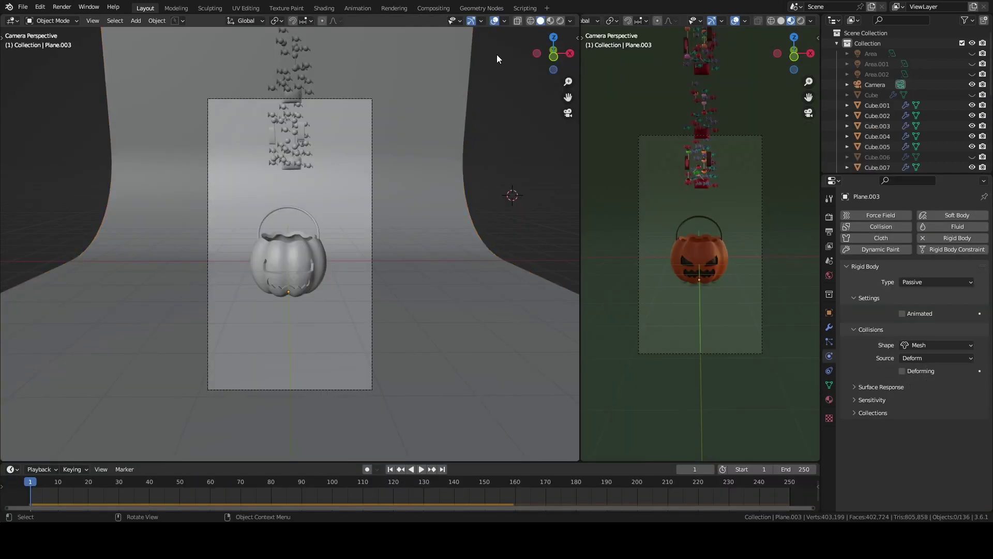
pyautogui.click(421, 469)
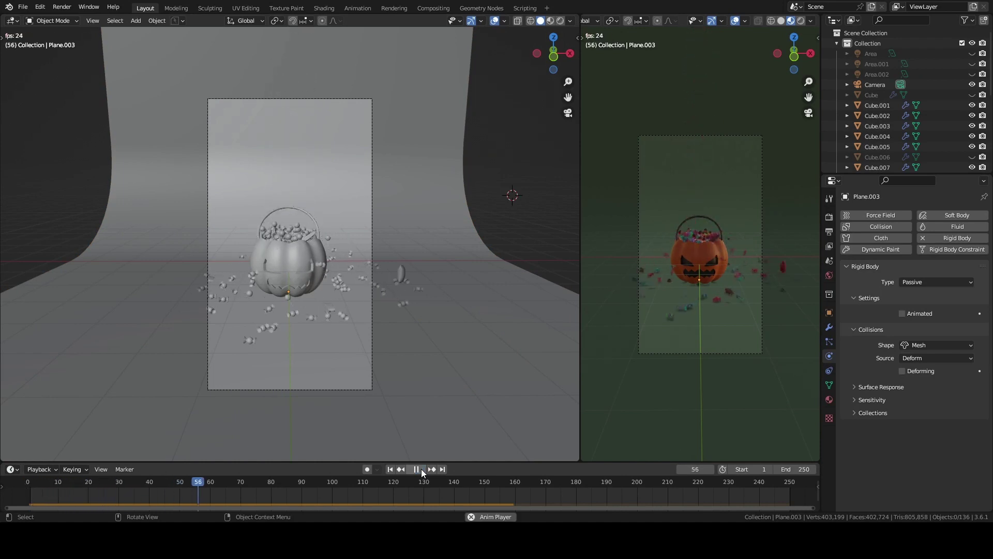
pyautogui.click(421, 468)
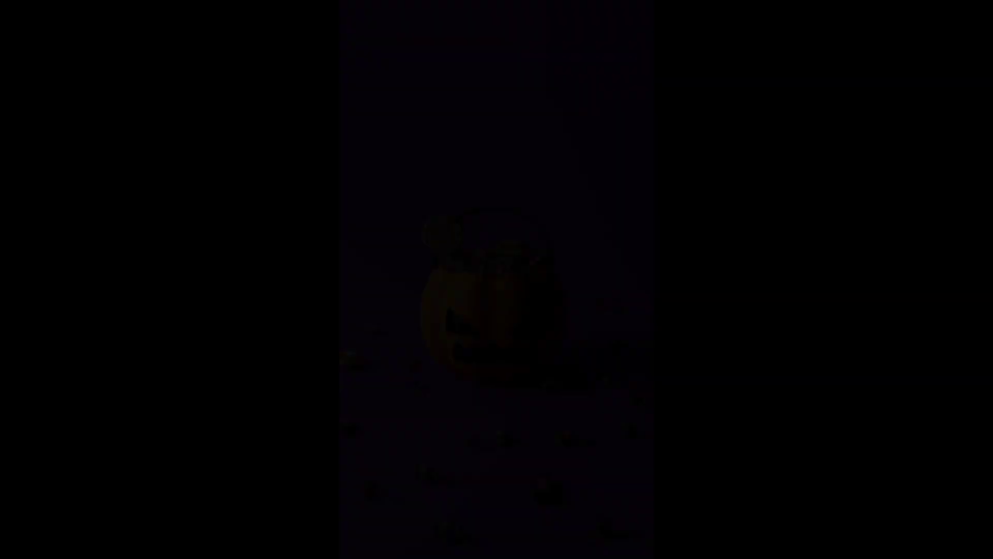